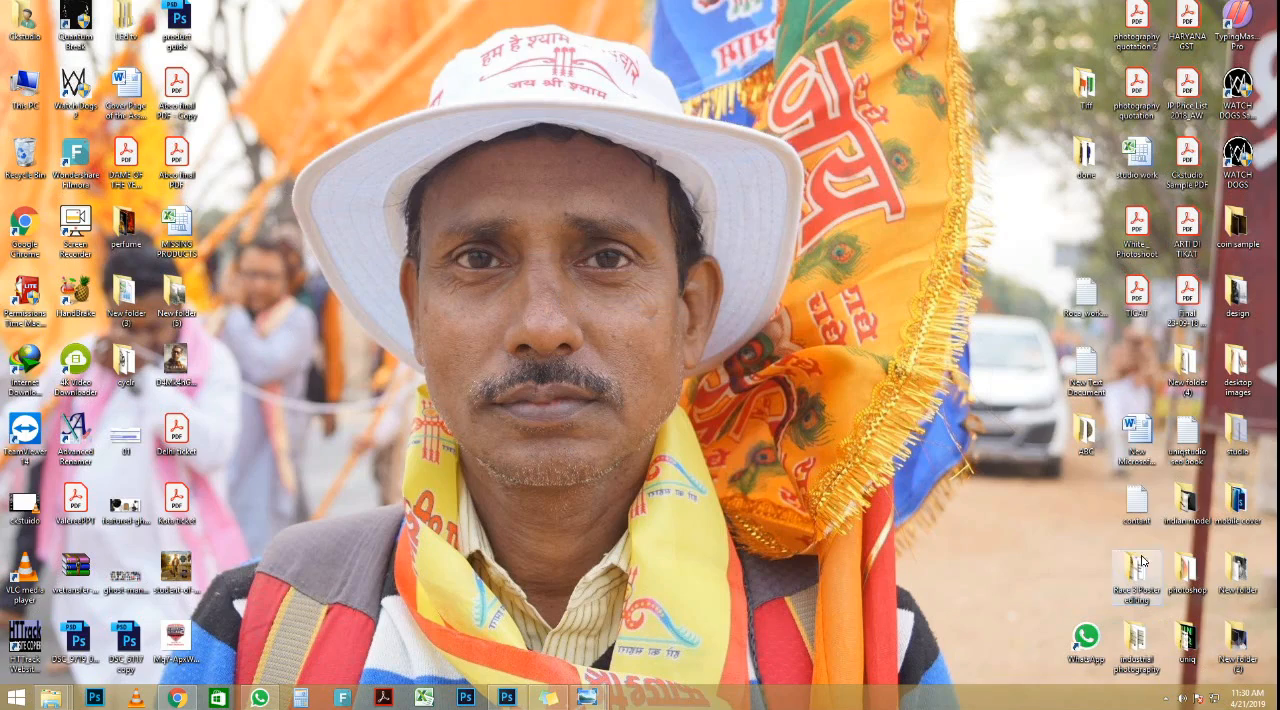
Step: Open image 2, the yellow gradient background, in Photoshop from Race 3 Poster editing > bhart png > Student of the years
double_click(1129, 594)
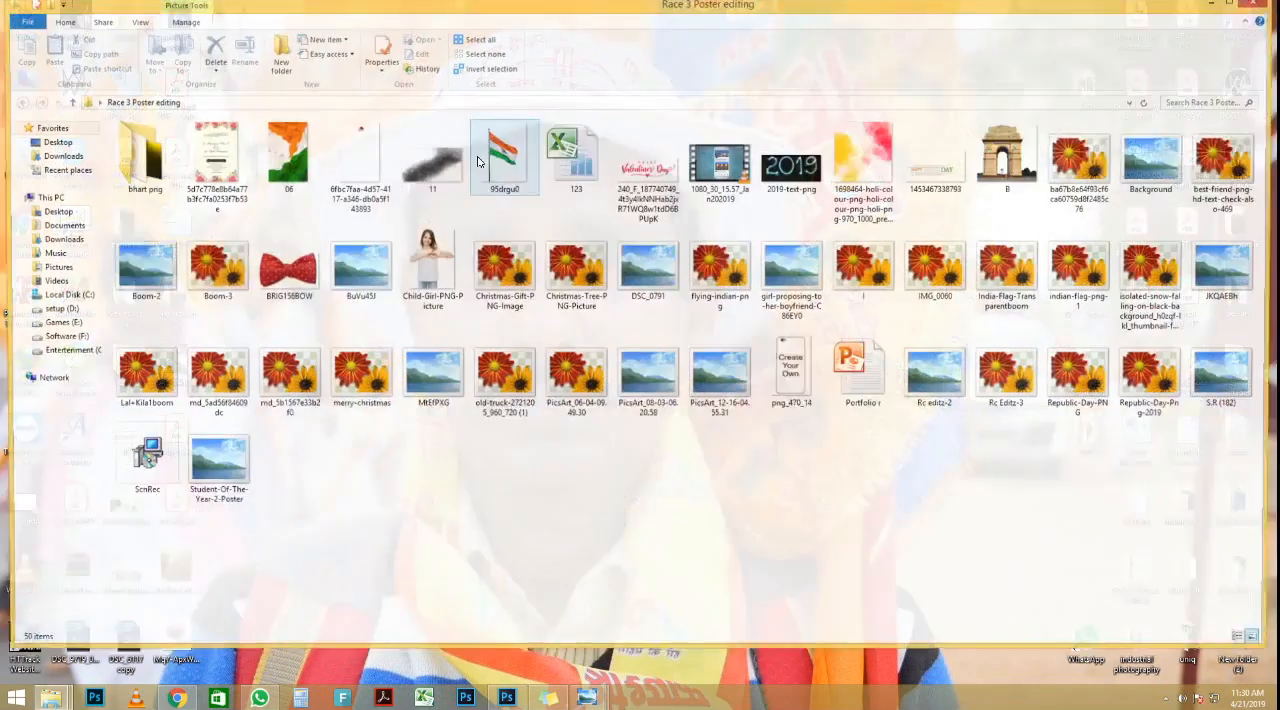
double_click(141, 158)
double_click(141, 158)
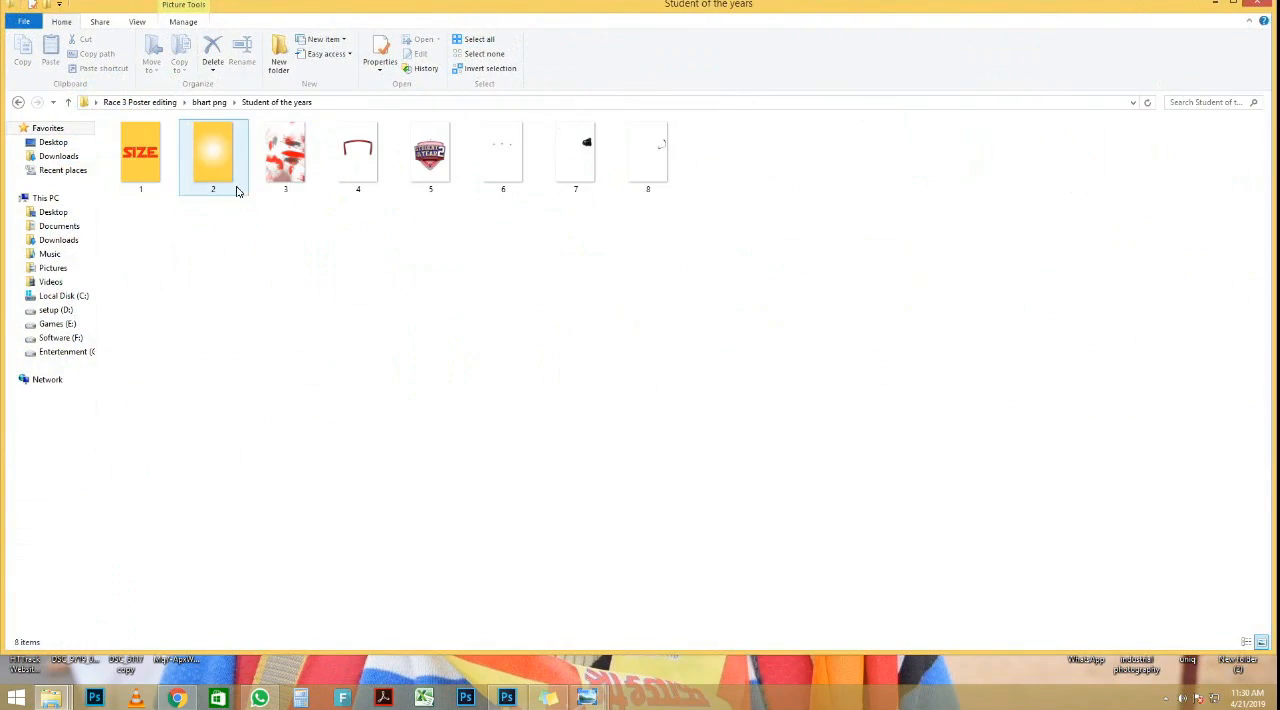
drag(215, 157, 566, 323)
drag(673, 48, 677, 36)
scroll(597, 313, up, 1)
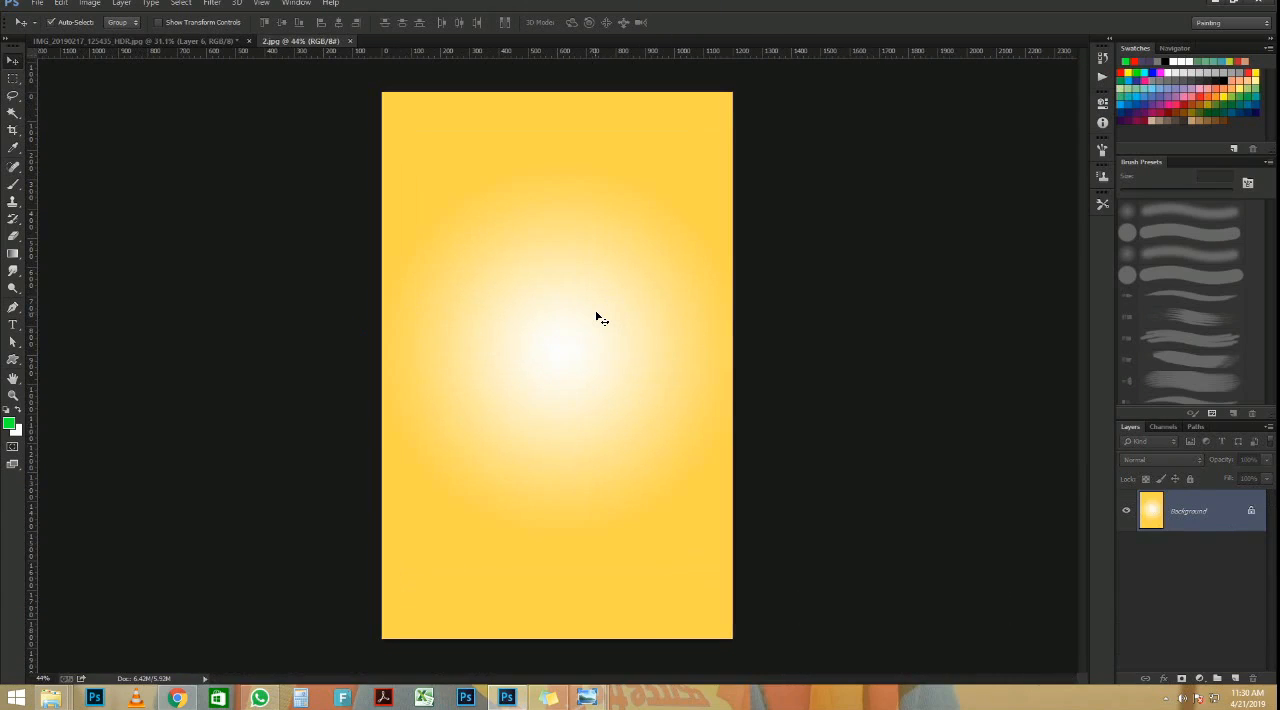
scroll(597, 318, up, 1)
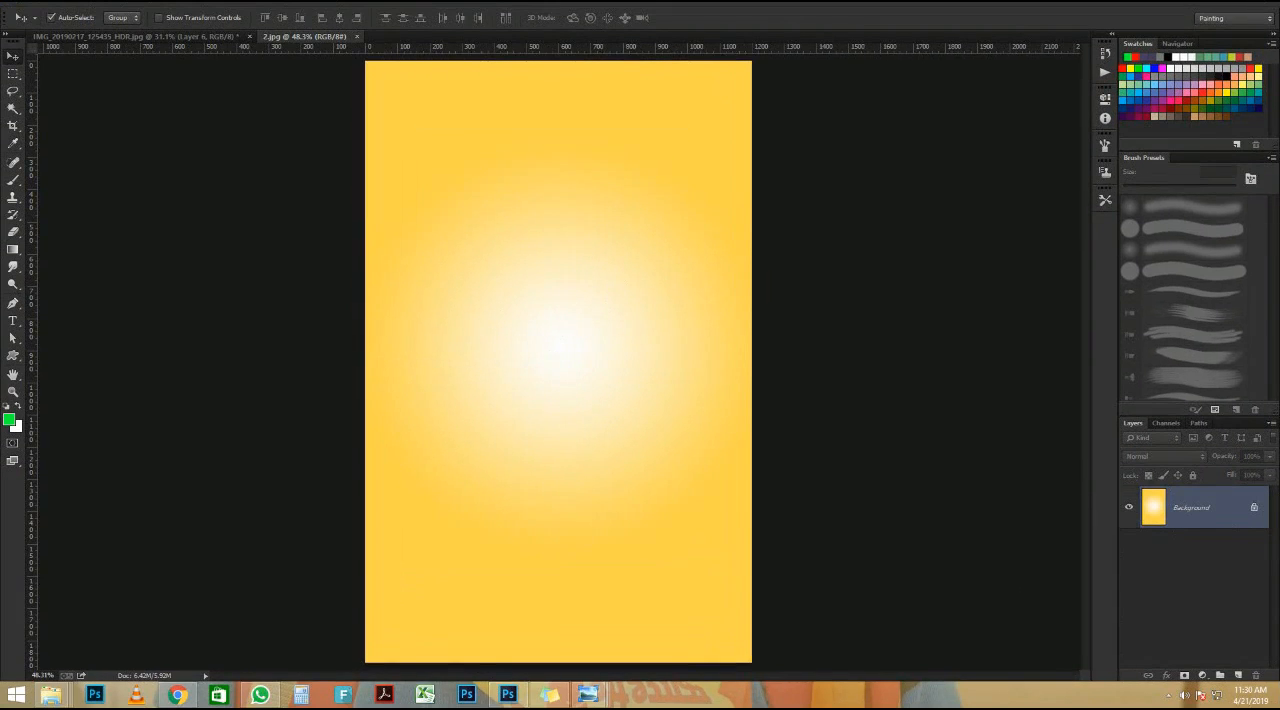
Step: Place image 3, the red paint strokes, from the Student of the years folder over the yellow background at full size
mouse_move(68, 697)
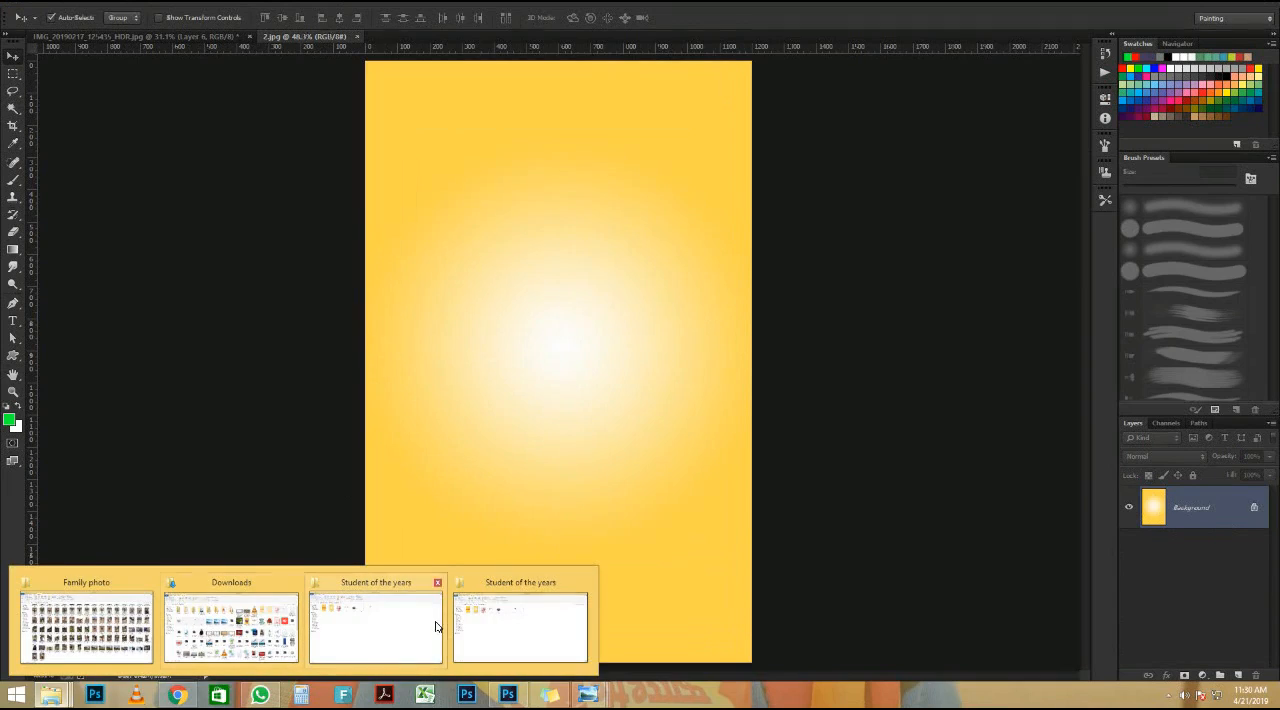
click(517, 623)
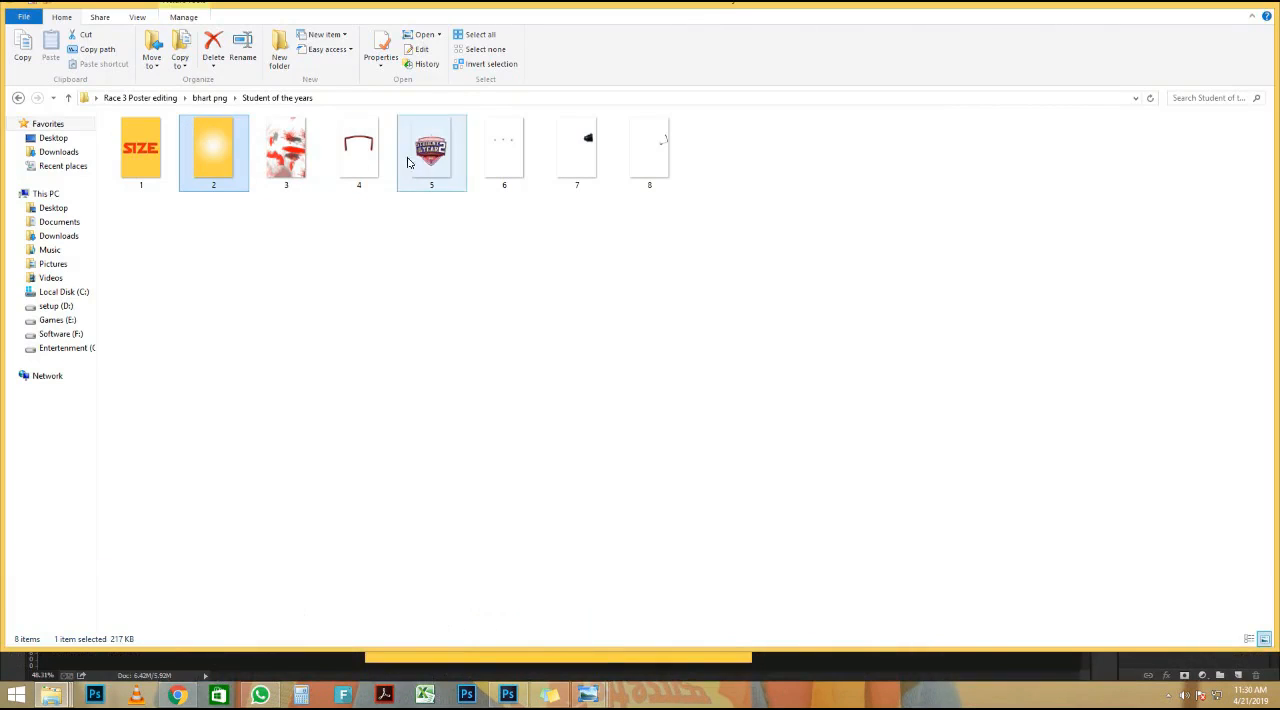
drag(284, 150, 520, 528)
key(Return)
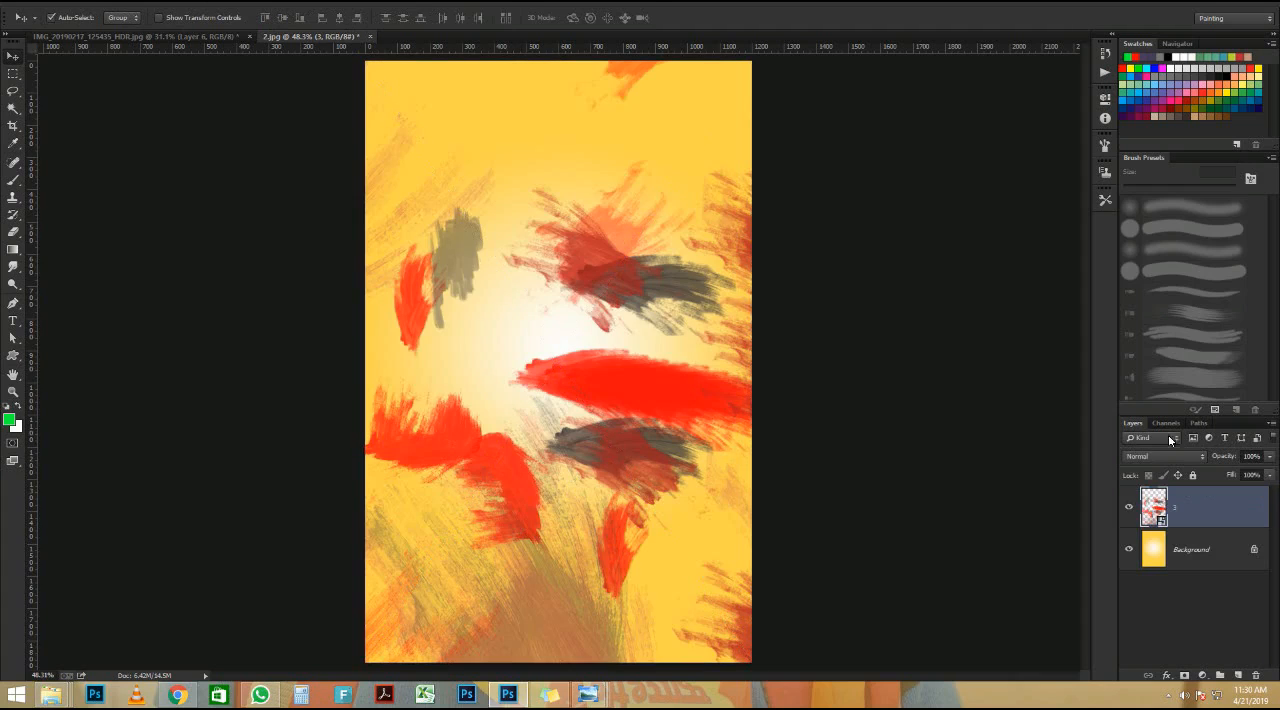
Step: Cycle through the blend modes for the paint-stroke layer and set it to Vivid Light
click(1181, 457)
click(1181, 457)
key(Down)
key(Down)
key(Down)
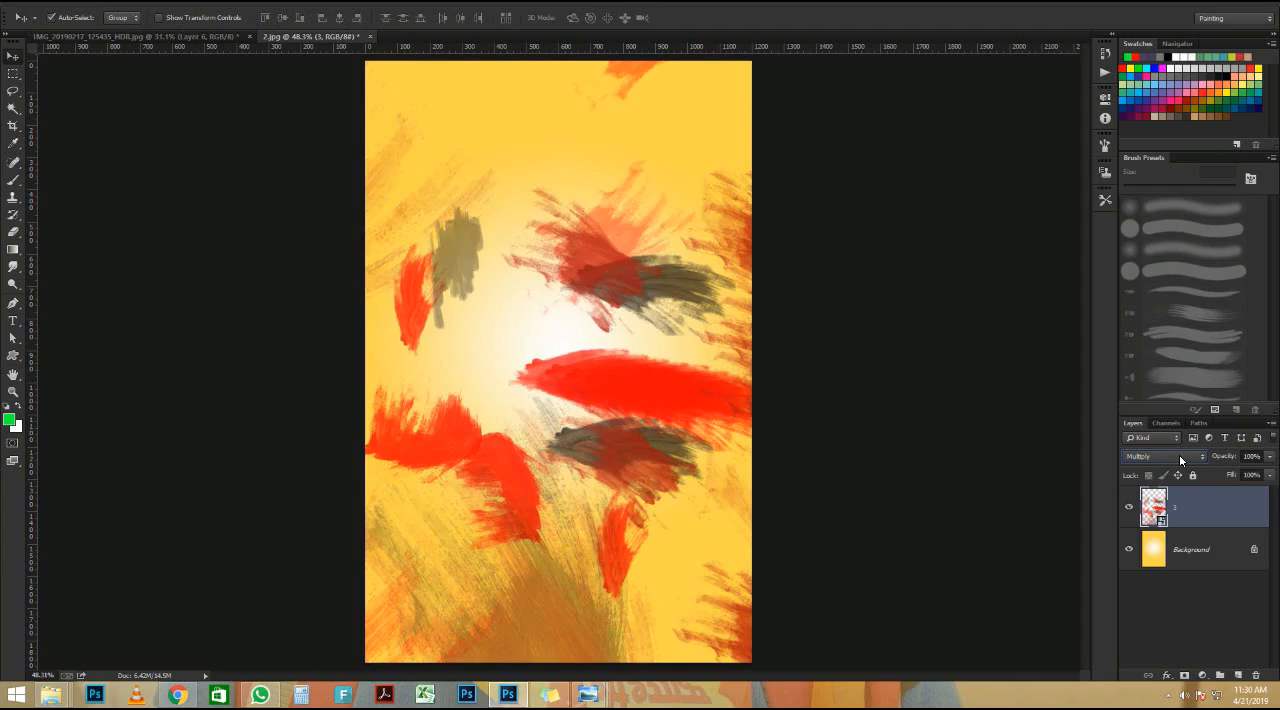
key(Down)
key(Down)
key(Down)
key(Down)
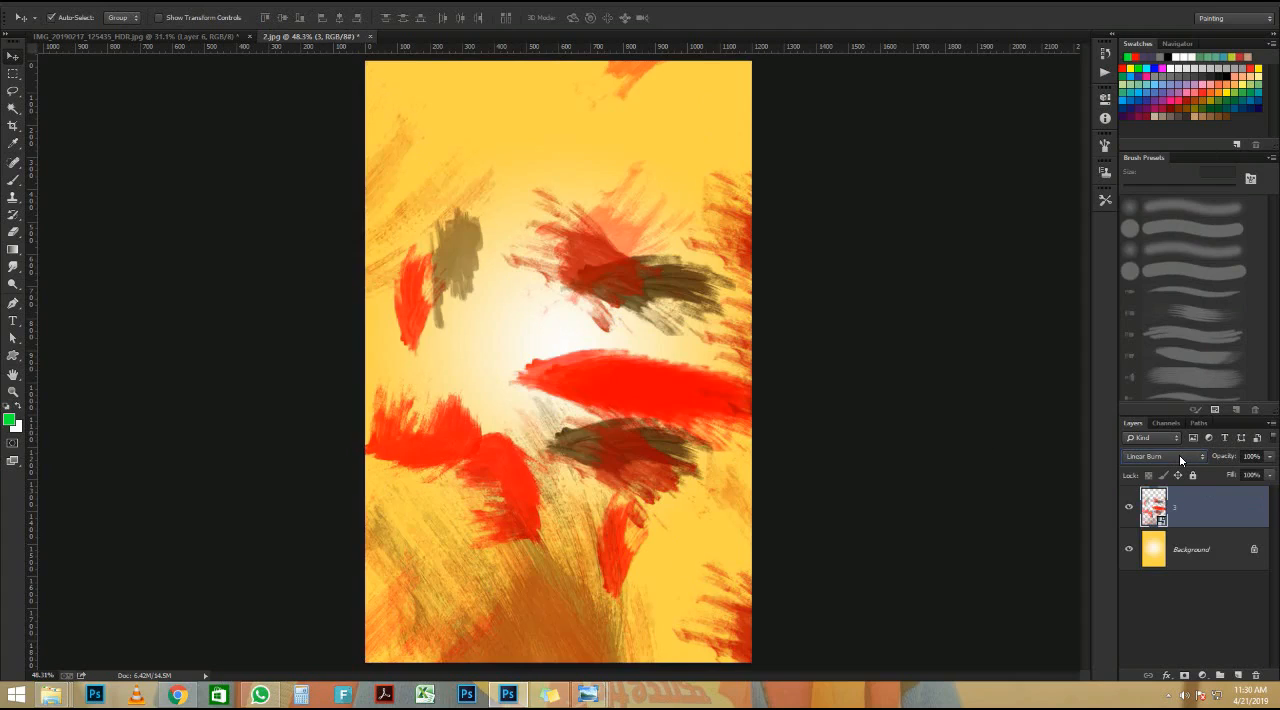
key(Down)
key(Down)
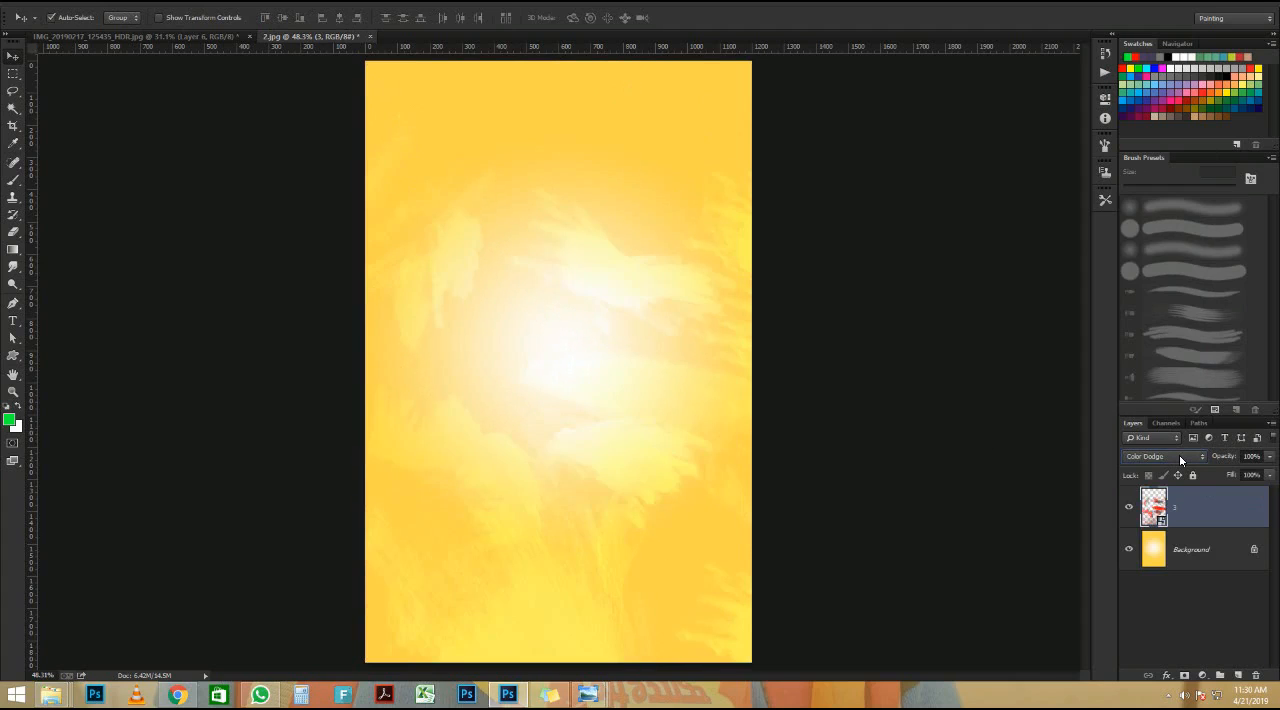
key(Down)
key(Down)
key(Down)
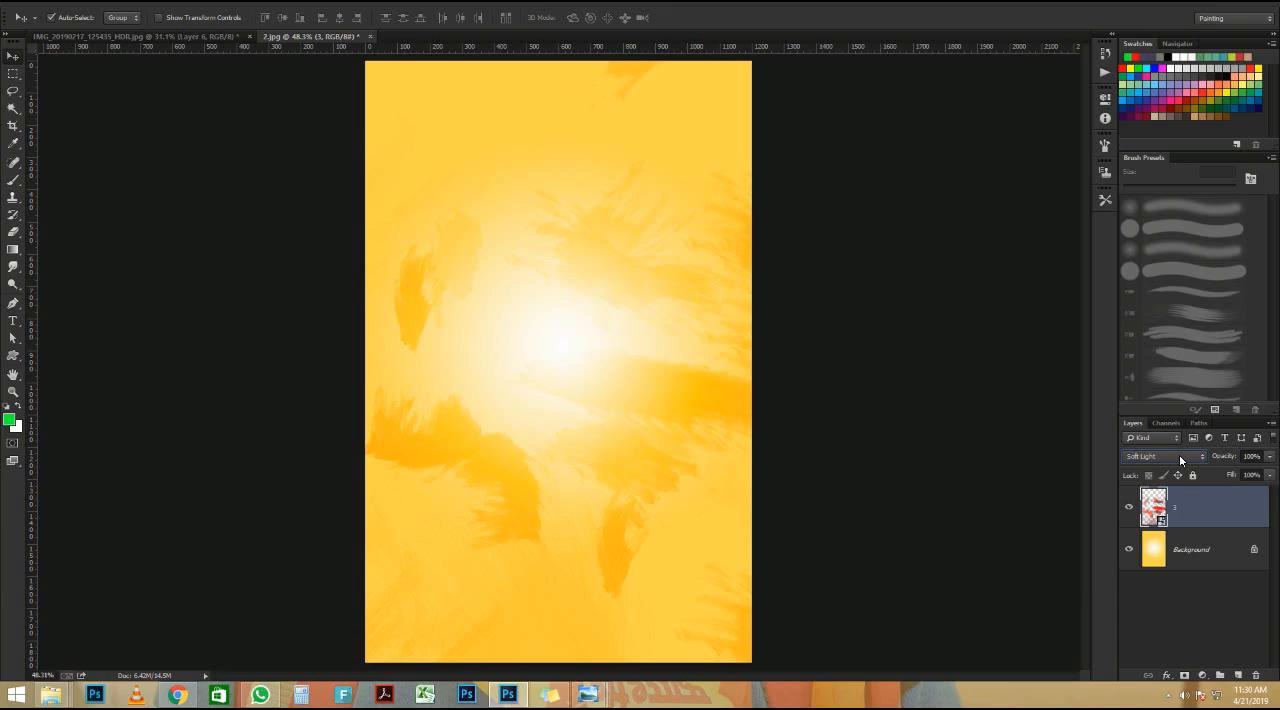
key(Down)
key(Down)
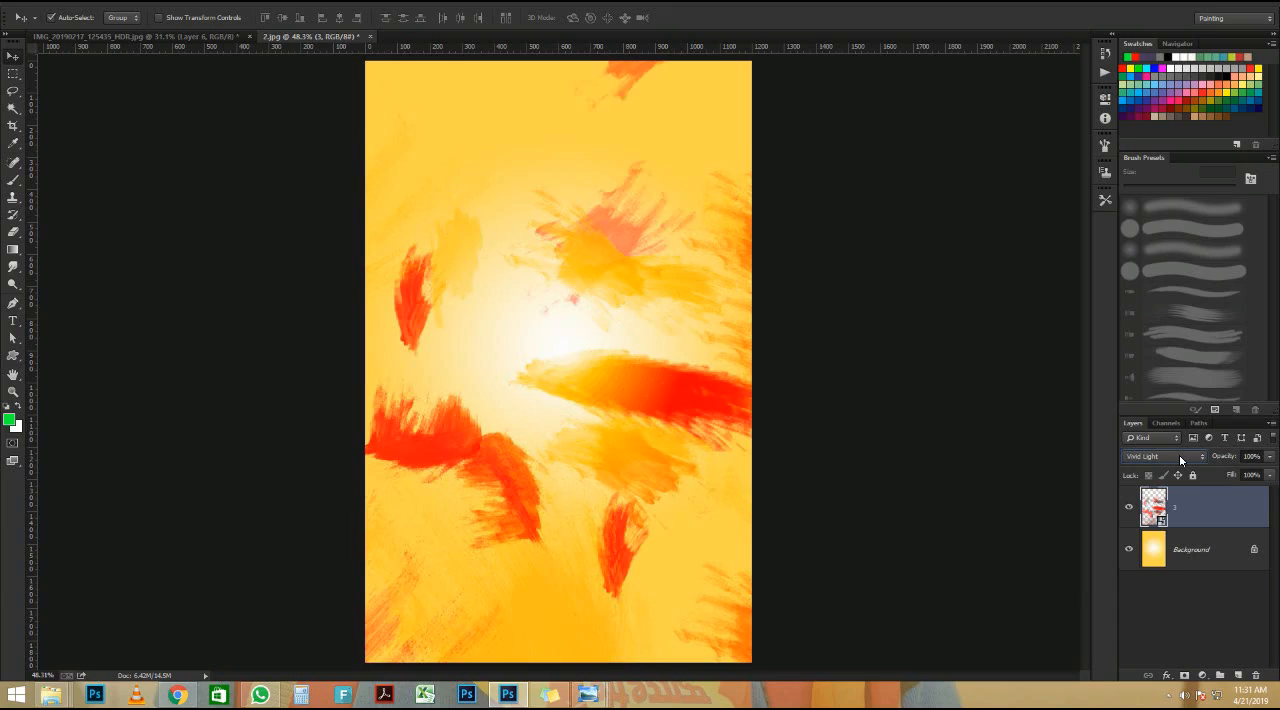
key(Return)
scroll(566, 299, down, 2)
scroll(590, 290, up, 2)
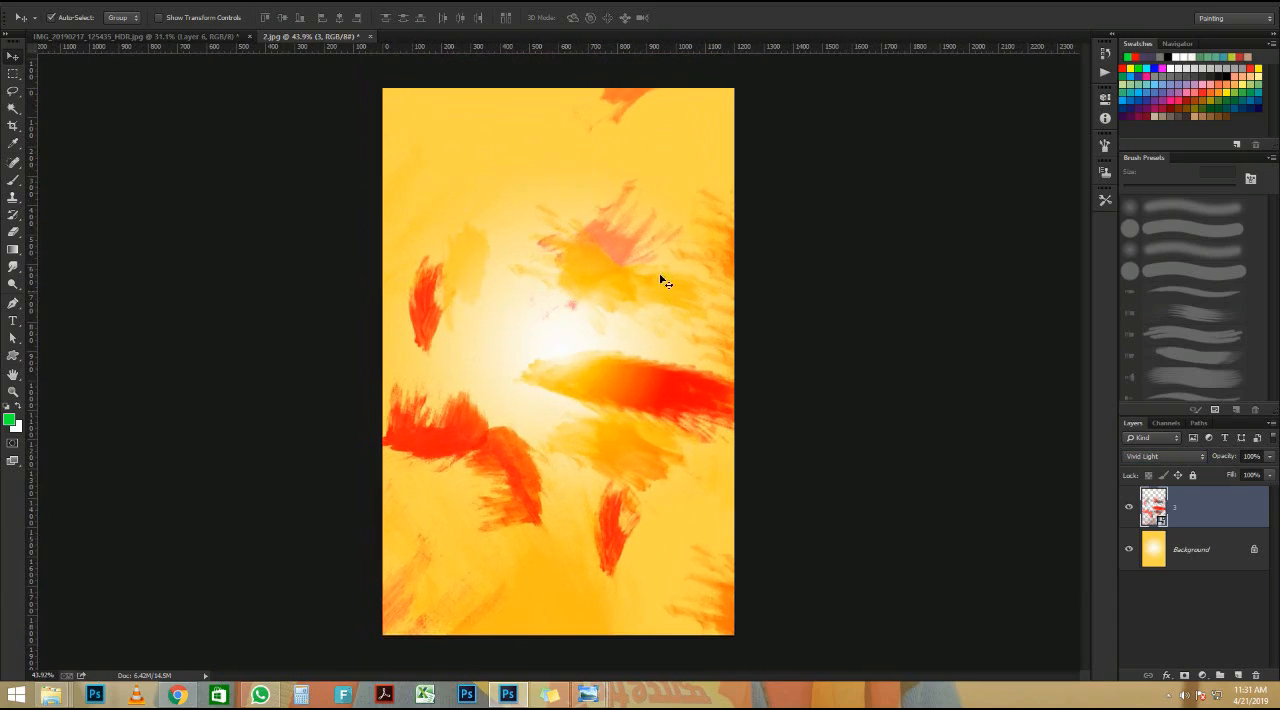
Step: Place image 4, the dark red arched frame, from the Student of the years folder into the poster at its original size
mouse_move(51, 694)
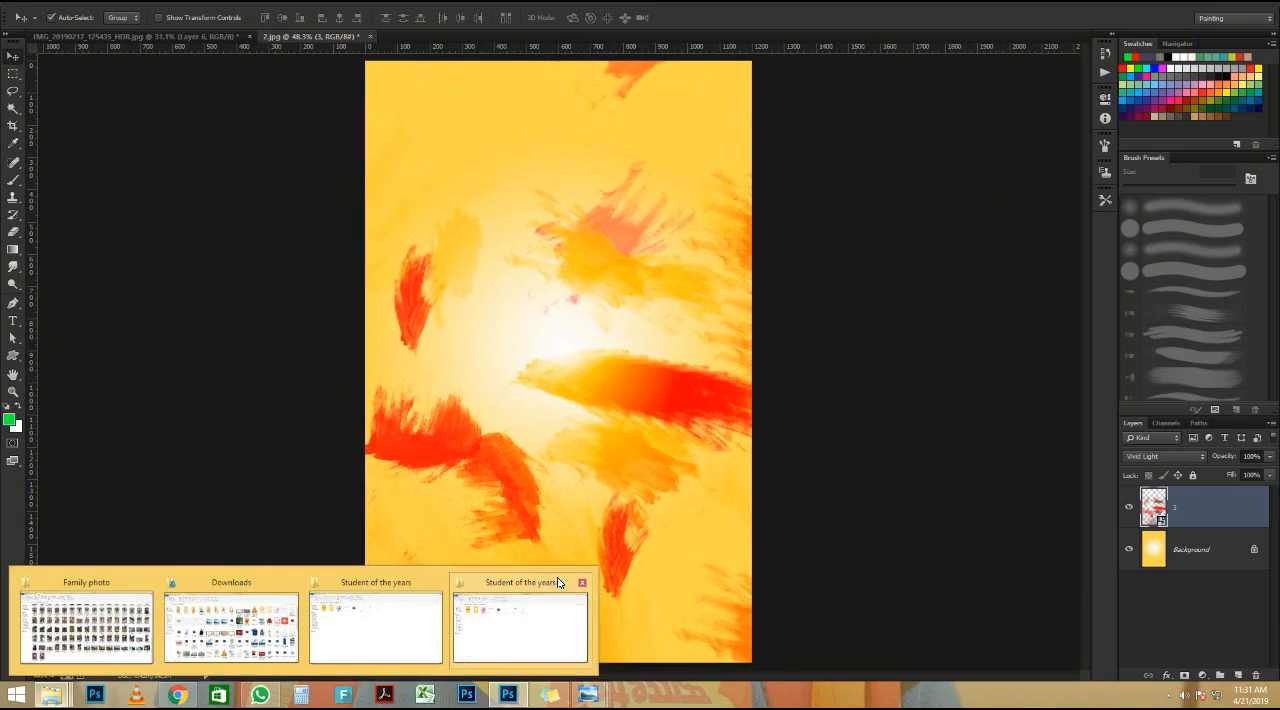
mouse_move(507, 614)
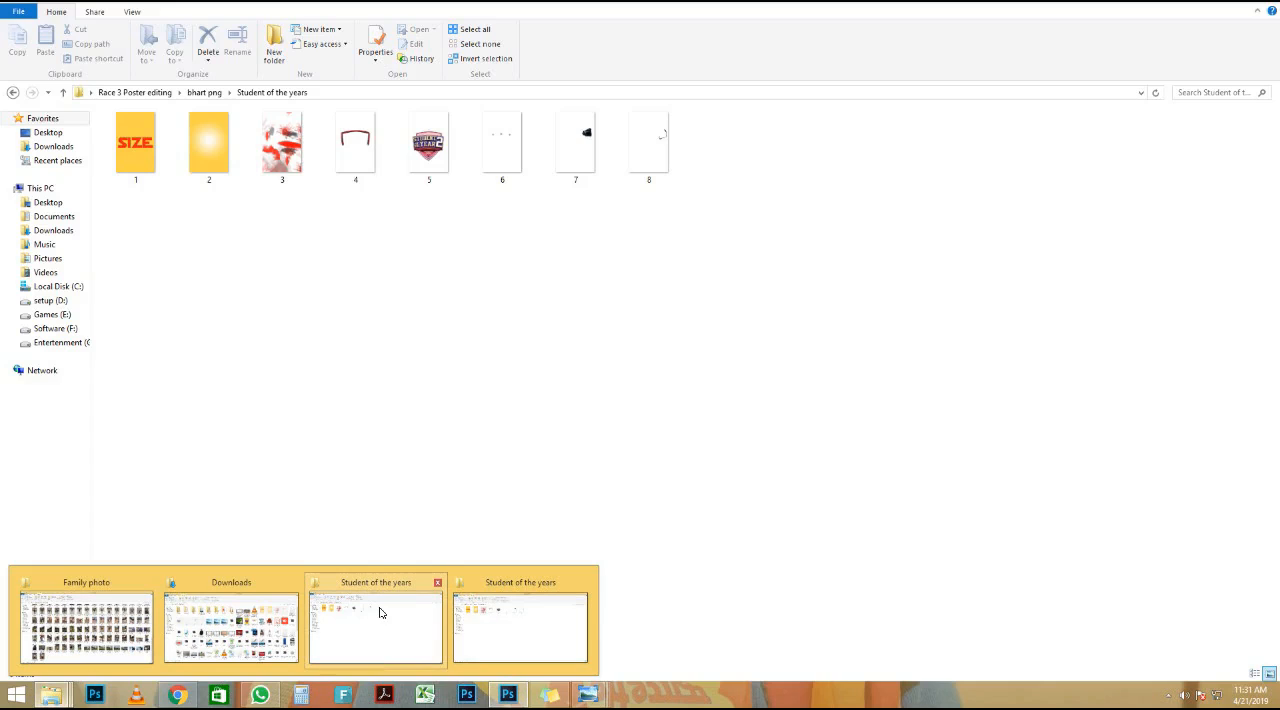
click(377, 609)
drag(354, 200, 493, 324)
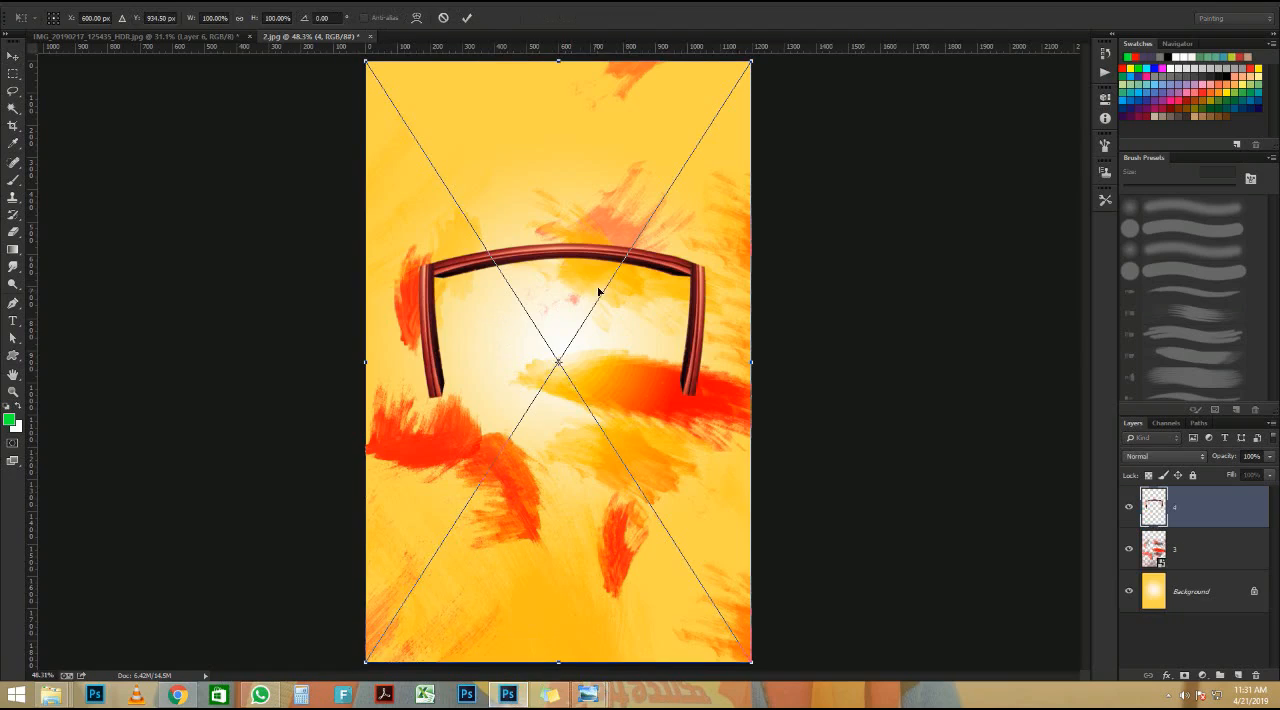
key(Return)
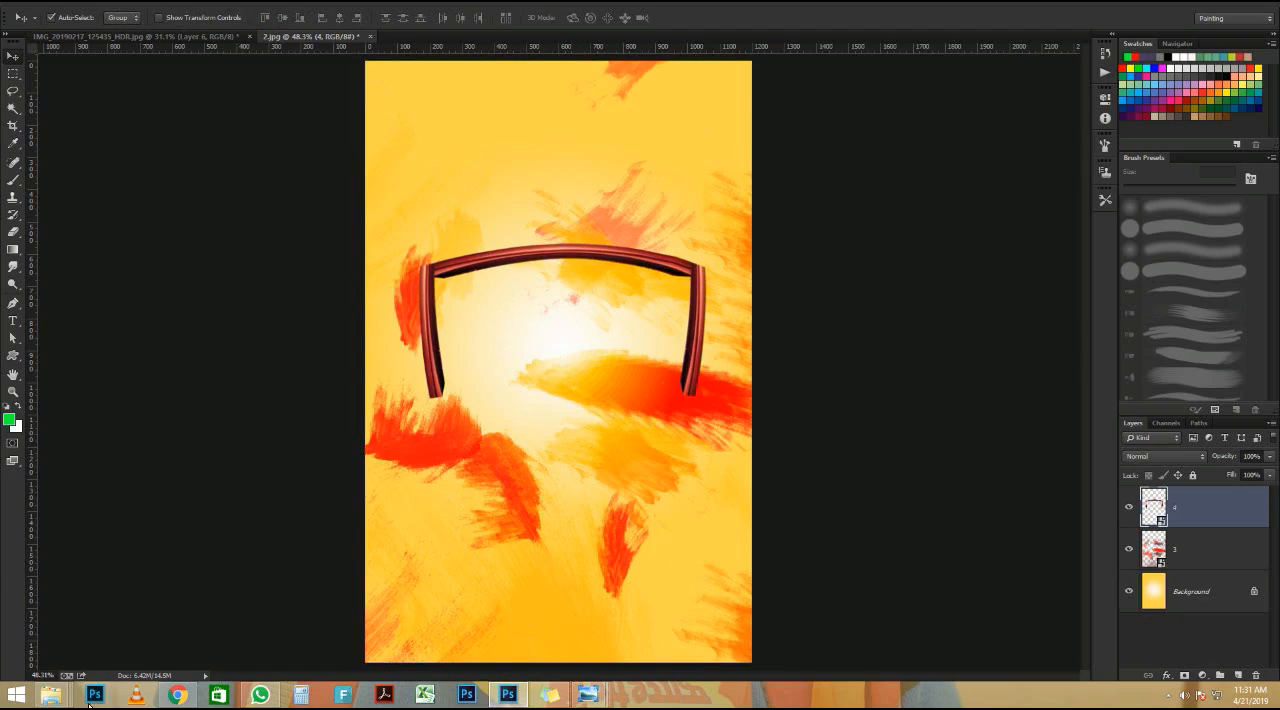
Step: Place image 5, the Student of the Year 2 badge, into the poster above the arched frame at its original size
mouse_move(52, 694)
click(374, 620)
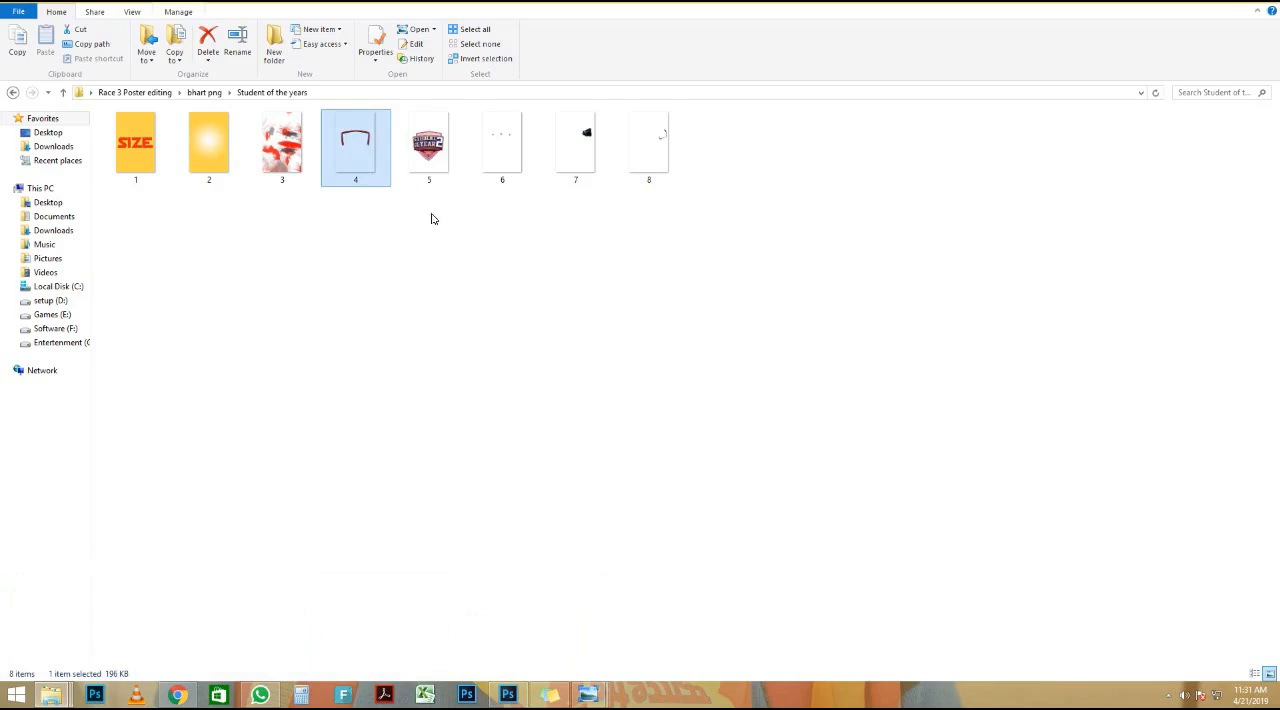
click(430, 167)
drag(430, 167, 566, 372)
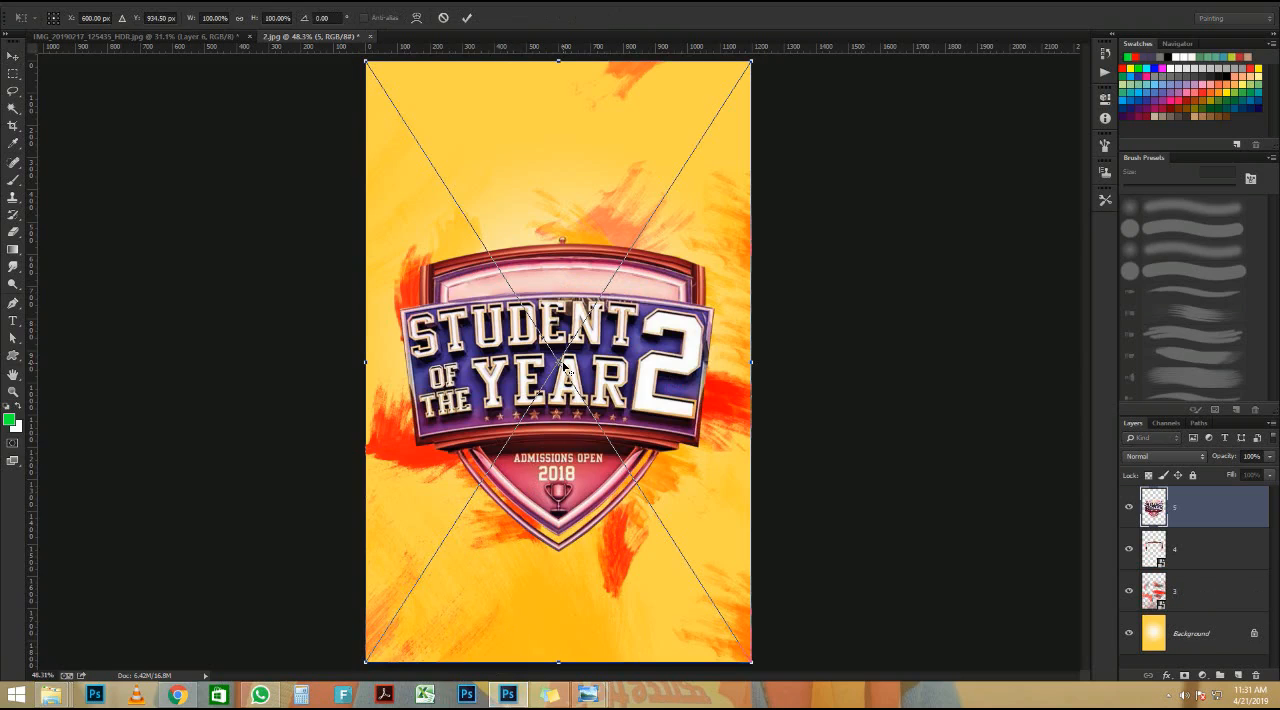
key(Return)
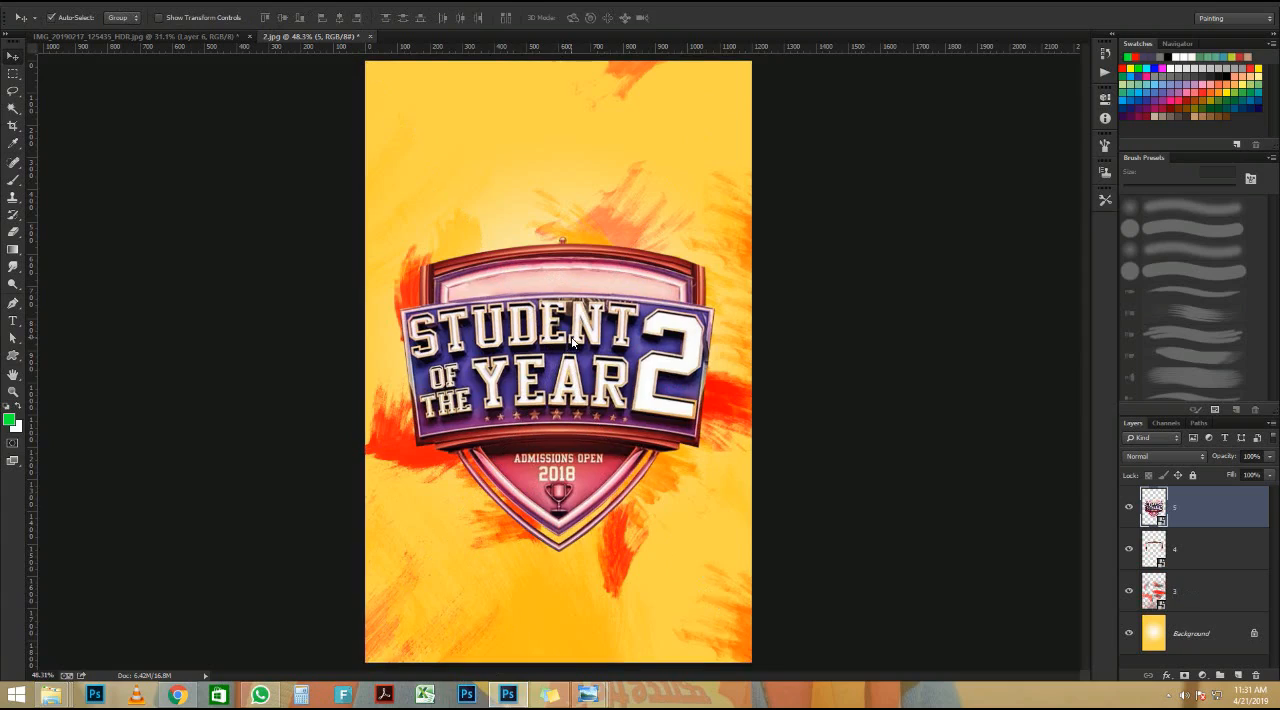
scroll(540, 310, up, 5)
scroll(483, 271, down, 5)
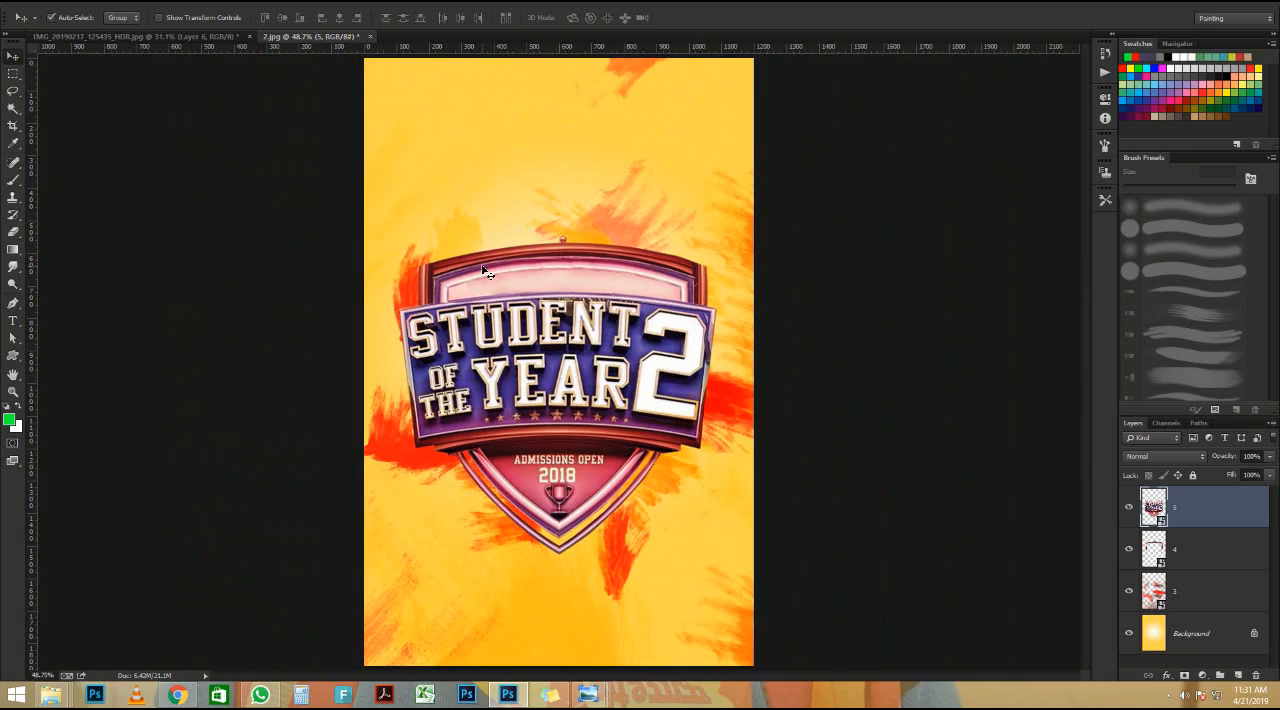
Step: Place image 6, the three stars, from the Student of the years folder at its original position over the badge's pink panel
click(66, 696)
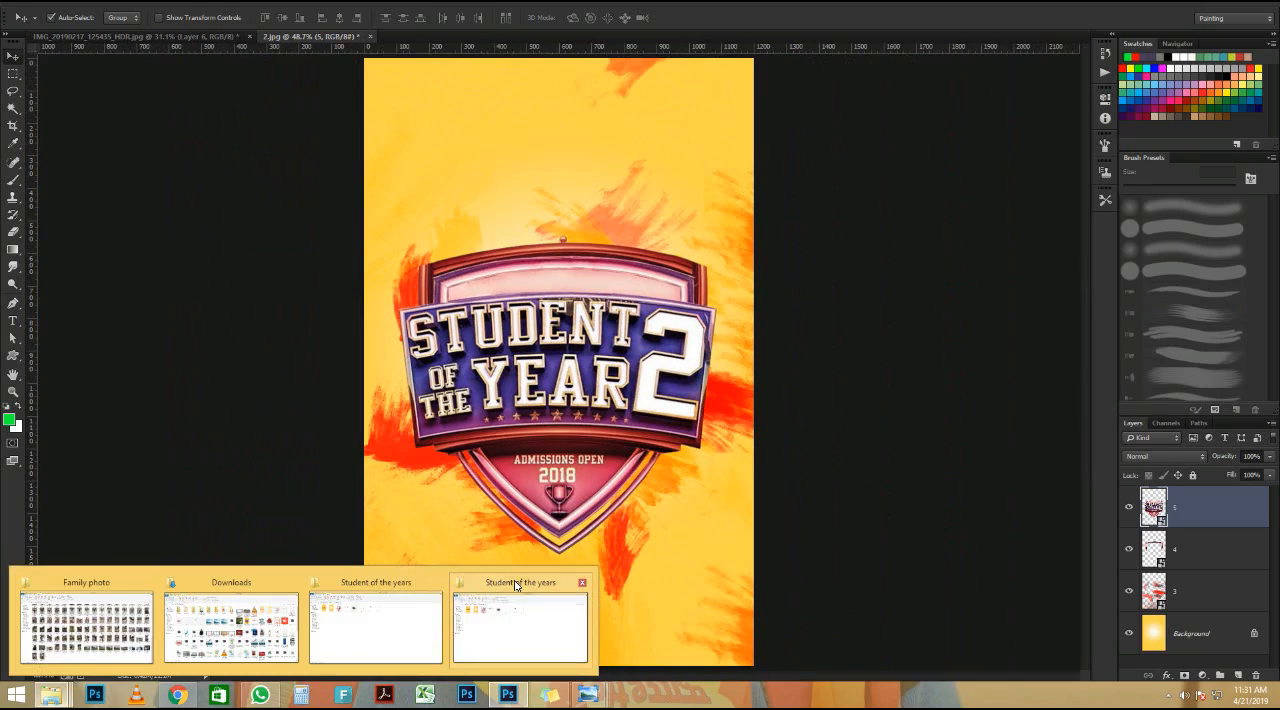
click(490, 614)
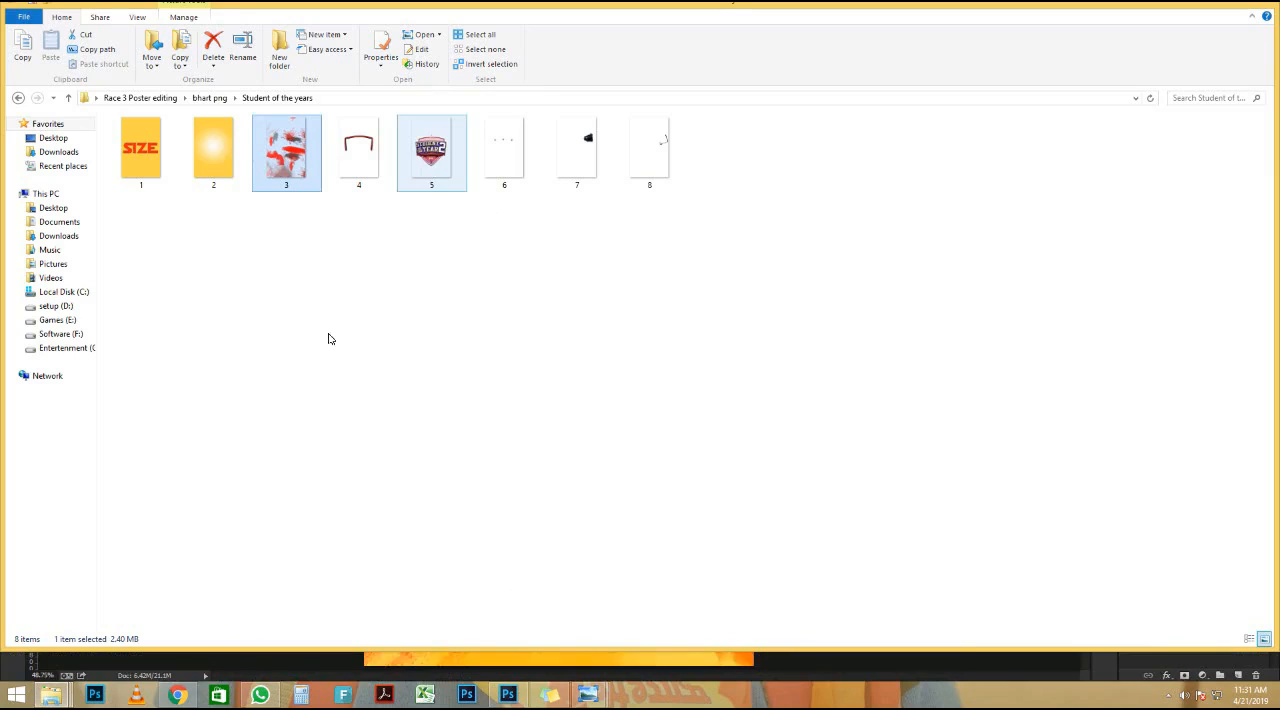
click(57, 700)
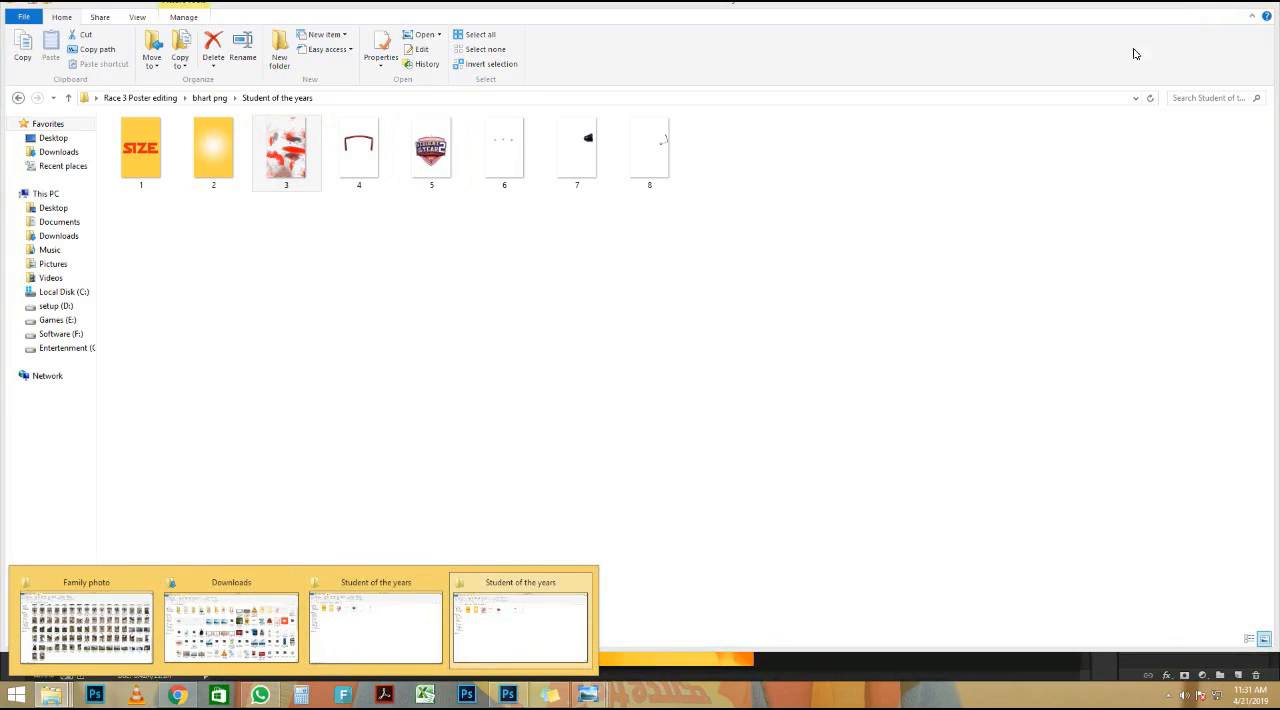
click(734, 386)
drag(500, 143, 490, 652)
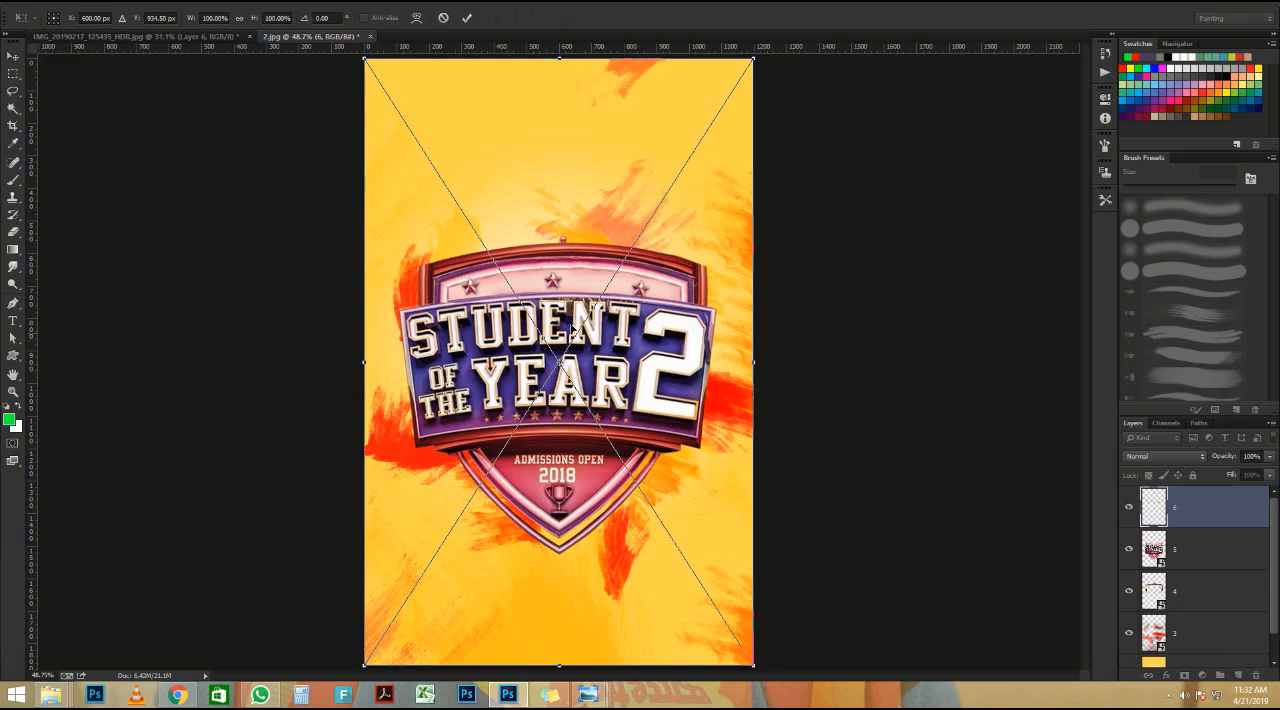
drag(606, 291, 613, 291)
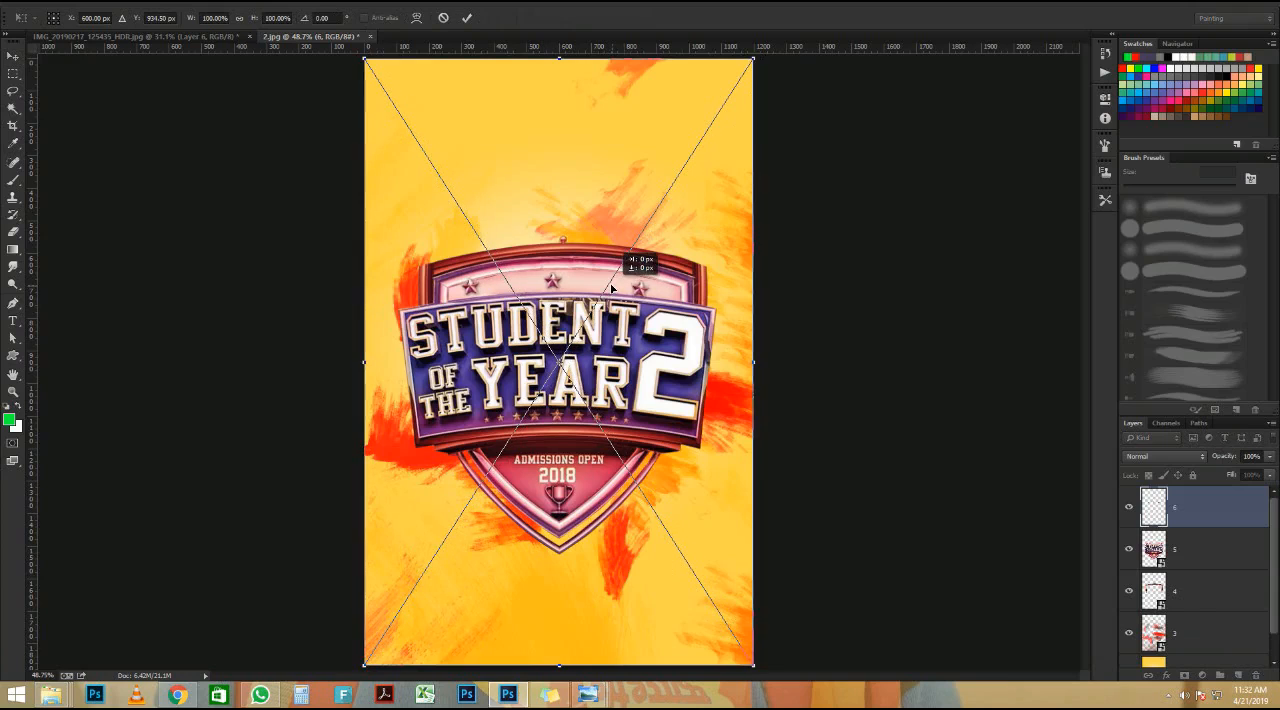
key(Return)
key(ctrl+minus)
scroll(562, 402, up, 5)
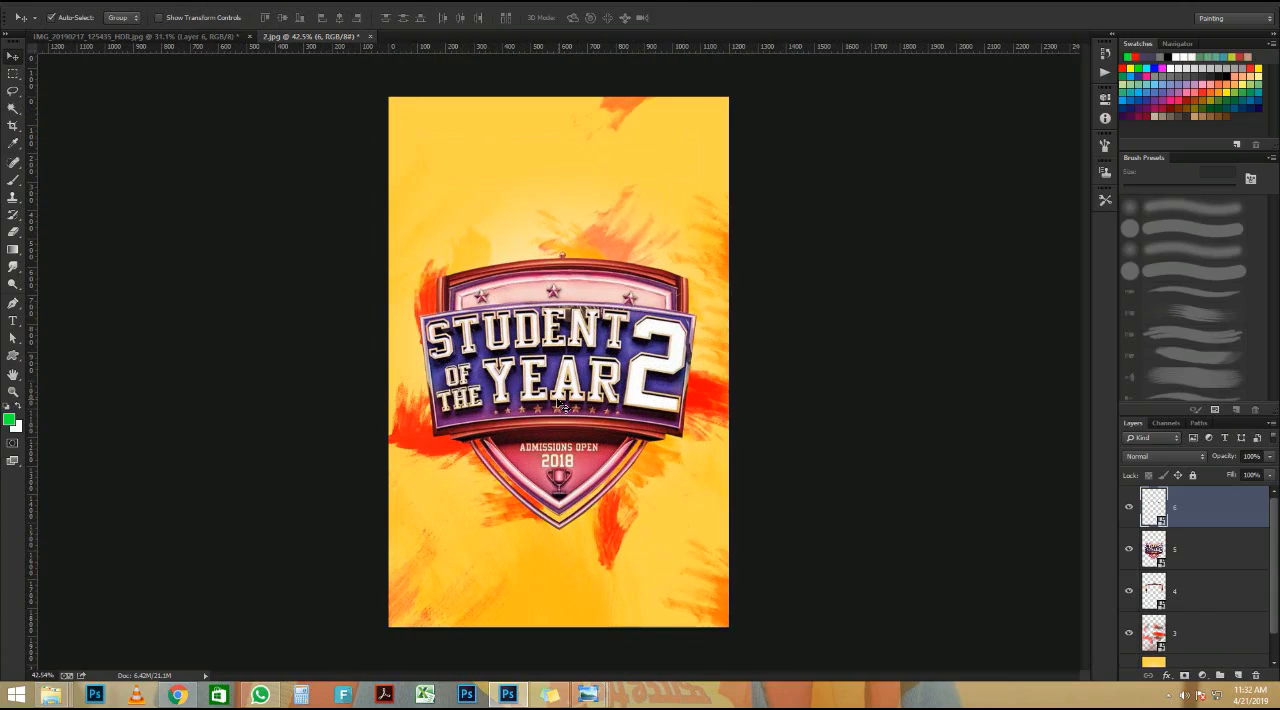
scroll(580, 402, up, 1)
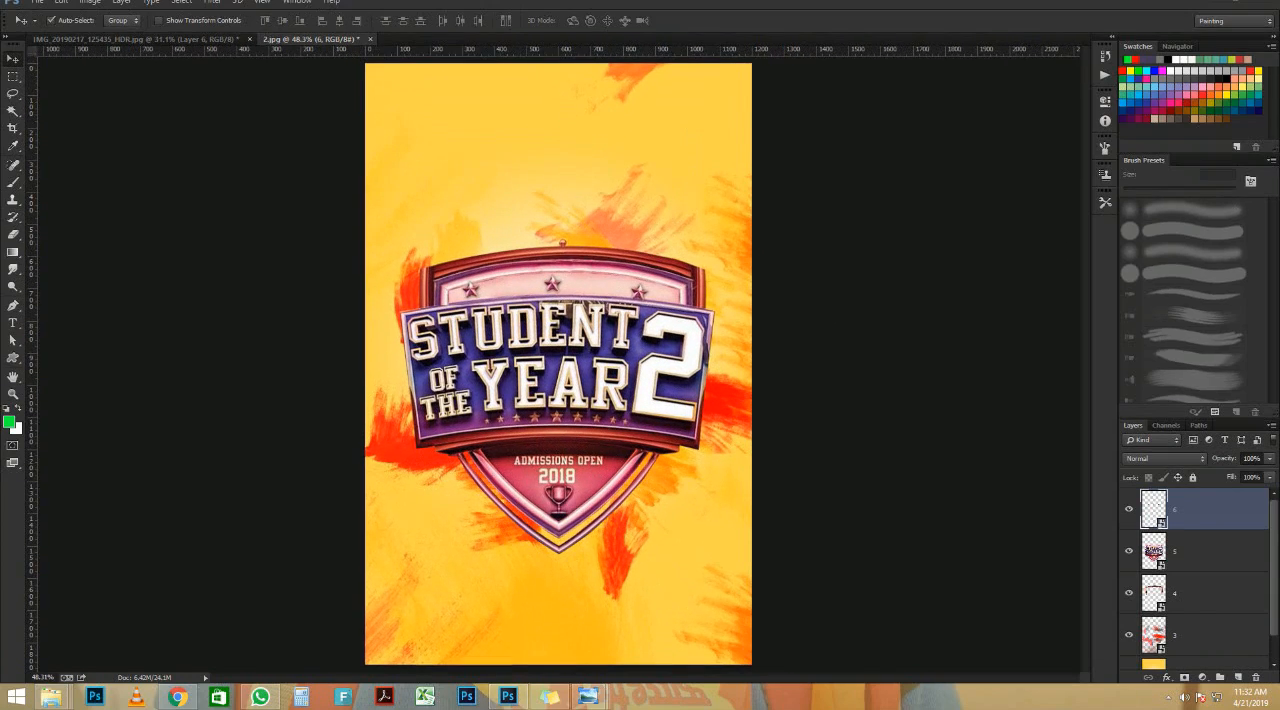
scroll(290, 505, down, 1)
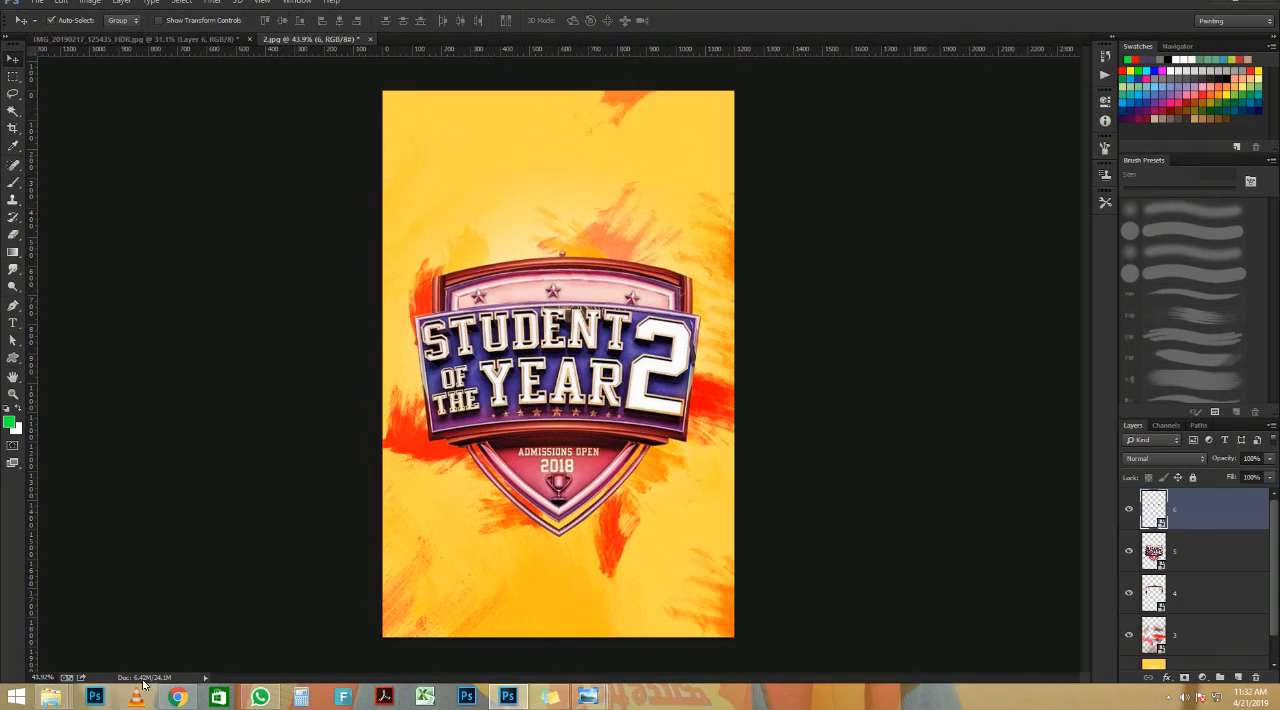
scroll(603, 413, down, 1)
scroll(592, 380, up, 2)
Step: Copy the cut-out of the lying man from IMG_20190217_125435_HDR.jpg into the 2.jpg poster
click(187, 40)
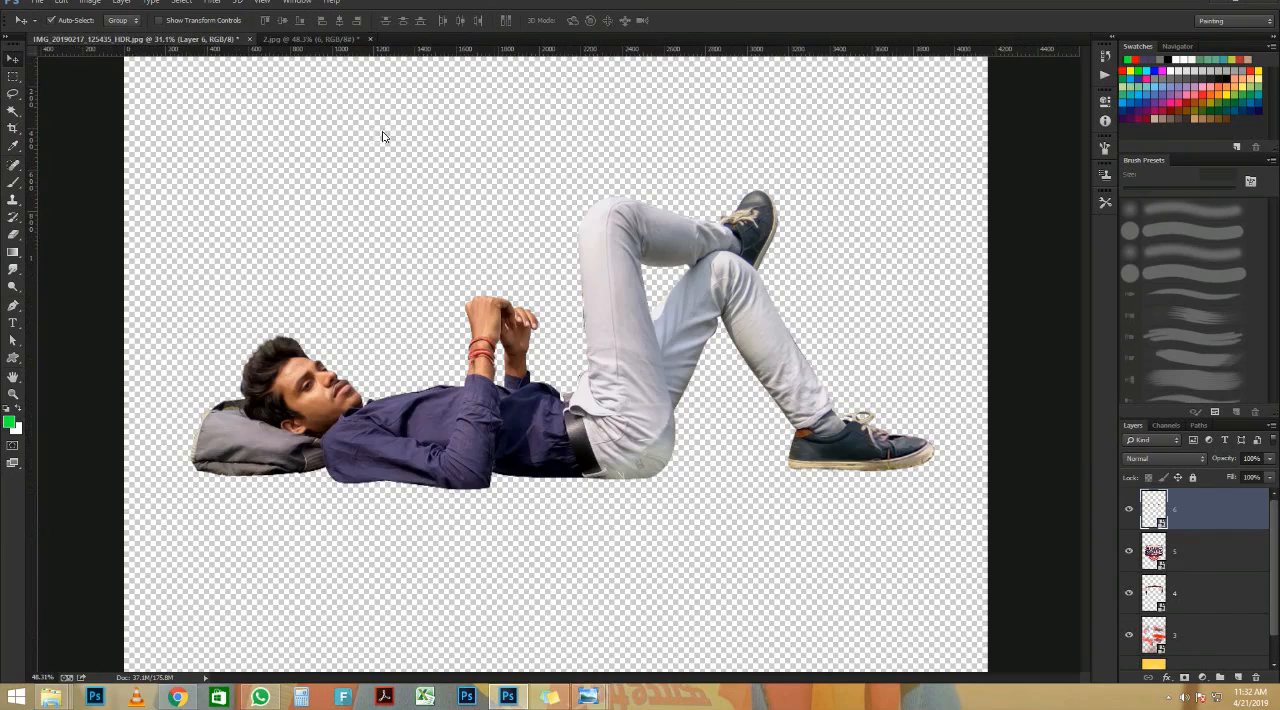
drag(580, 385, 476, 255)
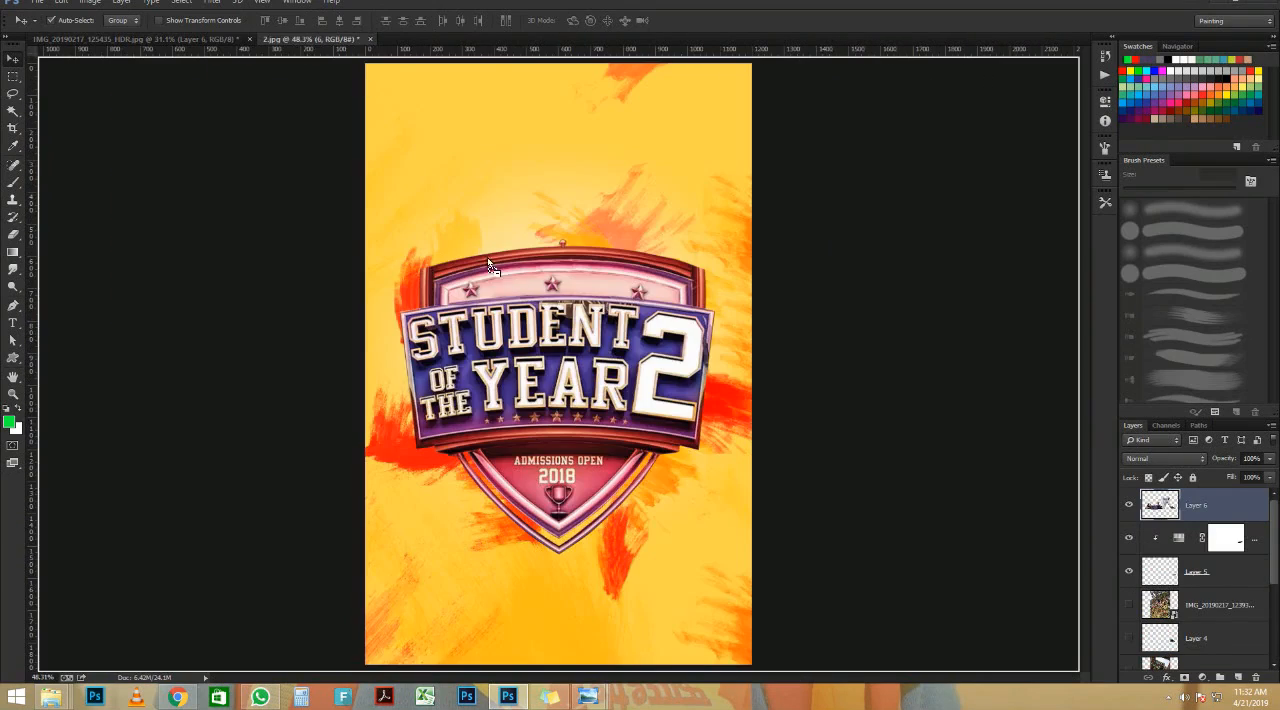
drag(587, 265, 590, 262)
scroll(600, 260, up, 2)
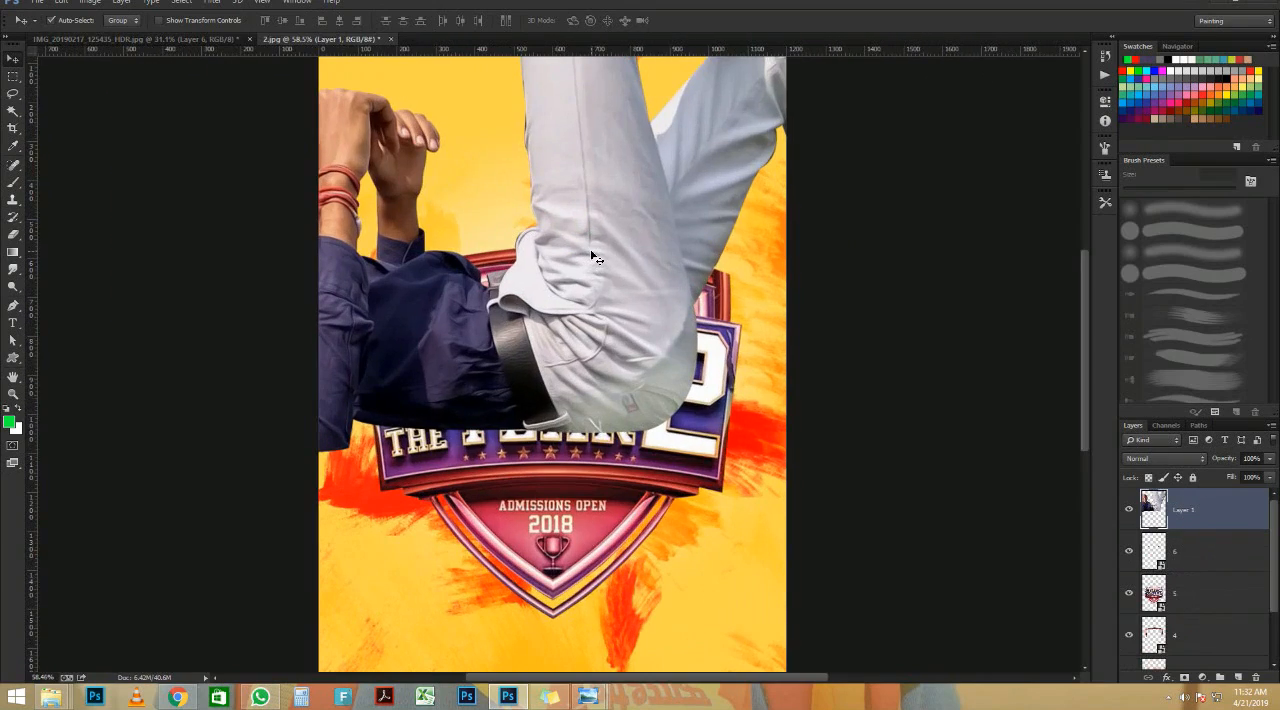
Step: Scale down the man's cut-out with Free Transform and position him lying along the top edge of the badge's title banner
key(ctrl+t)
scroll(657, 432, down, 3)
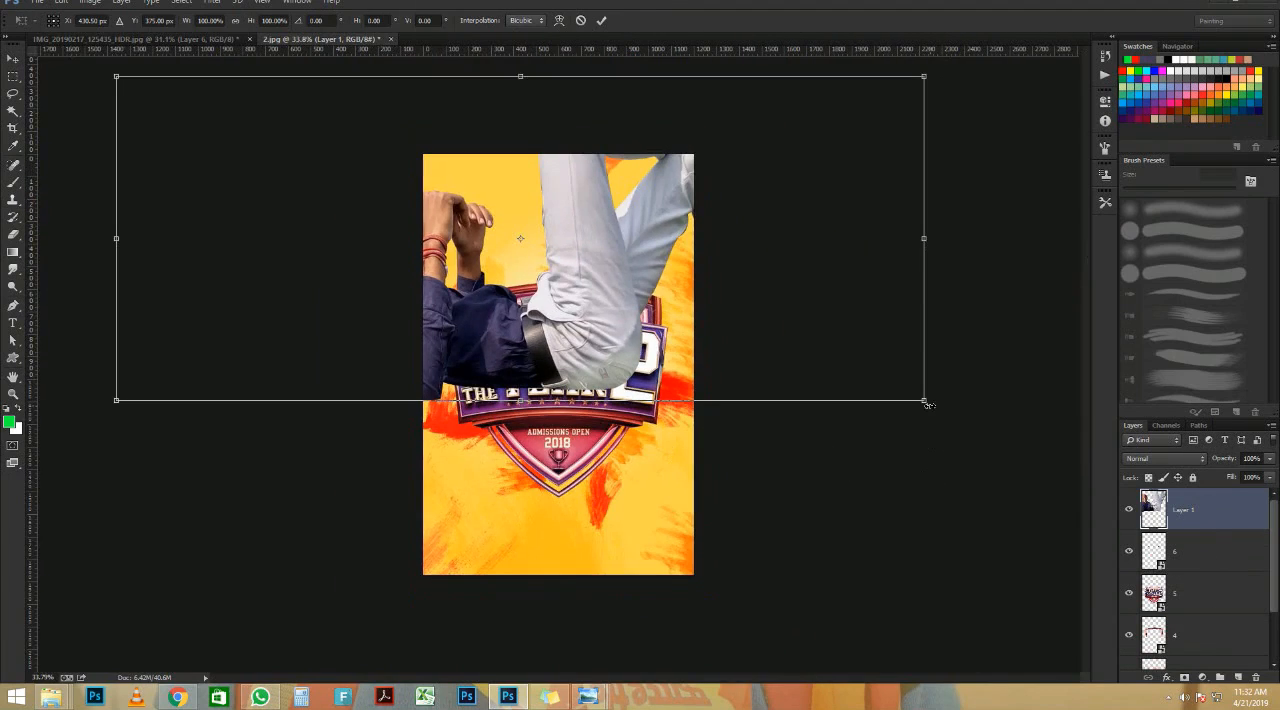
drag(920, 401, 663, 263)
scroll(551, 274, up, 3)
scroll(551, 274, up, 1)
drag(551, 274, 548, 309)
key(Return)
scroll(554, 270, down, 4)
scroll(552, 255, up, 5)
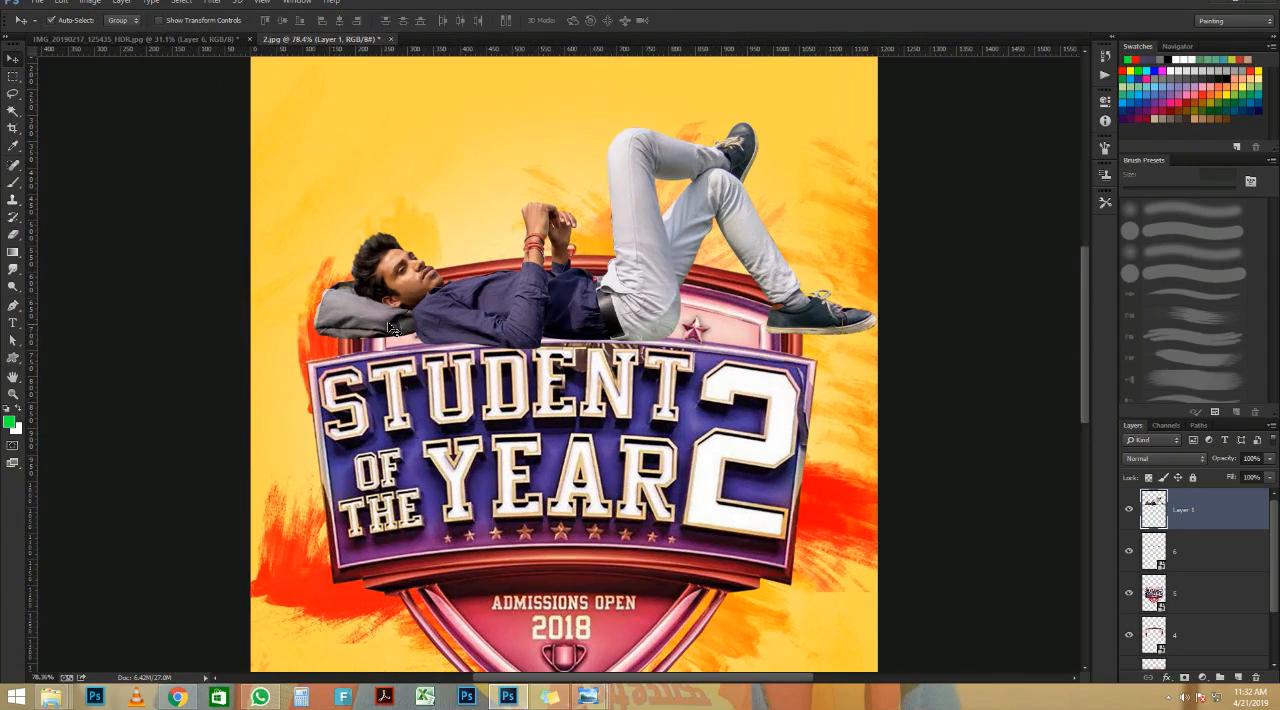
scroll(391, 328, down, 2)
scroll(393, 326, up, 2)
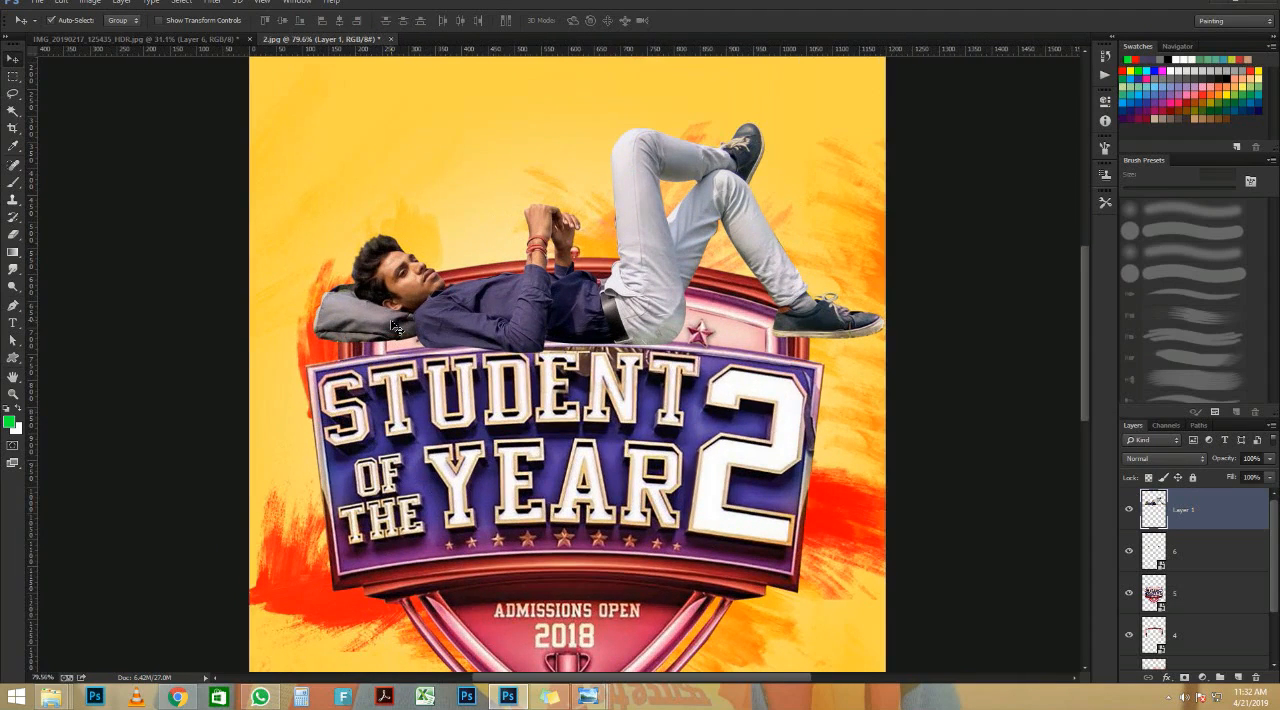
Step: Shift the man's cut-out toward the poster's right side, enlarge it to about 106%, and align it along the title banner's top edge
drag(479, 323, 537, 320)
scroll(472, 322, down, 3)
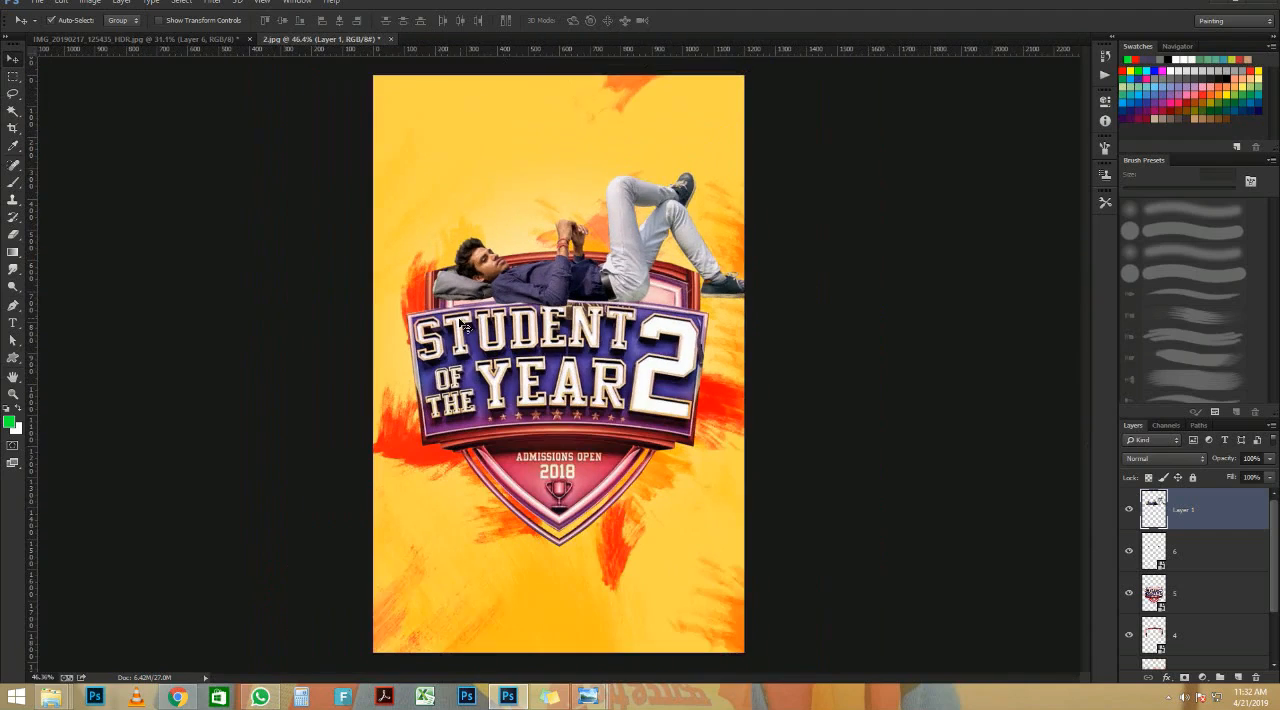
scroll(484, 230, up, 3)
key(ctrl+t)
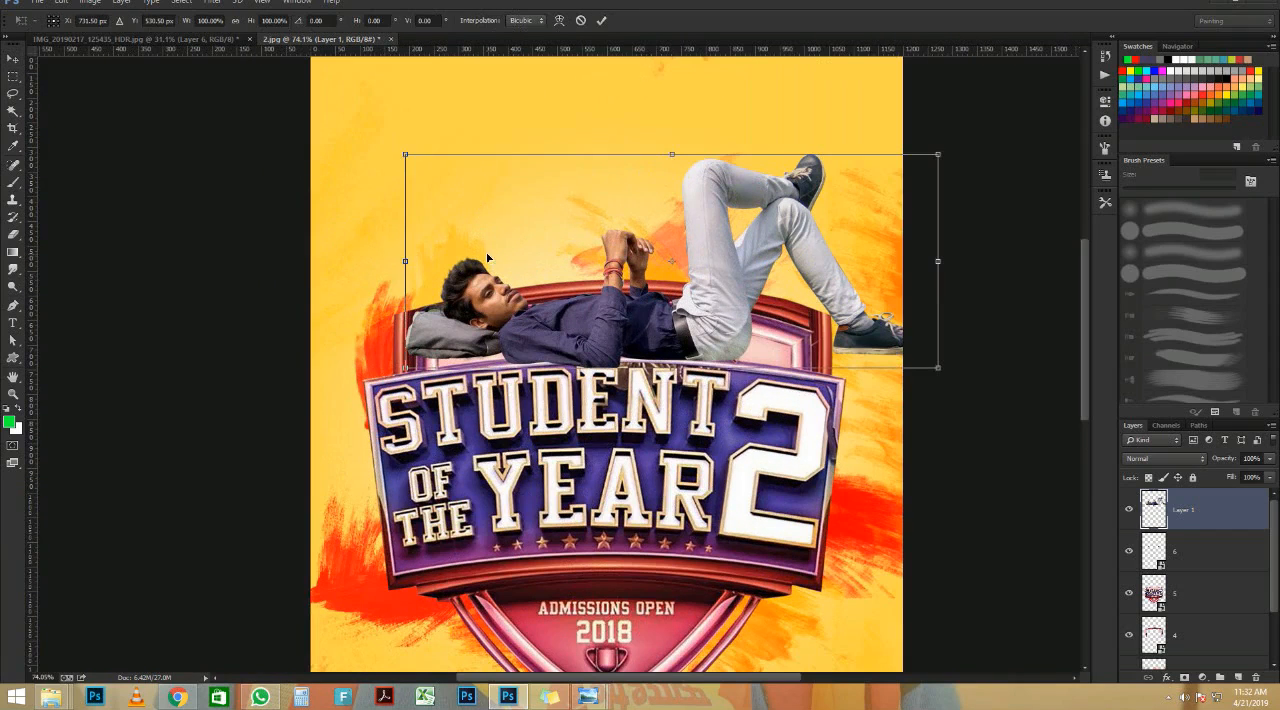
drag(403, 365, 372, 381)
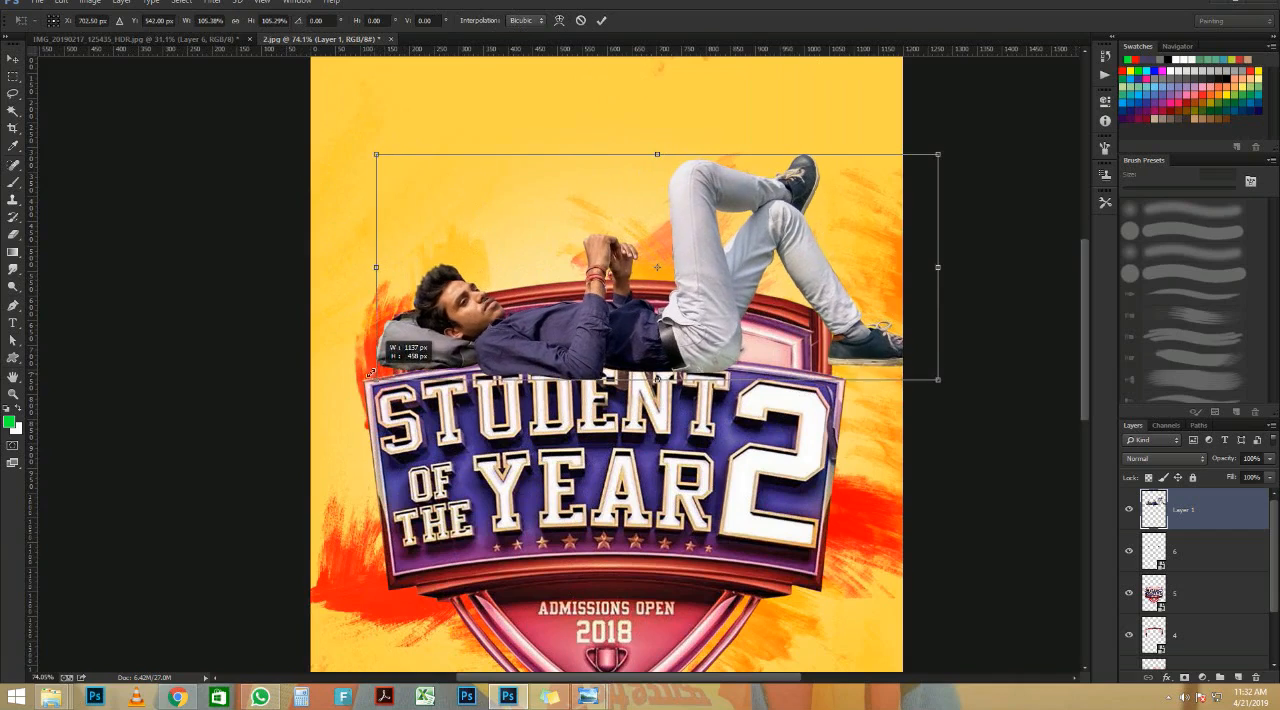
drag(530, 359, 533, 345)
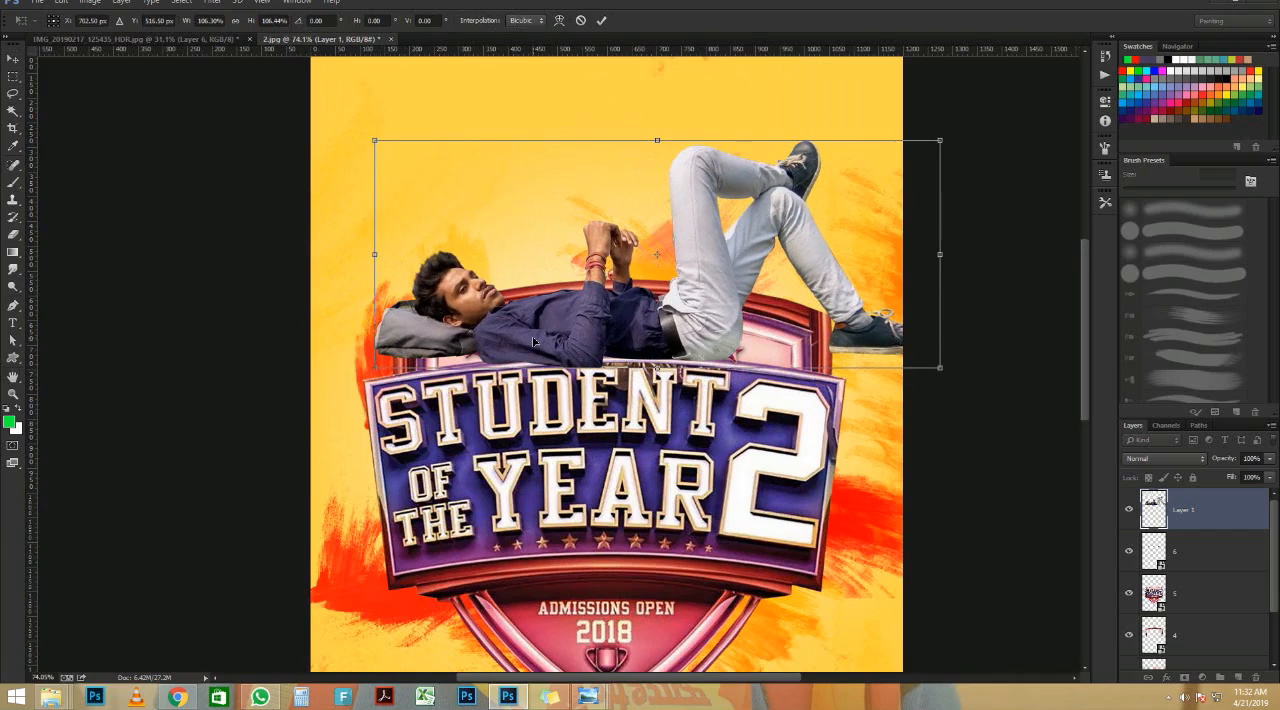
key(Return)
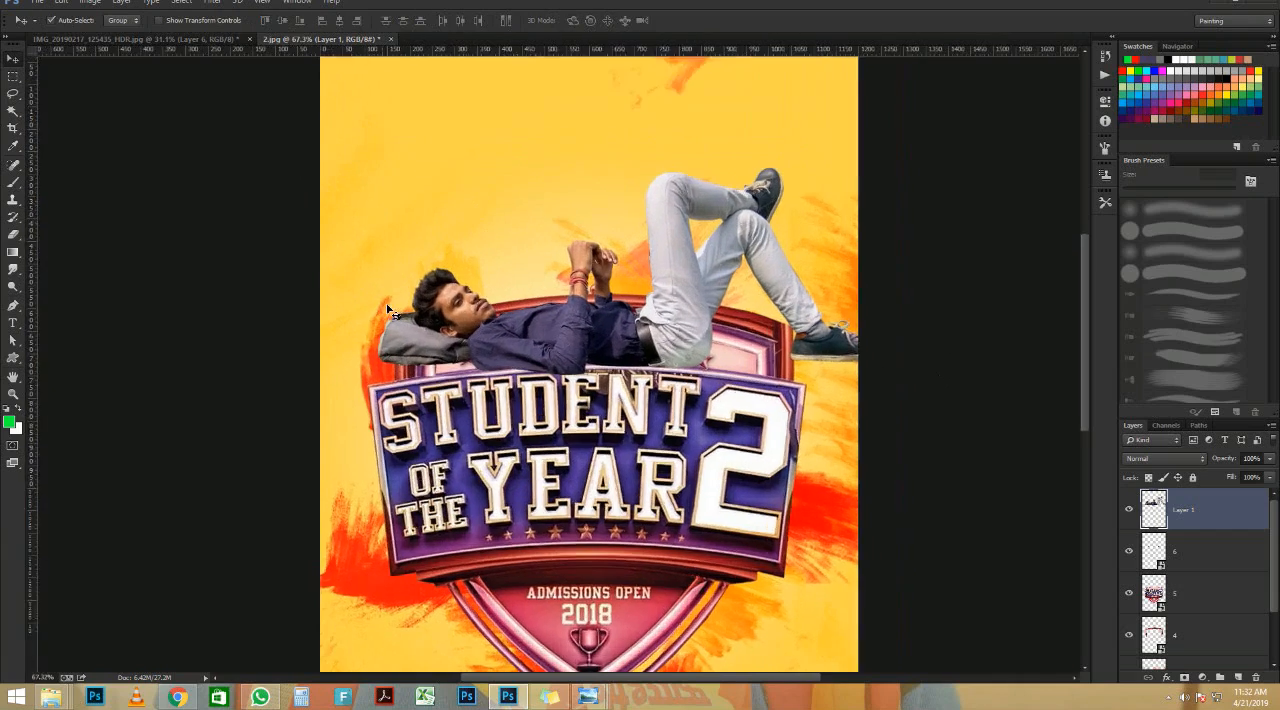
Step: Pin the man's head, torso, hip and knees with Puppet Warp and lower his head slightly onto the grey bag
scroll(444, 320, up, 3)
scroll(444, 320, up, 2)
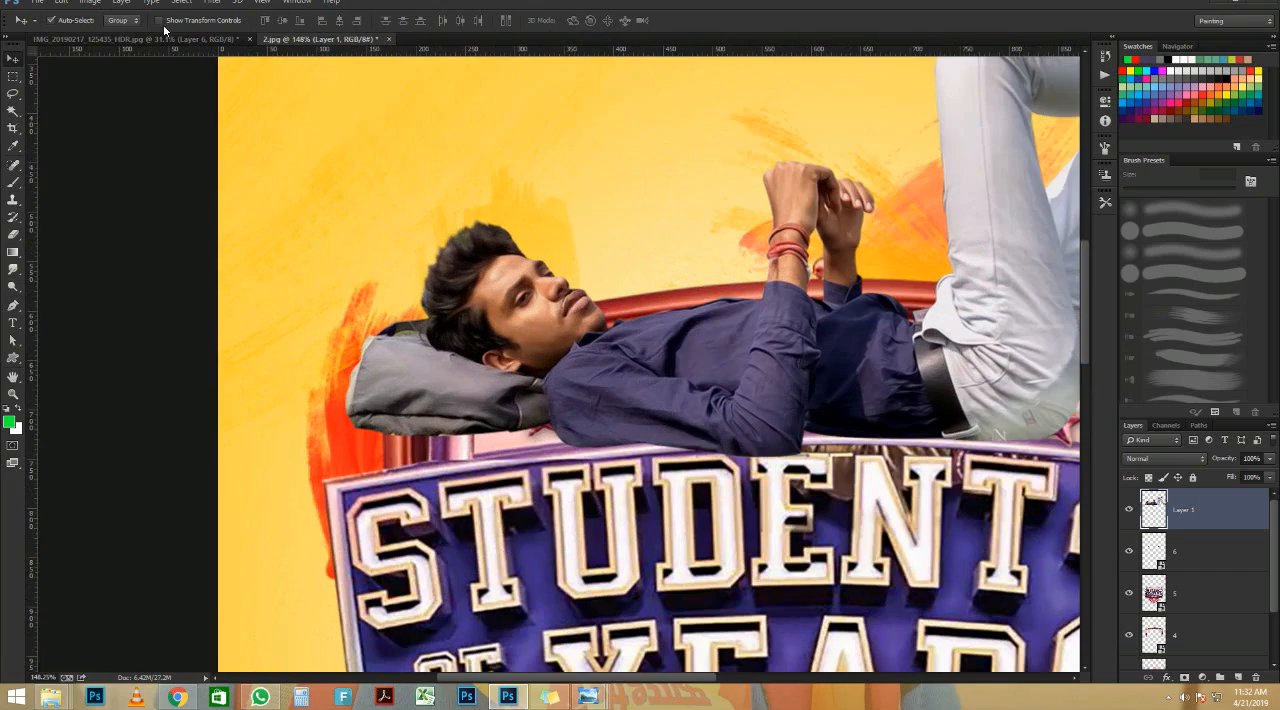
click(62, 3)
click(88, 234)
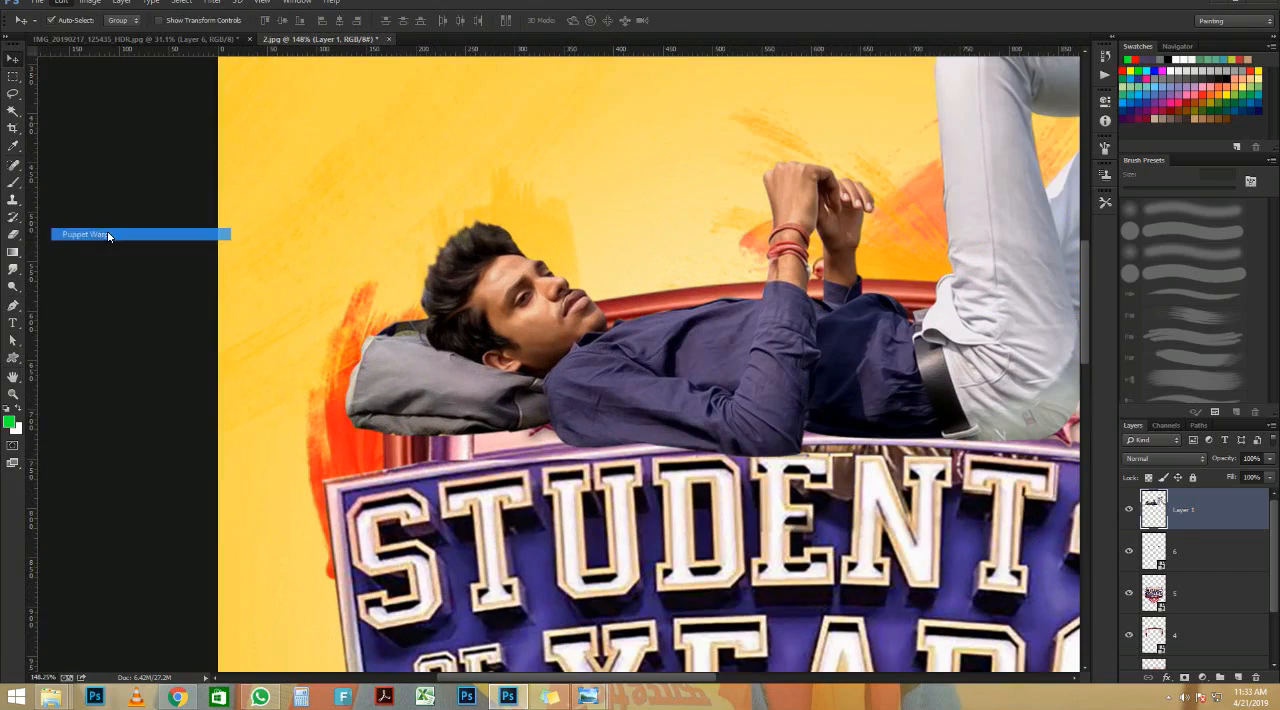
click(993, 356)
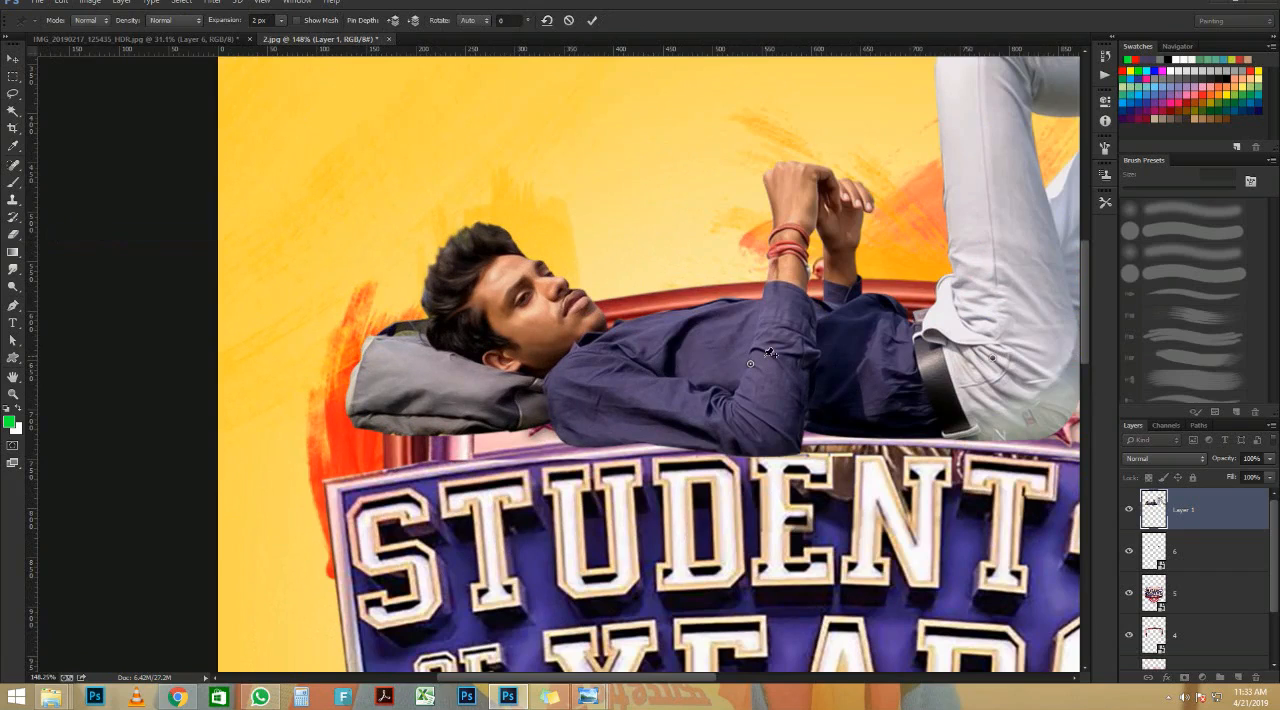
scroll(815, 358, down, 3)
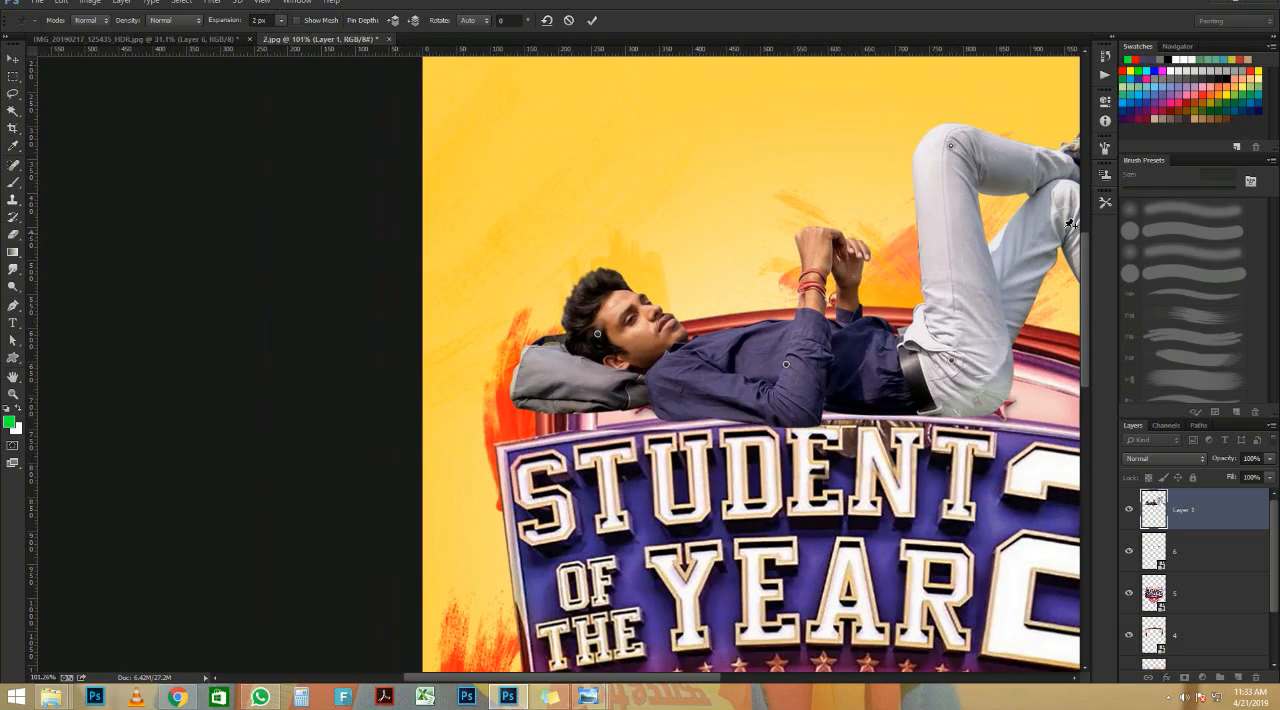
scroll(486, 329, up, 3)
drag(662, 340, 657, 366)
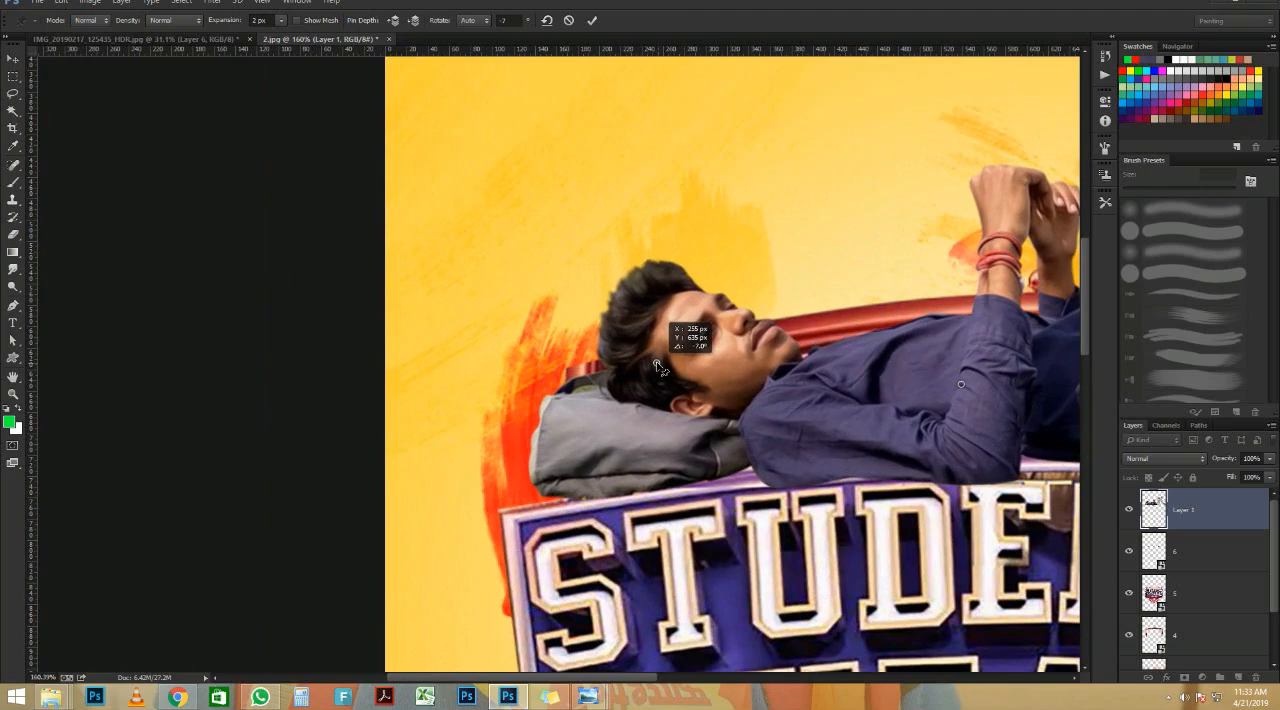
scroll(500, 352, down, 5)
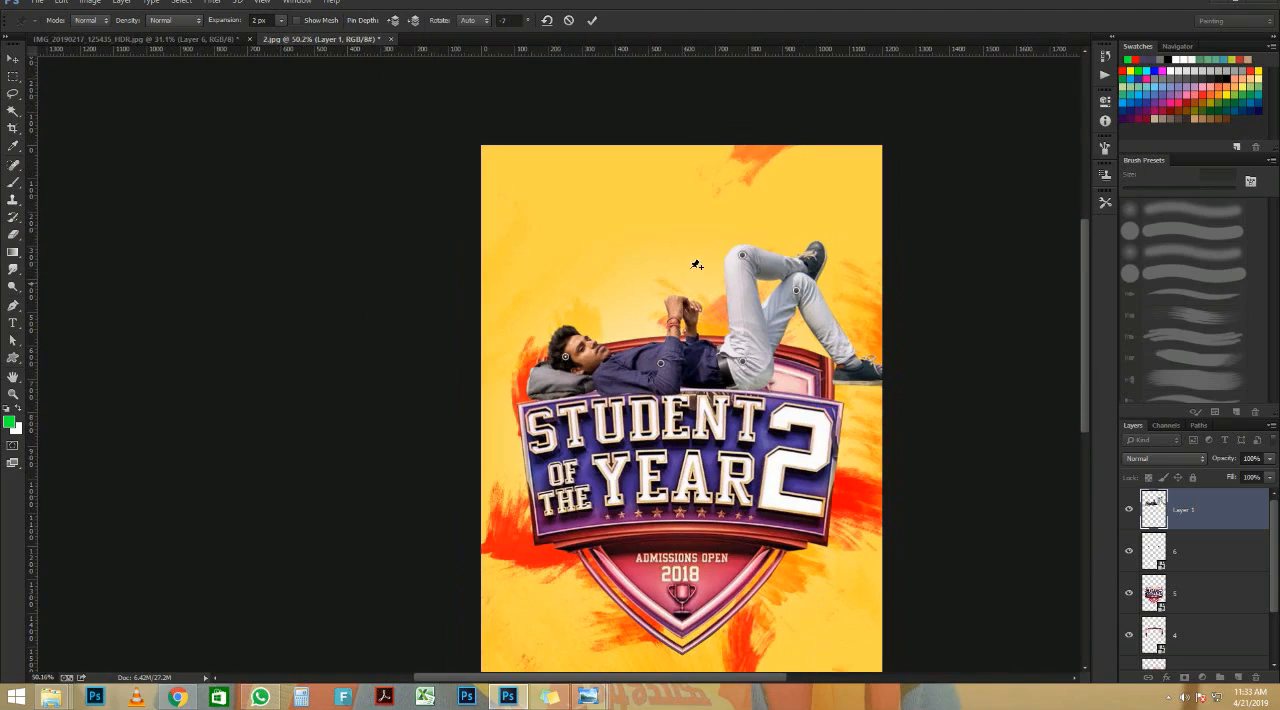
click(592, 20)
scroll(640, 250, down, 1)
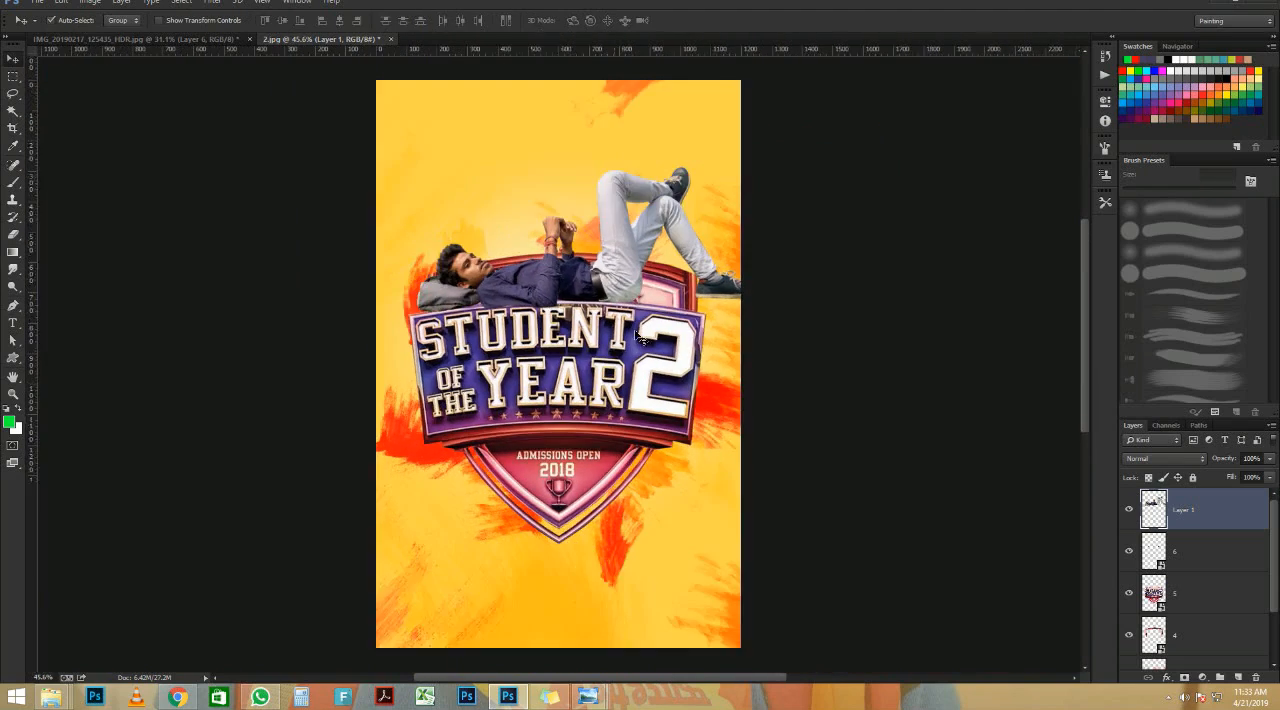
Step: Place image 8, the bag strap, from the Student of the years folder into the poster
scroll(640, 250, up, 2)
scroll(640, 250, up, 4)
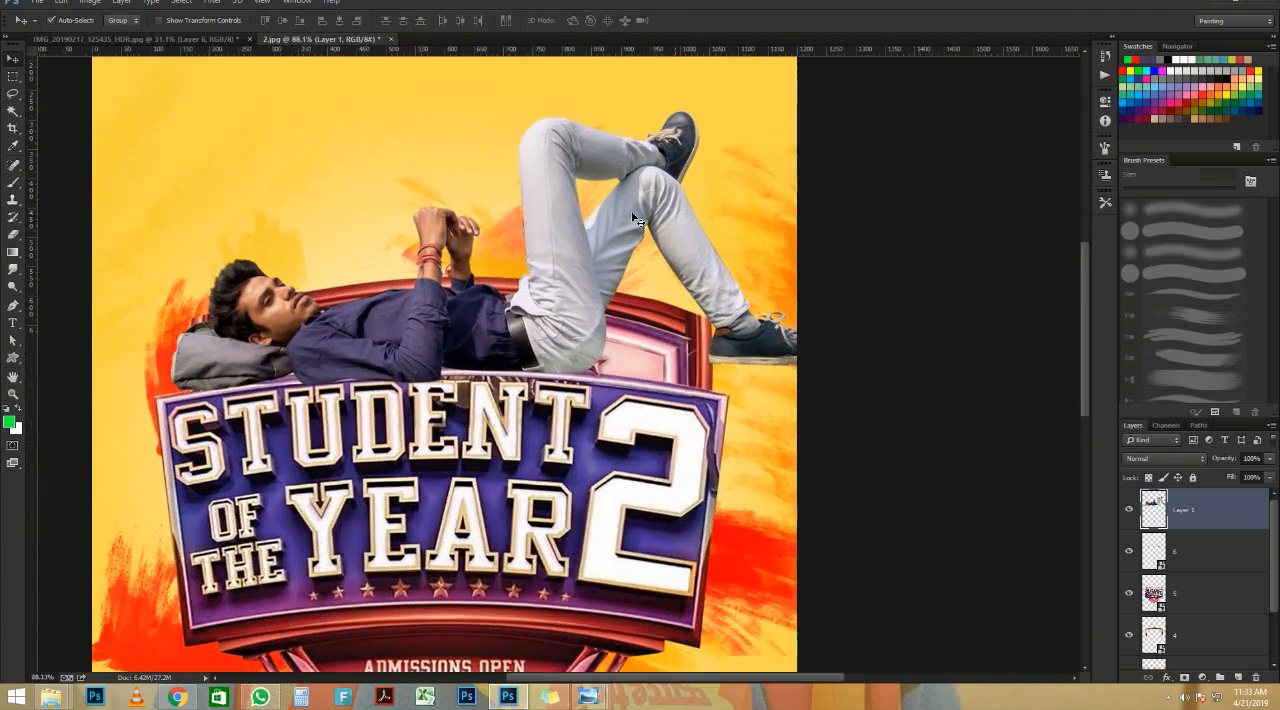
scroll(632, 260, down, 2)
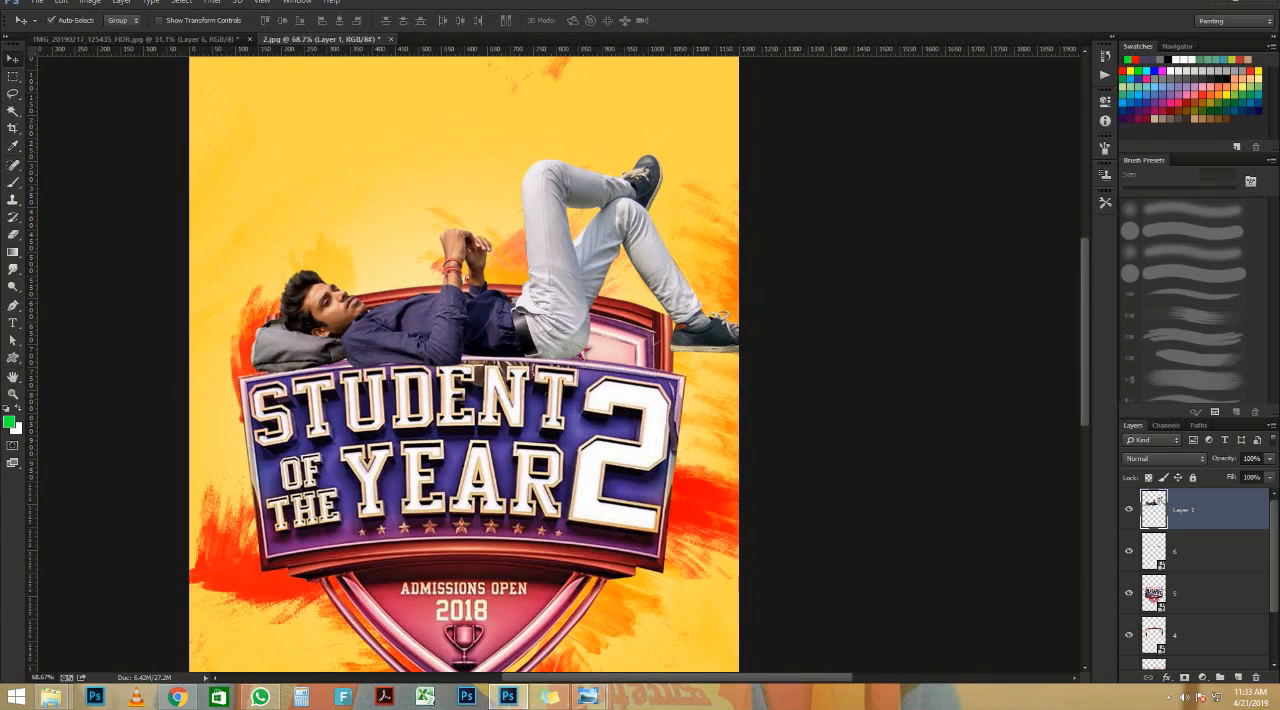
mouse_move(50, 697)
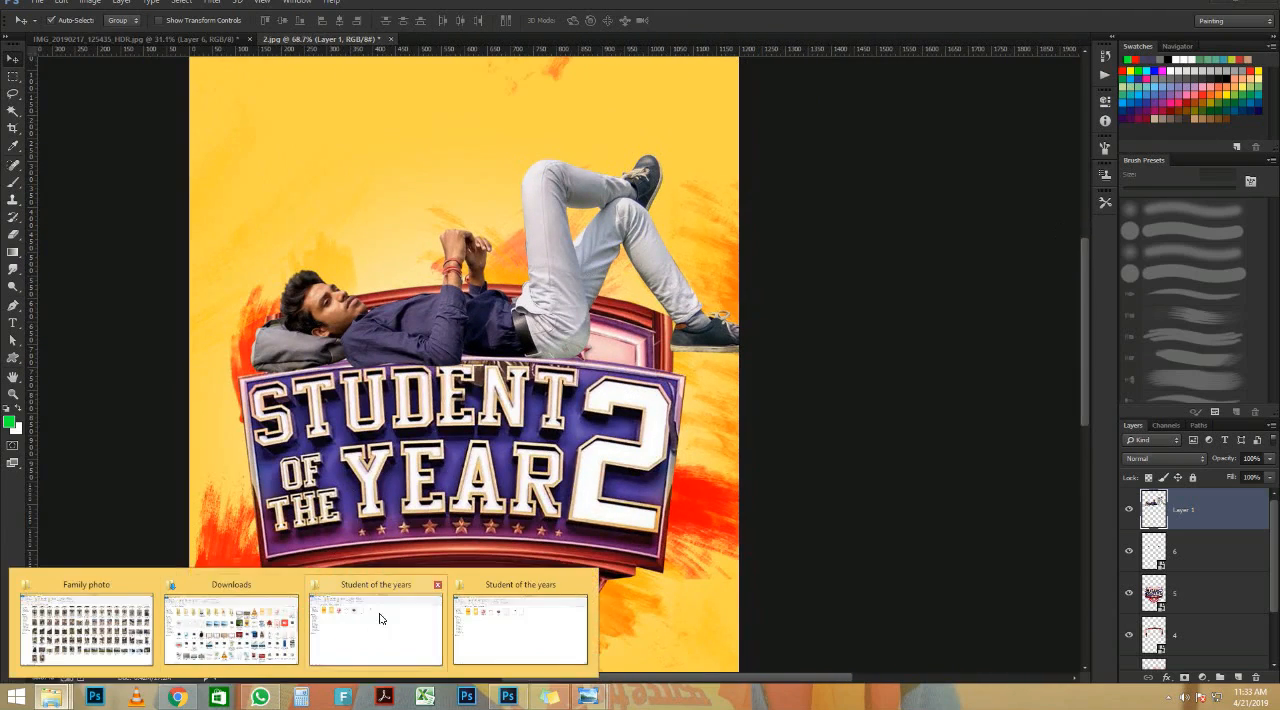
mouse_move(509, 629)
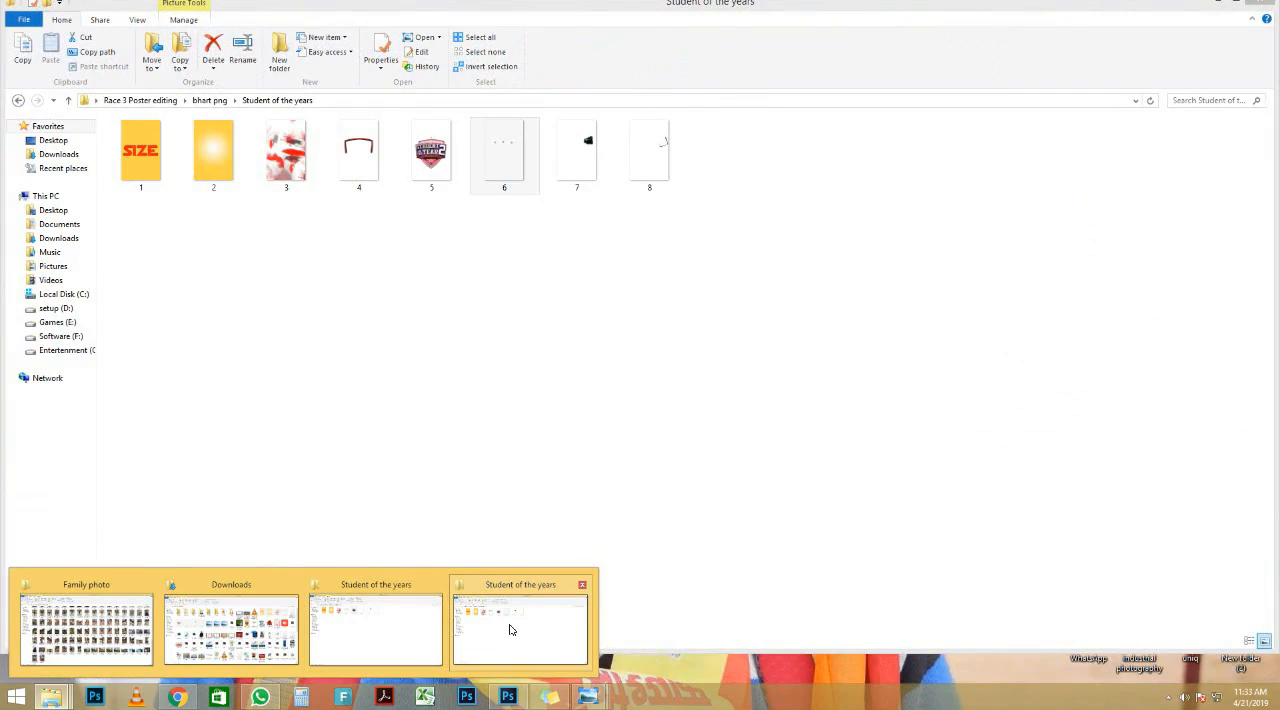
click(509, 629)
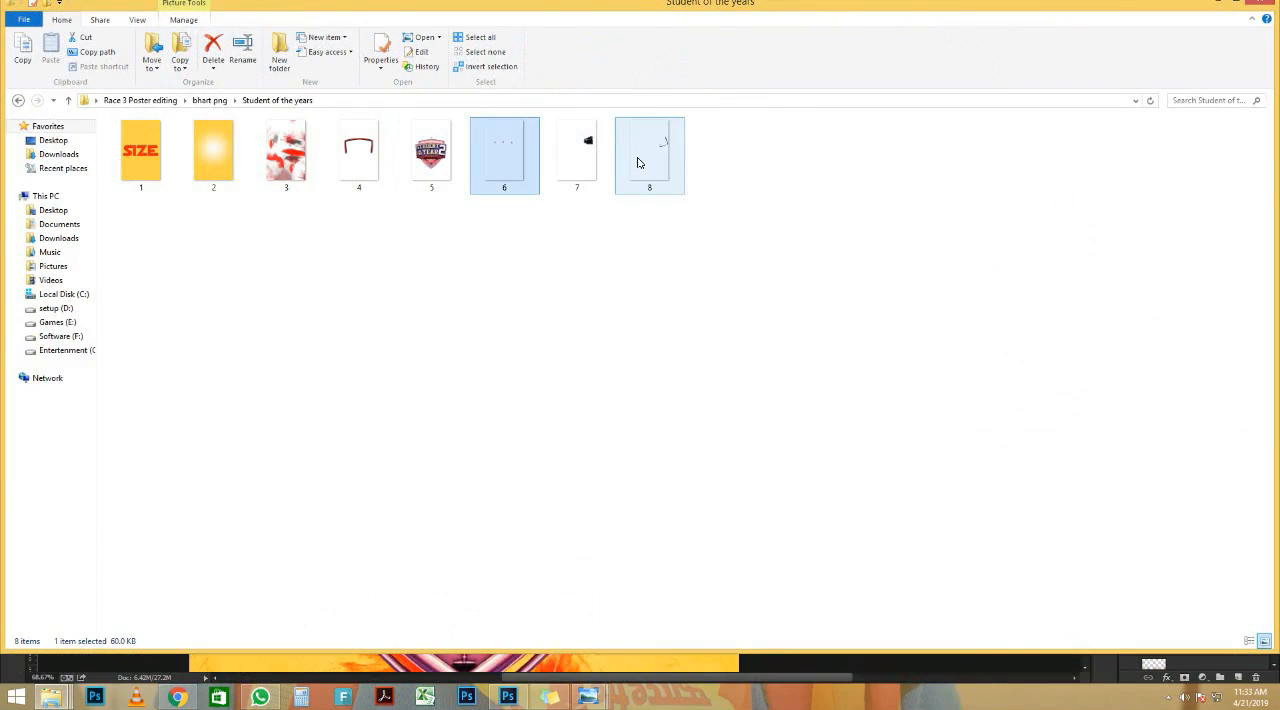
drag(660, 148, 427, 462)
Step: Scale the strap image to about 67%, rotate it about 70°, and fit it around the grey bag under the man's head
drag(285, 352, 285, 352)
drag(432, 370, 1, 498)
drag(551, 375, 93, 525)
drag(360, 464, 578, 96)
drag(490, 581, 292, 304)
drag(345, 171, 396, 402)
drag(552, 509, 606, 165)
drag(438, 289, 300, 336)
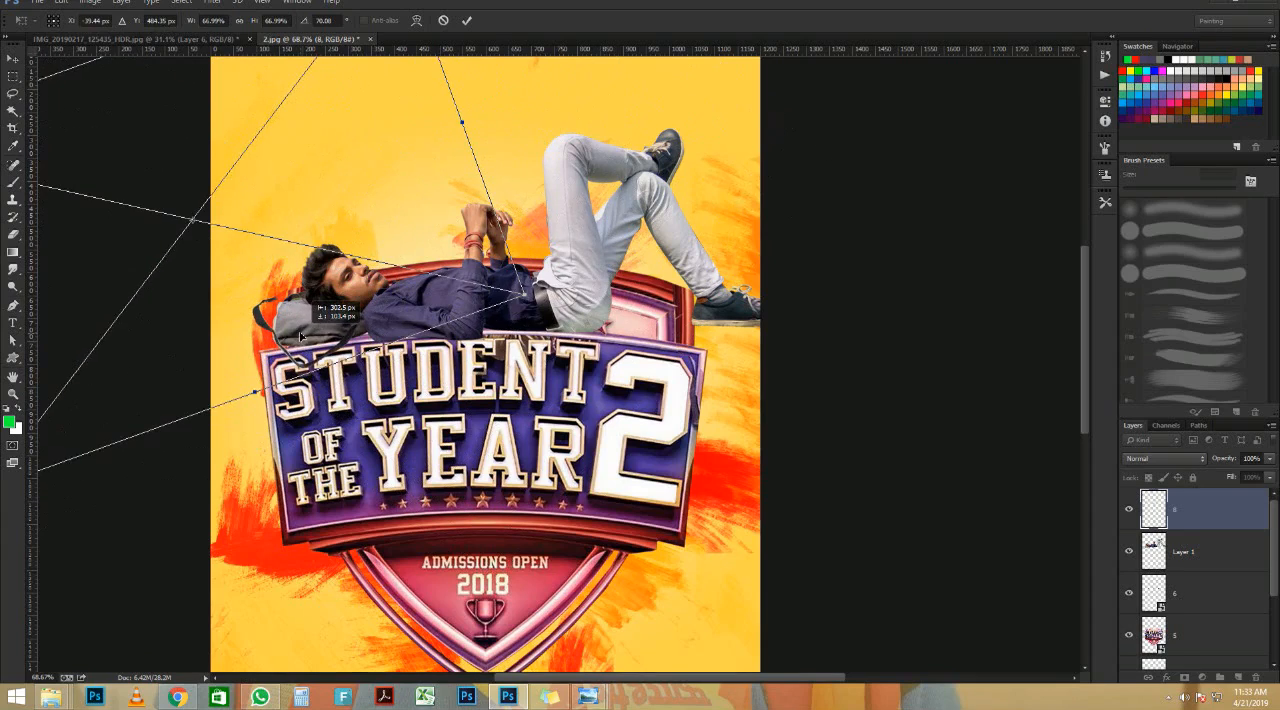
key(Return)
scroll(484, 370, down, 1)
scroll(484, 370, down, 2)
scroll(490, 278, up, 2)
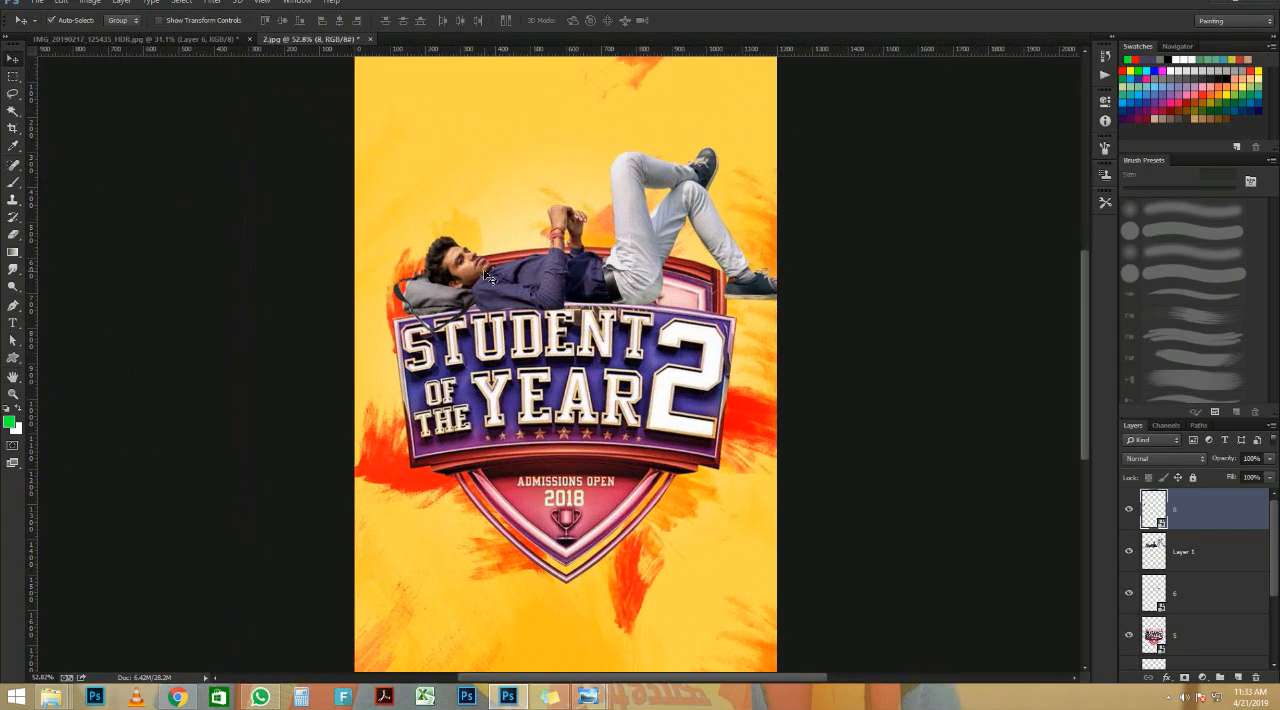
scroll(490, 278, down, 1)
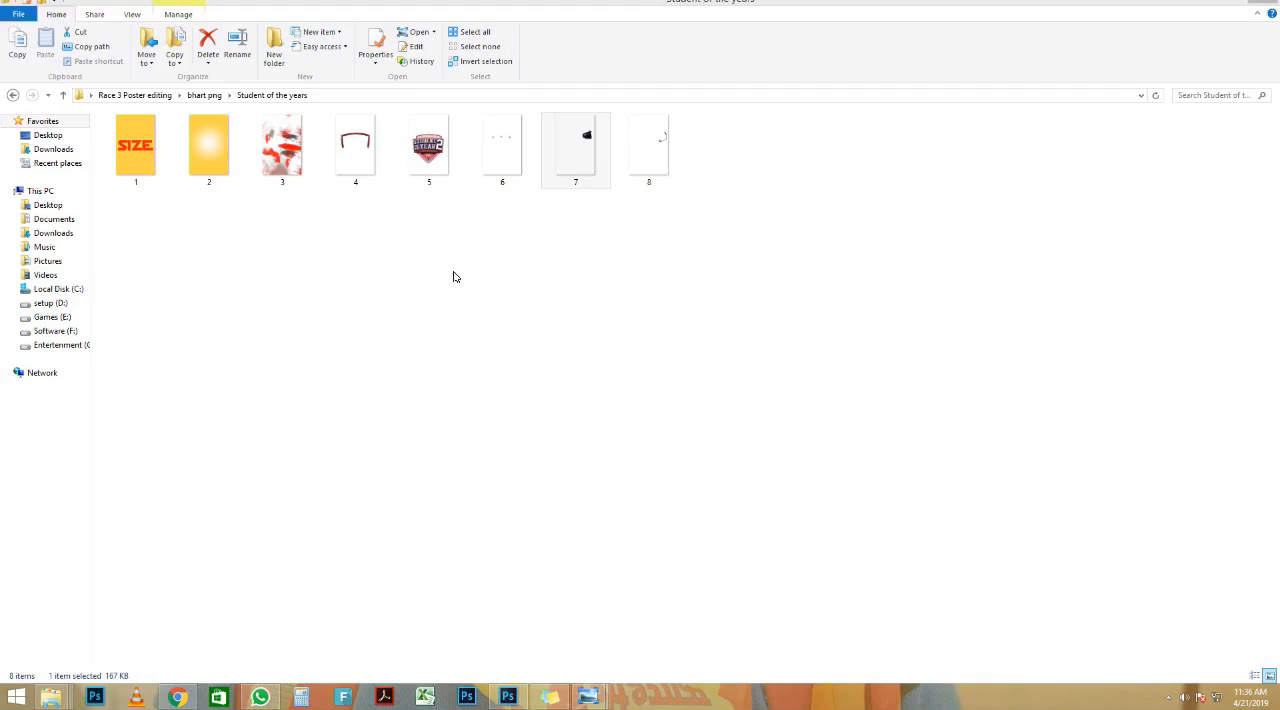
click(309, 208)
click(12, 96)
click(12, 96)
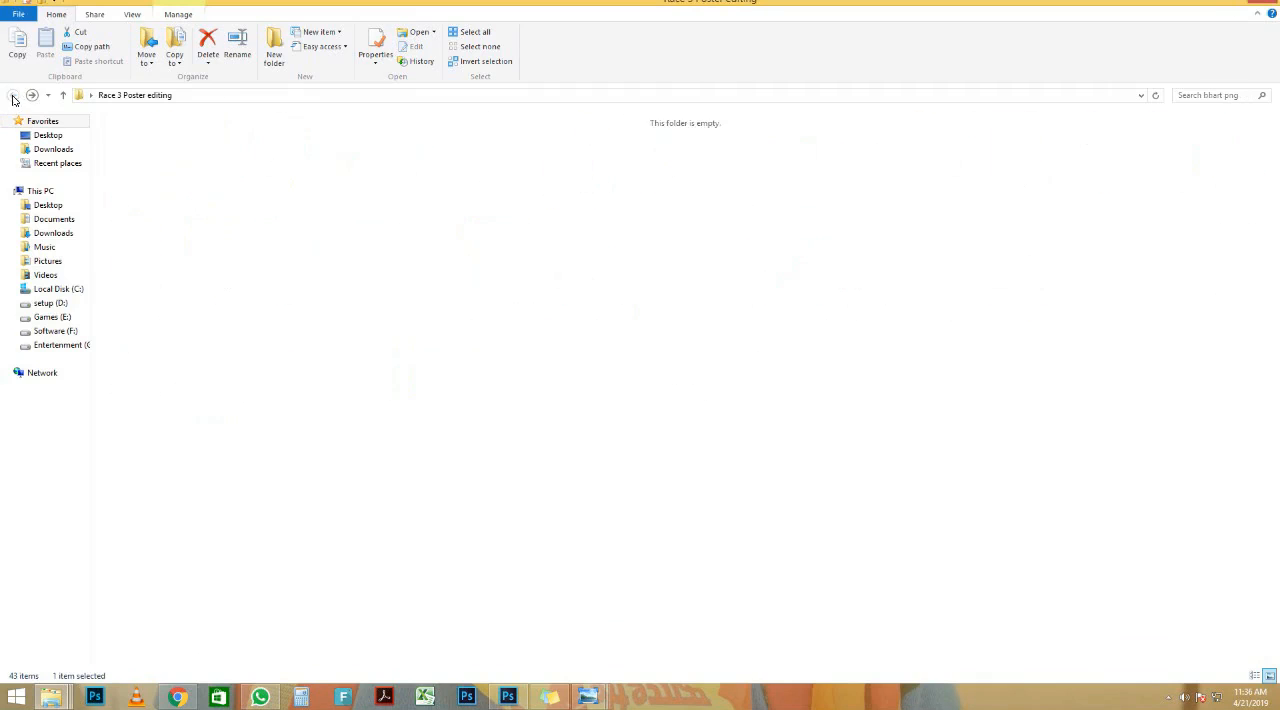
click(32, 95)
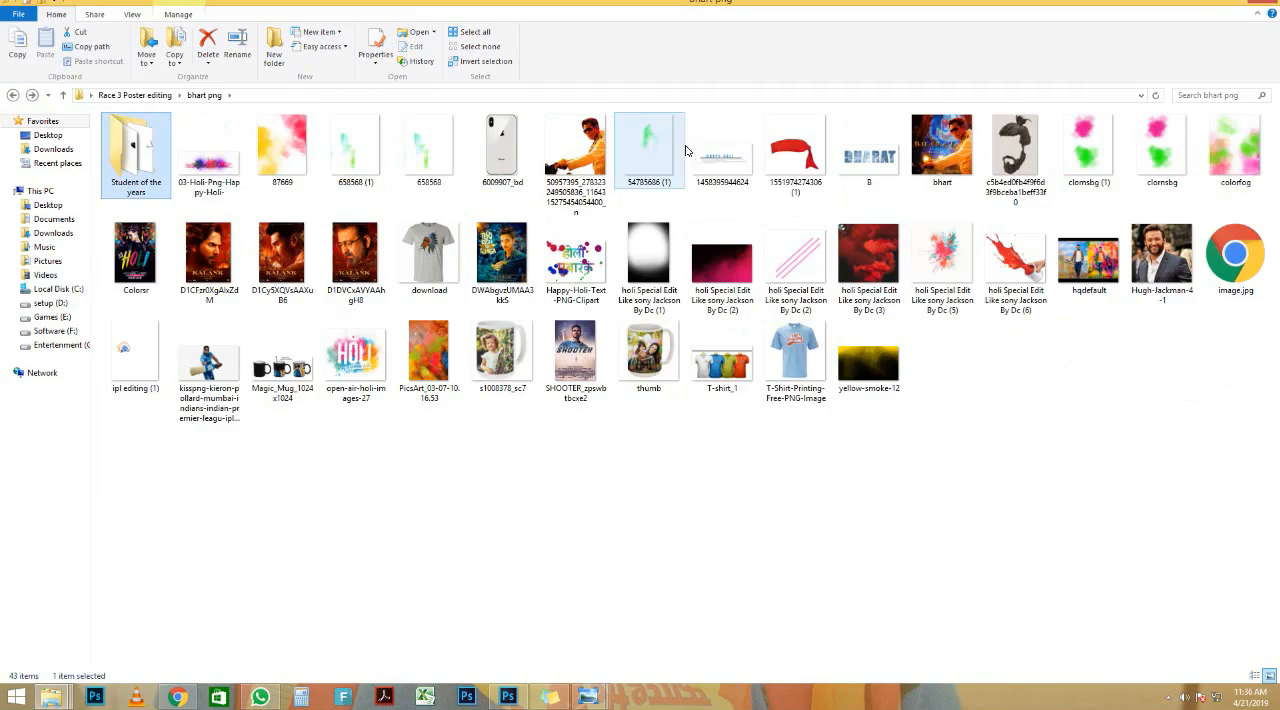
double_click(718, 150)
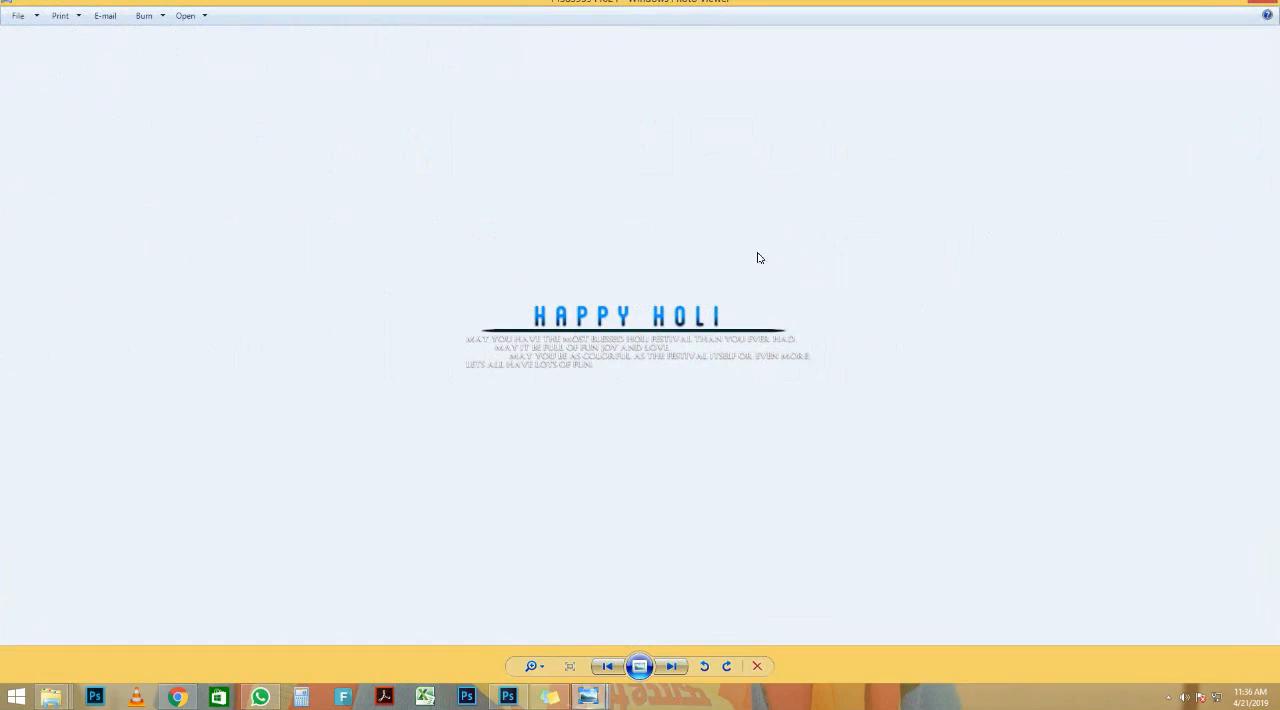
click(1266, 8)
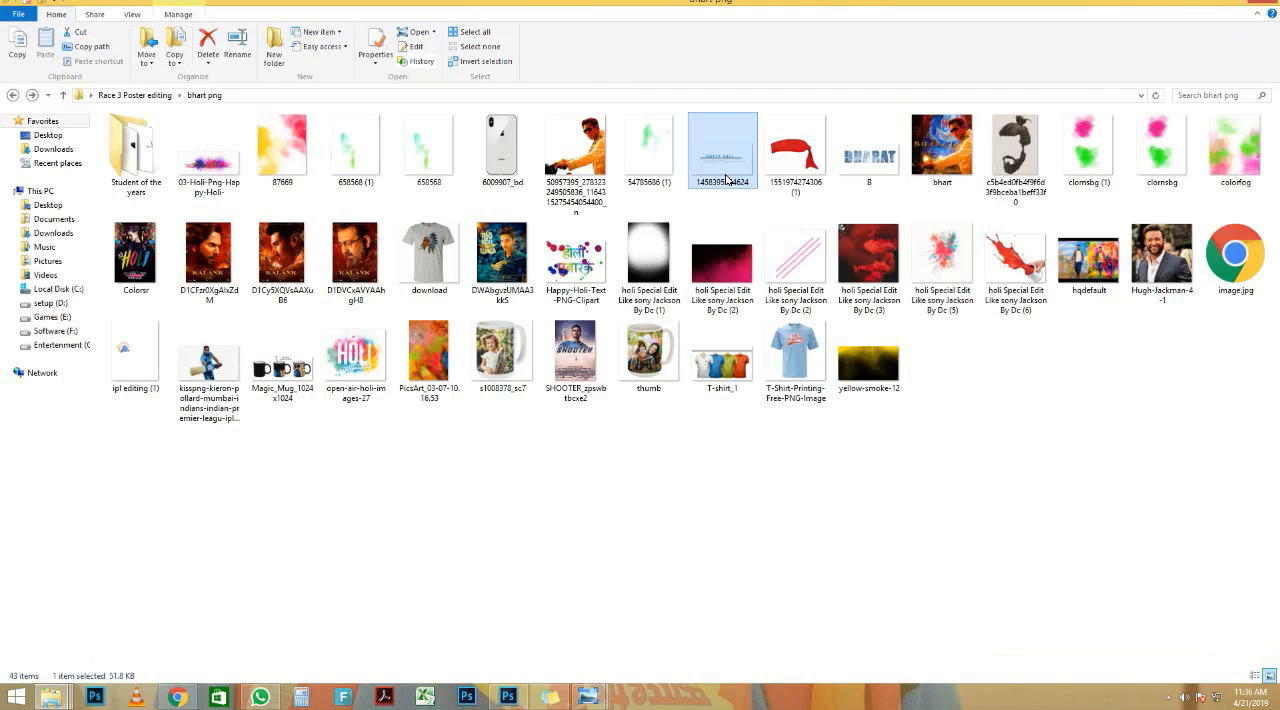
drag(729, 176, 534, 412)
key(Return)
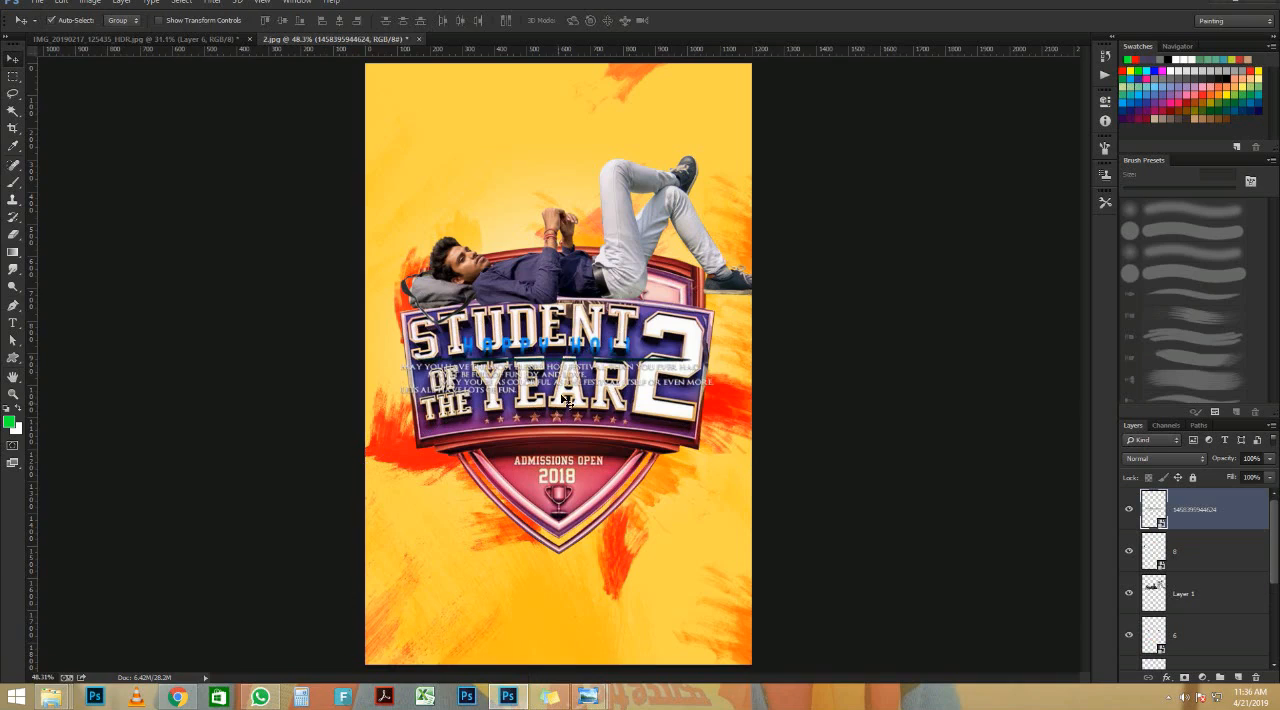
Step: Select the blue HAPPY HOLI heading with a rectangular marquee, rasterize the greeting layer, and delete the heading from it
scroll(578, 376, up, 1)
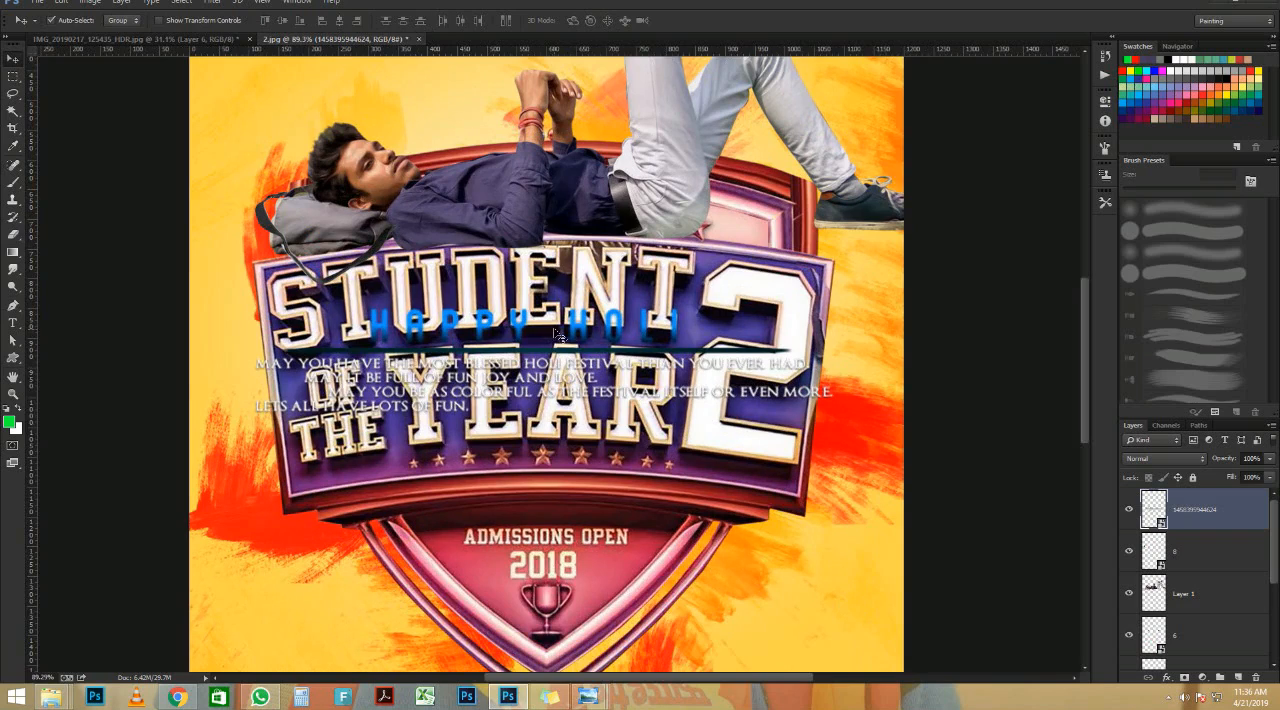
click(13, 76)
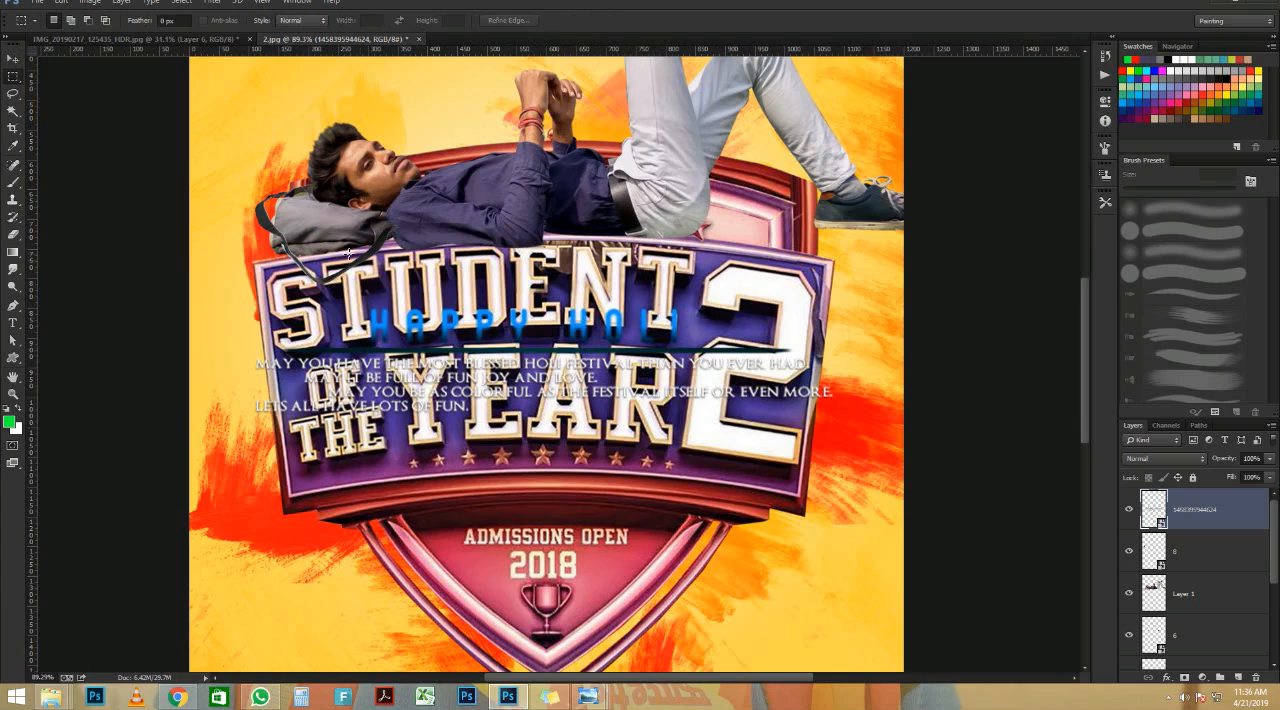
drag(349, 252, 742, 342)
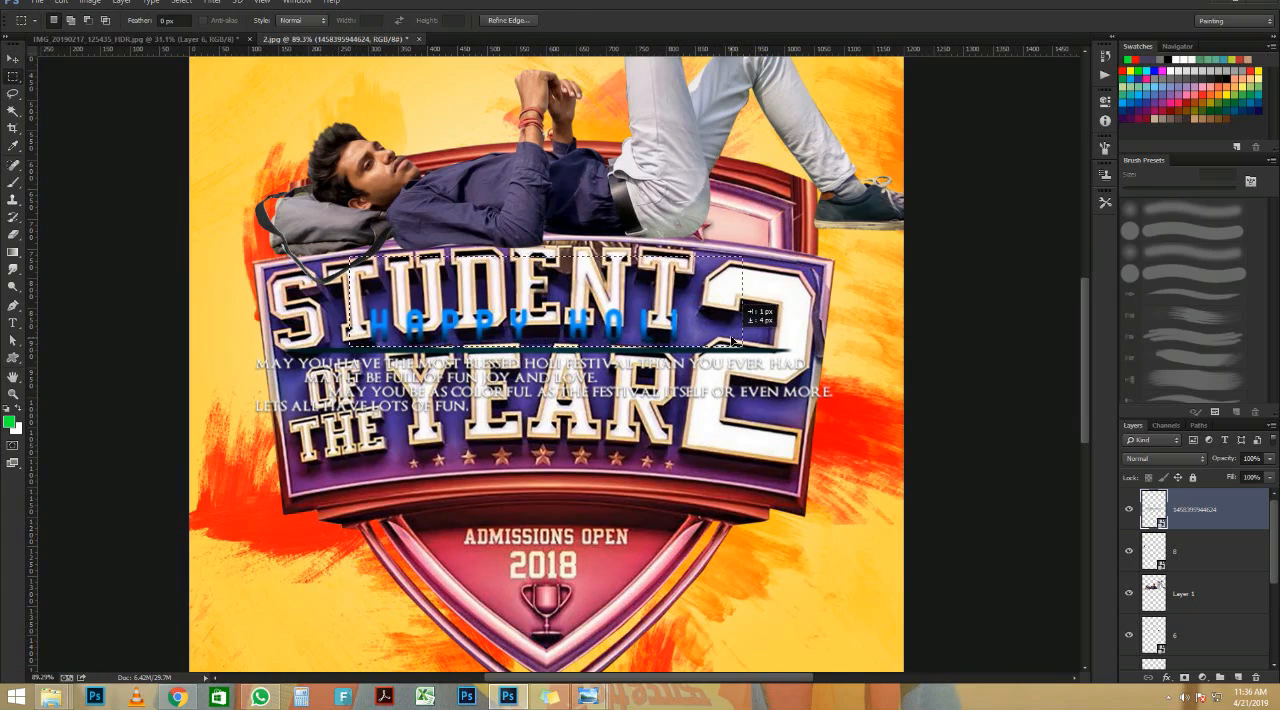
key(Delete)
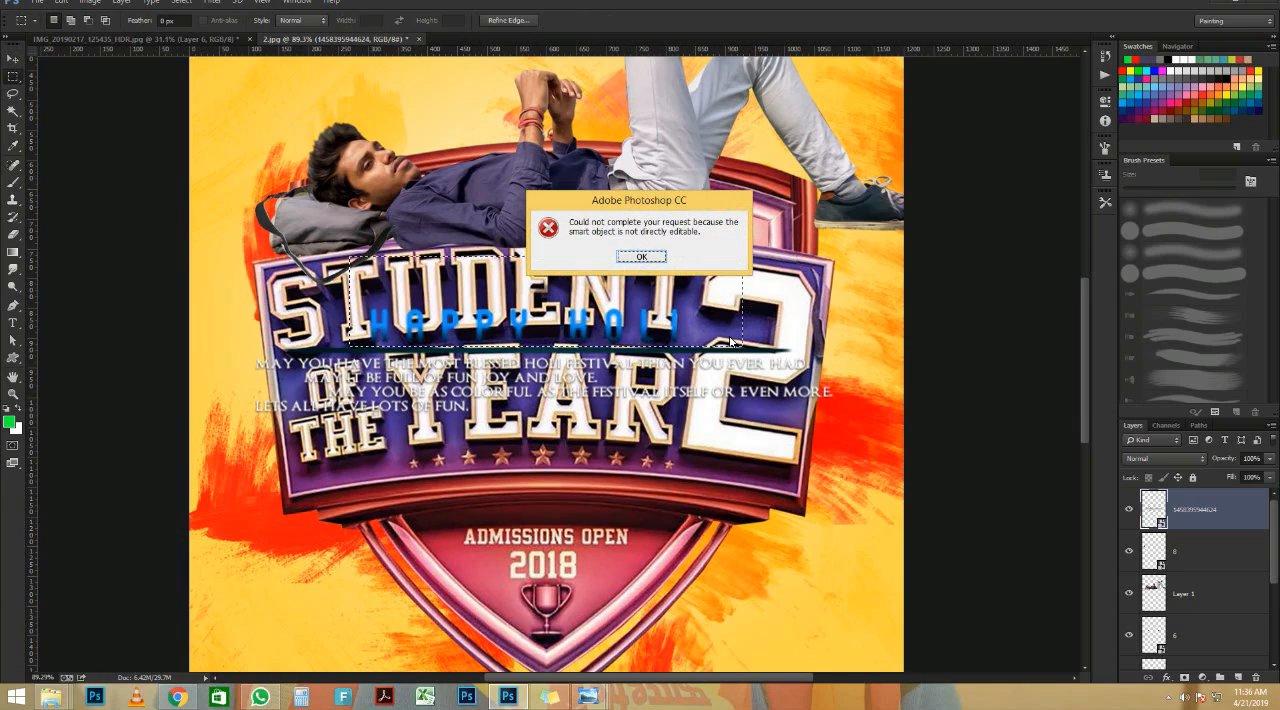
click(636, 256)
right_click(1260, 521)
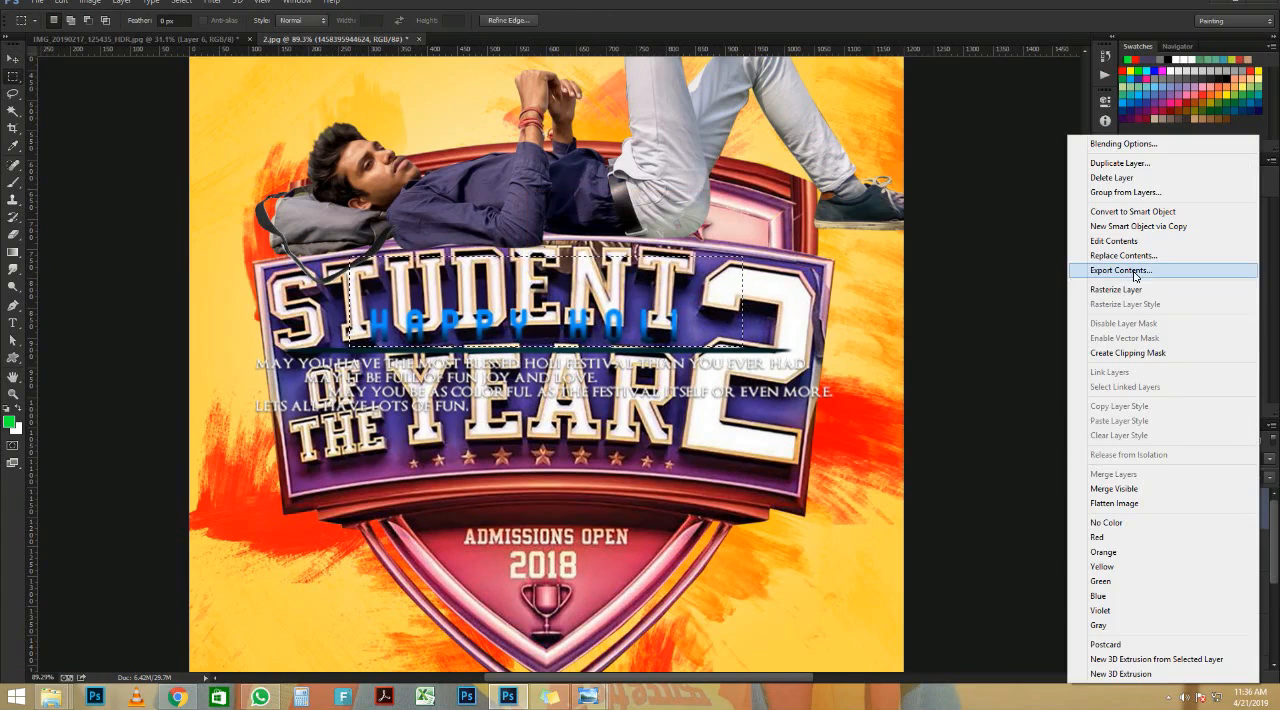
click(1098, 289)
click(516, 328)
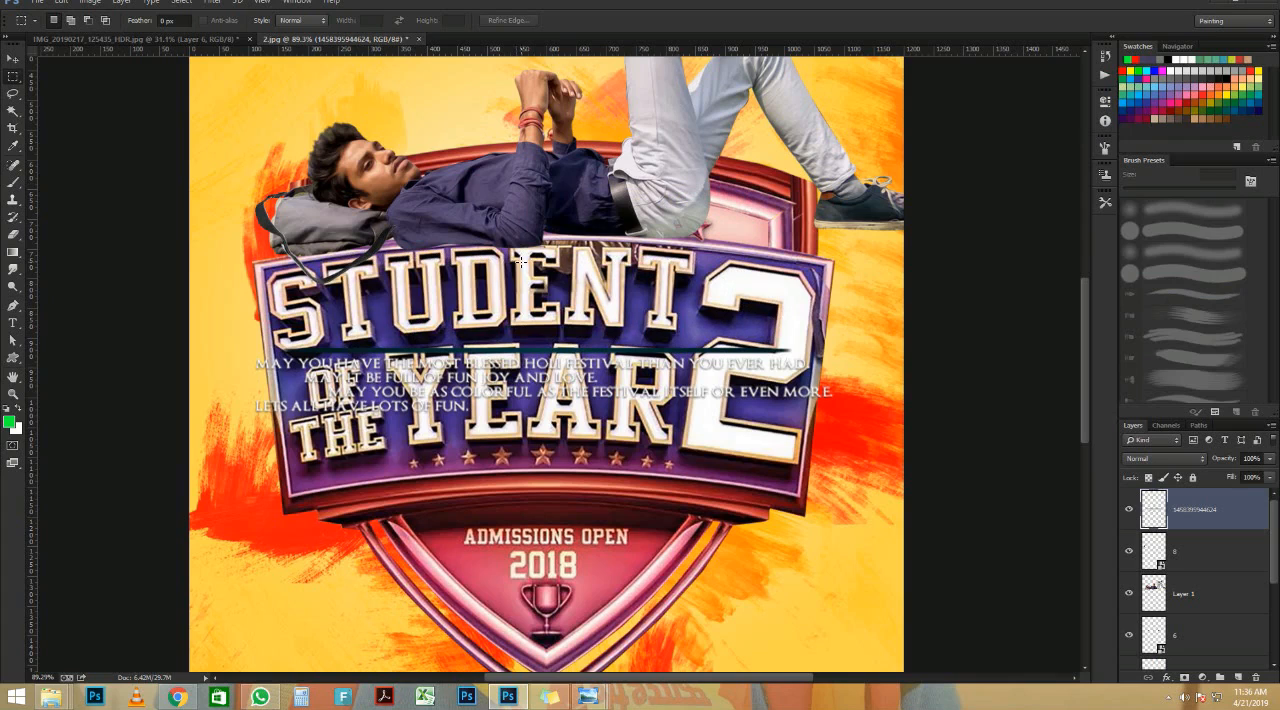
Step: Try to move the remaining greeting text down over the lower part of the badge, and undo the move
scroll(333, 303, down, 2)
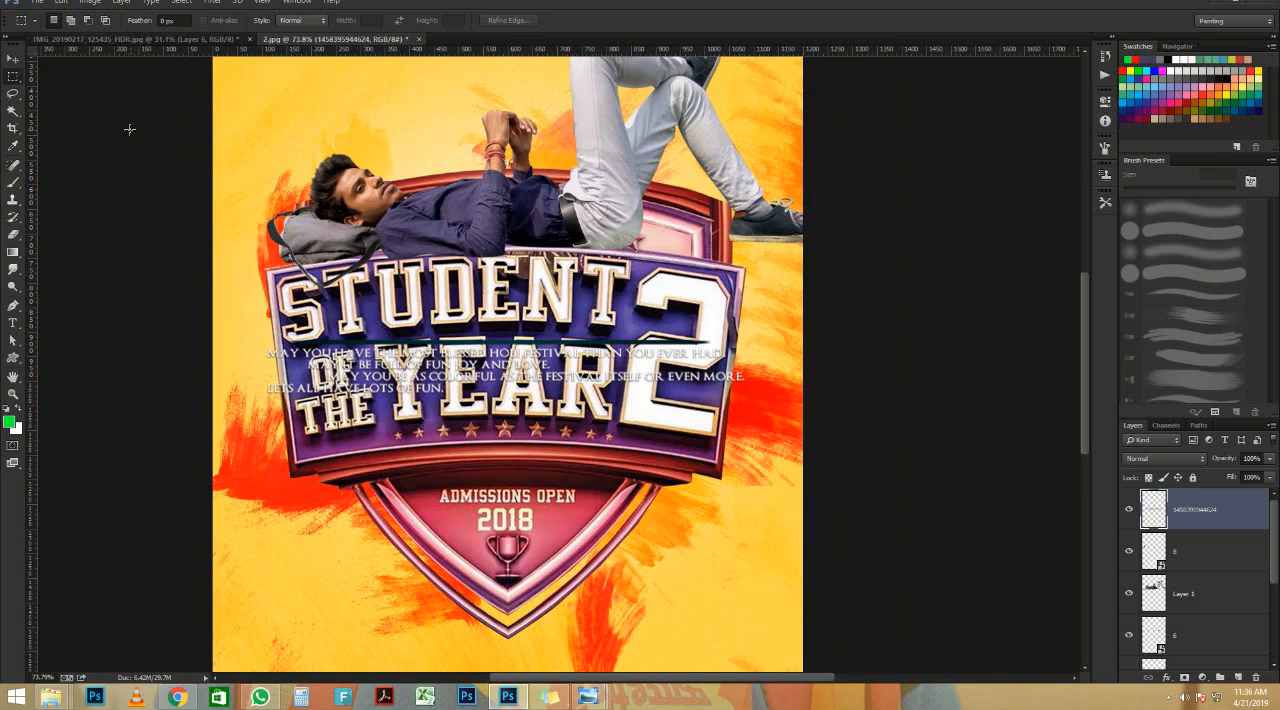
click(13, 58)
scroll(517, 375, down, 3)
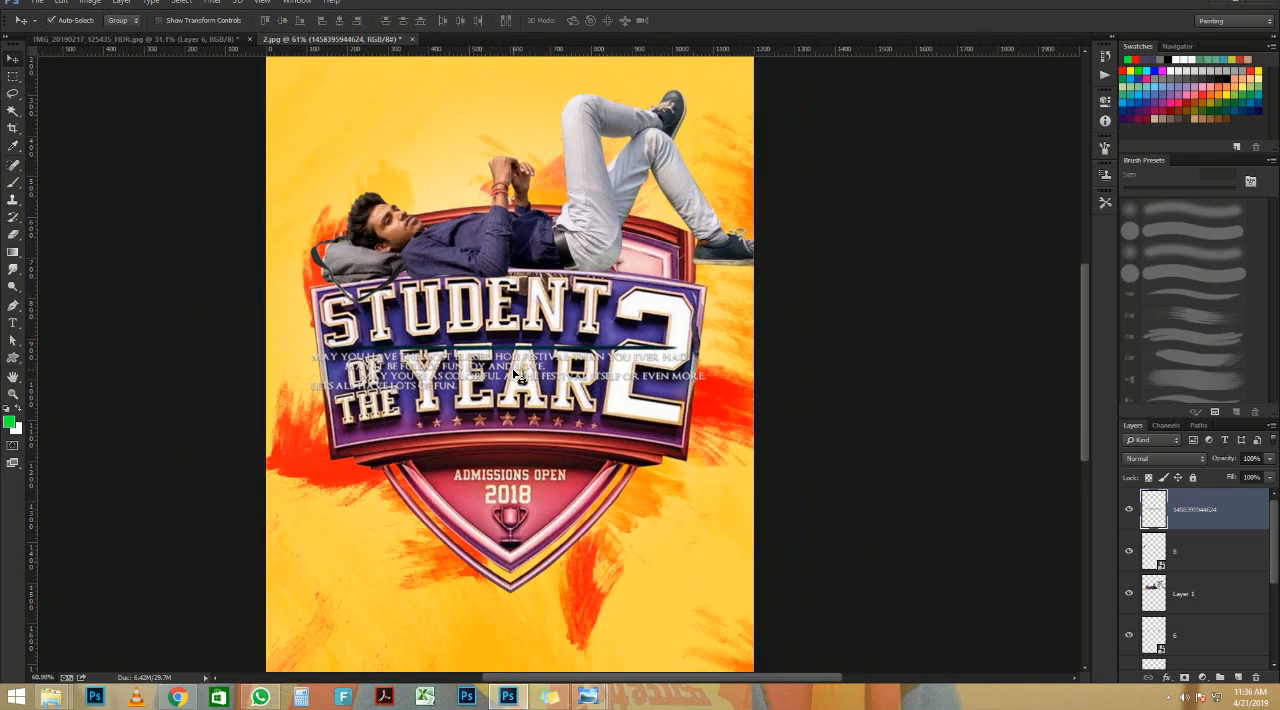
scroll(521, 370, down, 1)
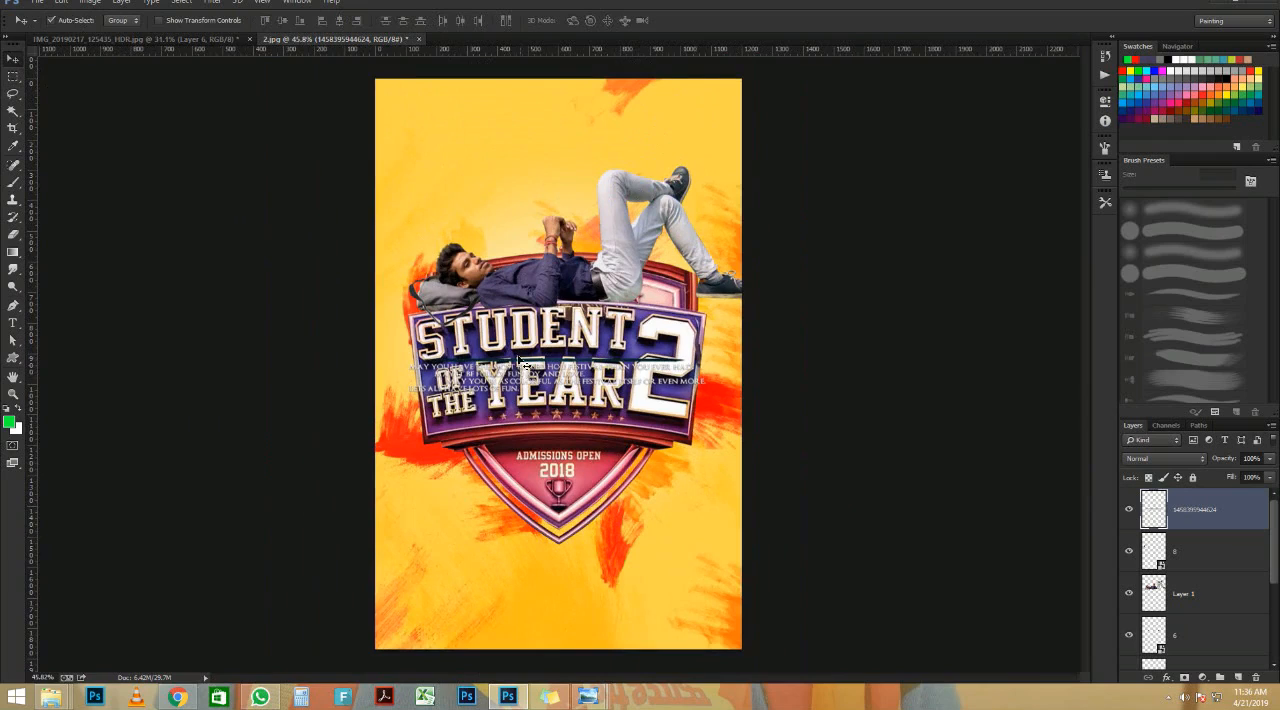
drag(521, 368, 533, 512)
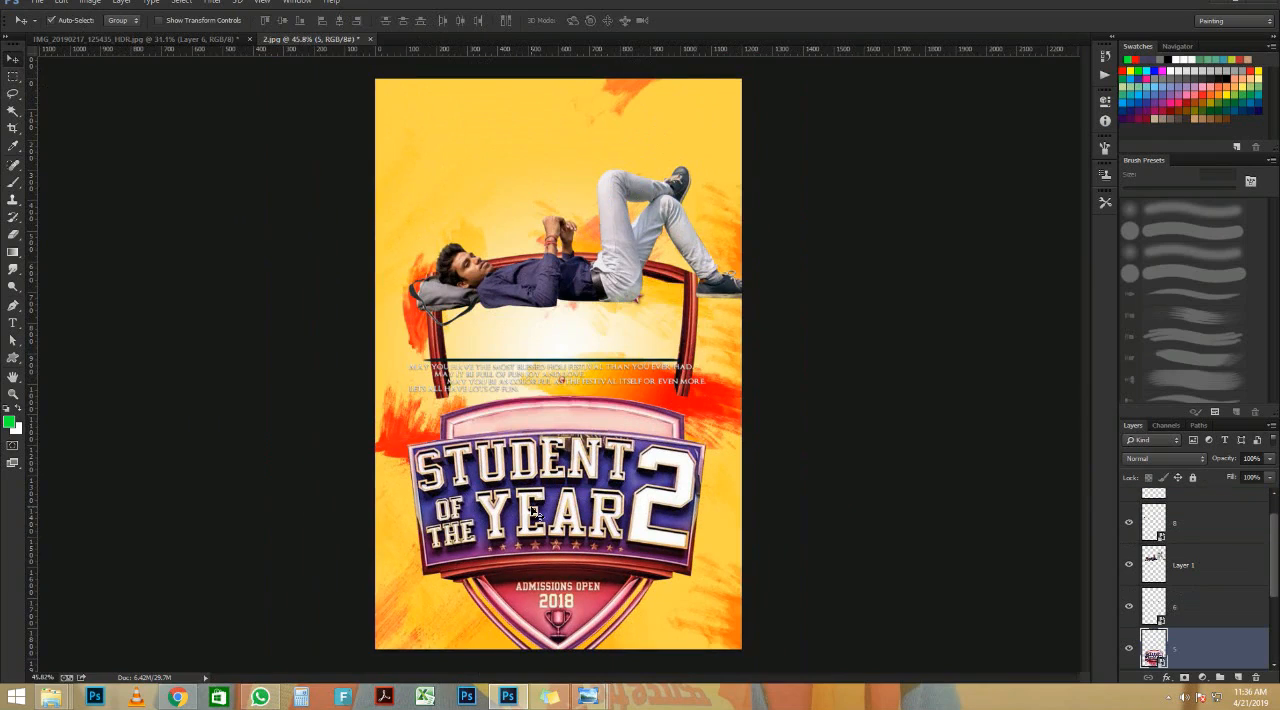
key(ctrl+z)
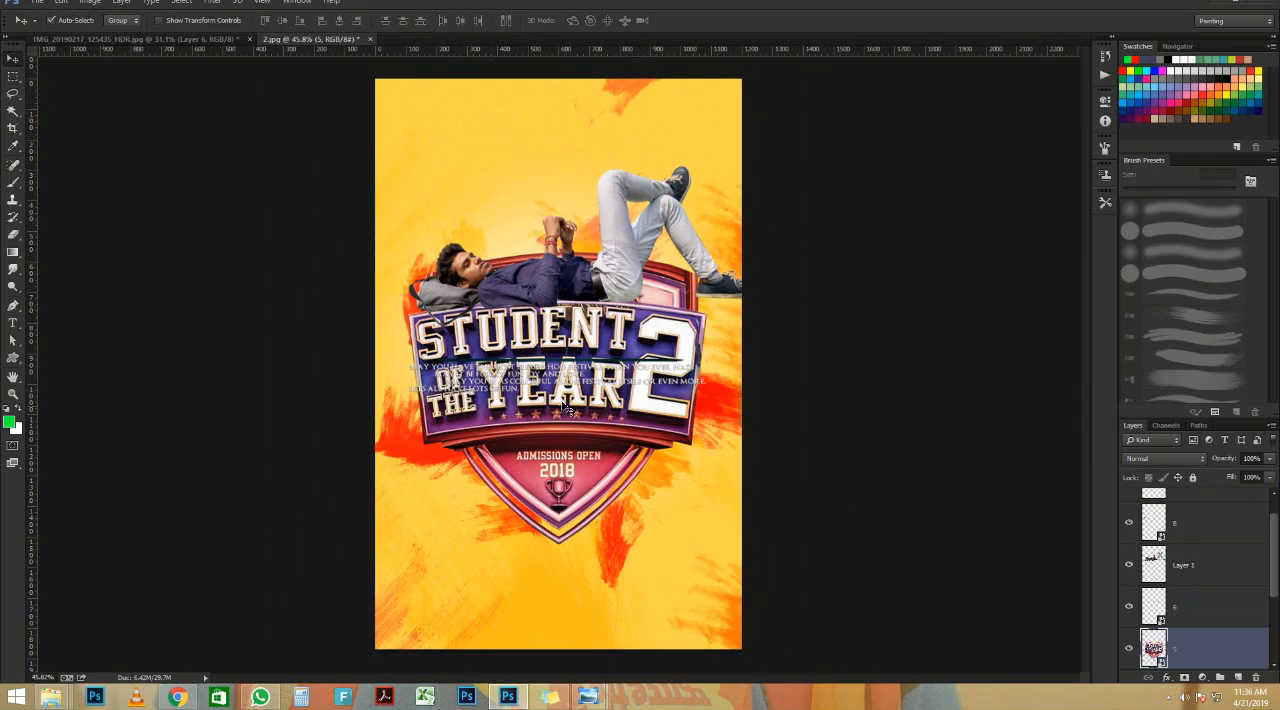
Step: Move the greeting text to the bottom edge of the poster and enlarge it to nearly the poster's full width
drag(557, 388, 552, 636)
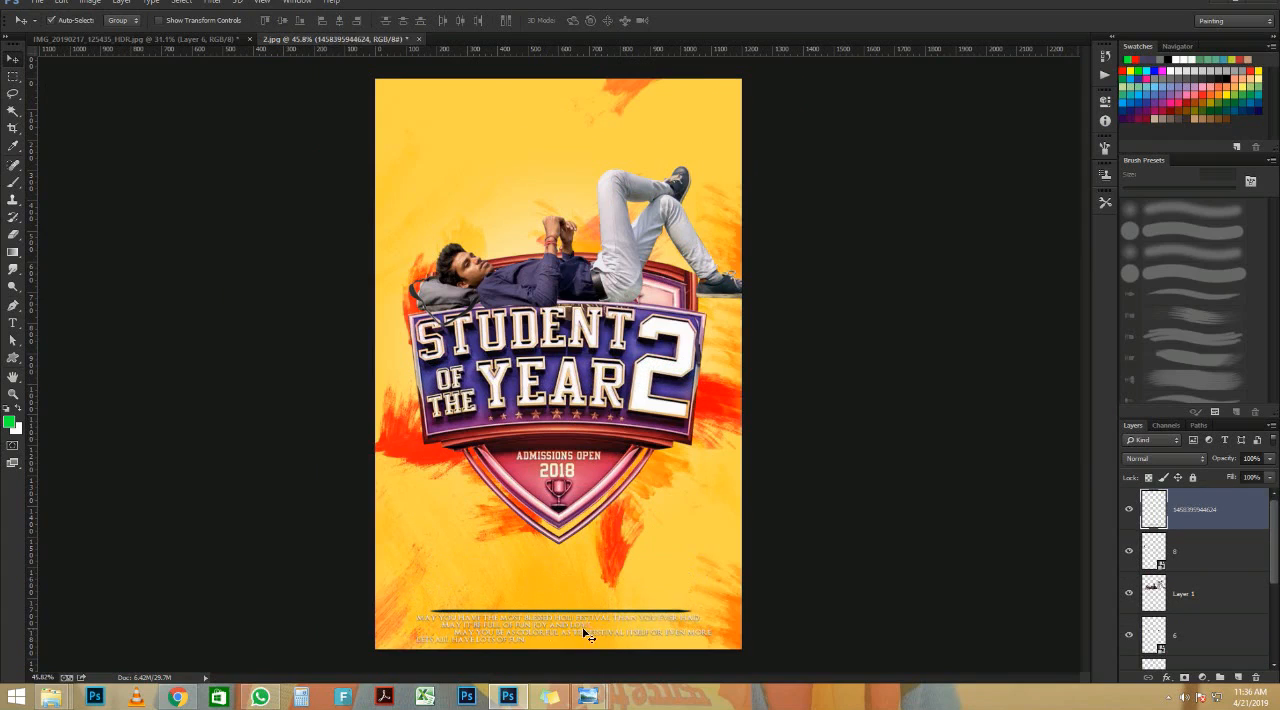
scroll(578, 634, up, 6)
scroll(590, 634, down, 4)
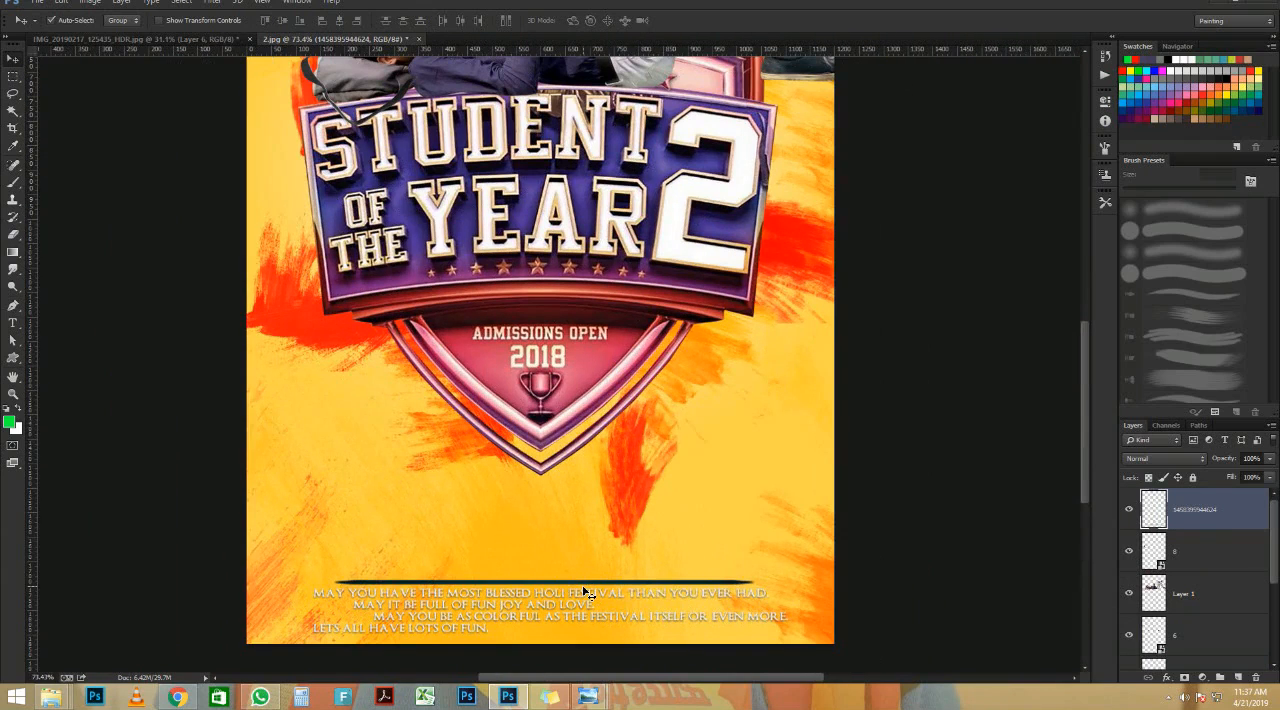
key(ctrl+t)
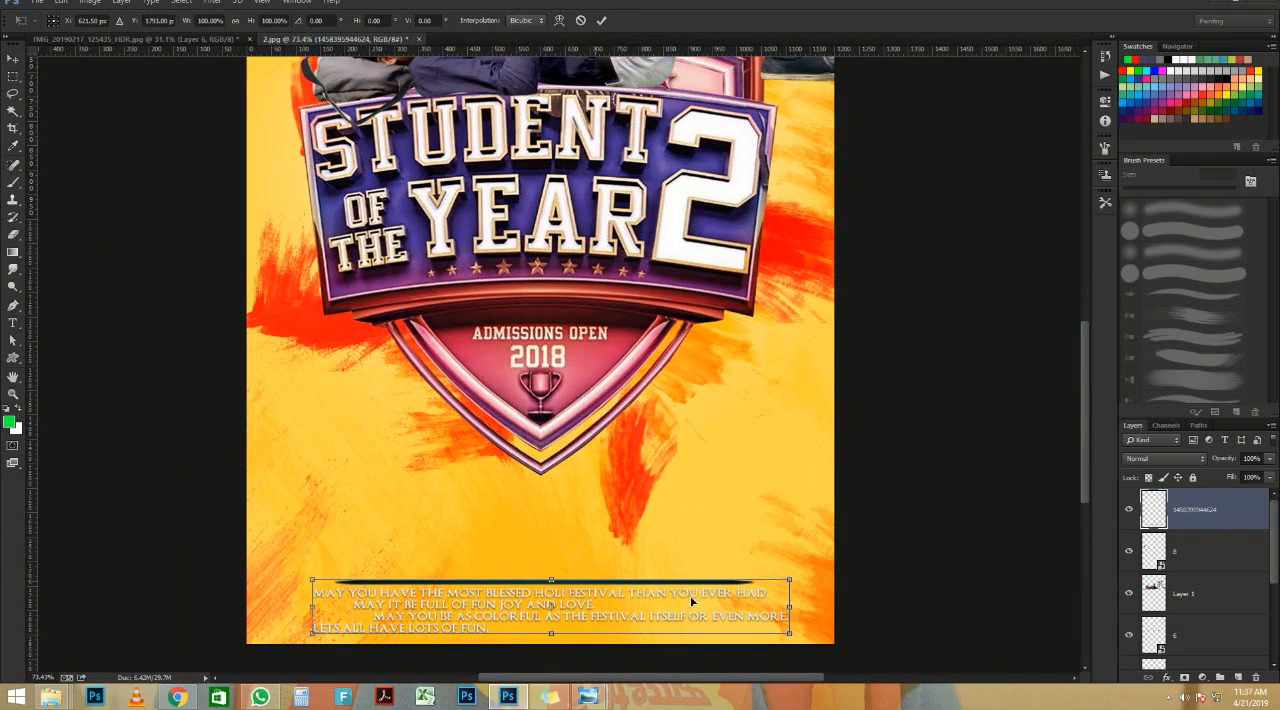
drag(789, 581, 834, 564)
drag(724, 626, 698, 626)
key(Return)
scroll(657, 597, up, 7)
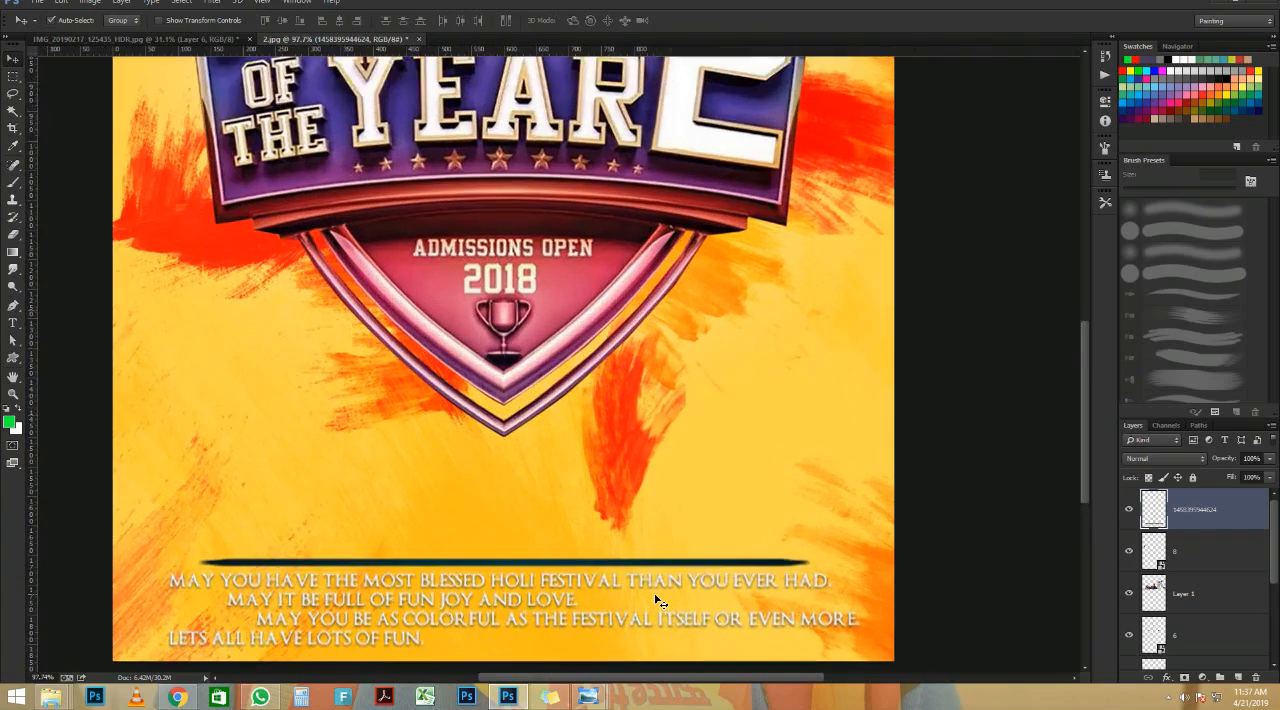
scroll(657, 597, down, 5)
scroll(657, 597, down, 4)
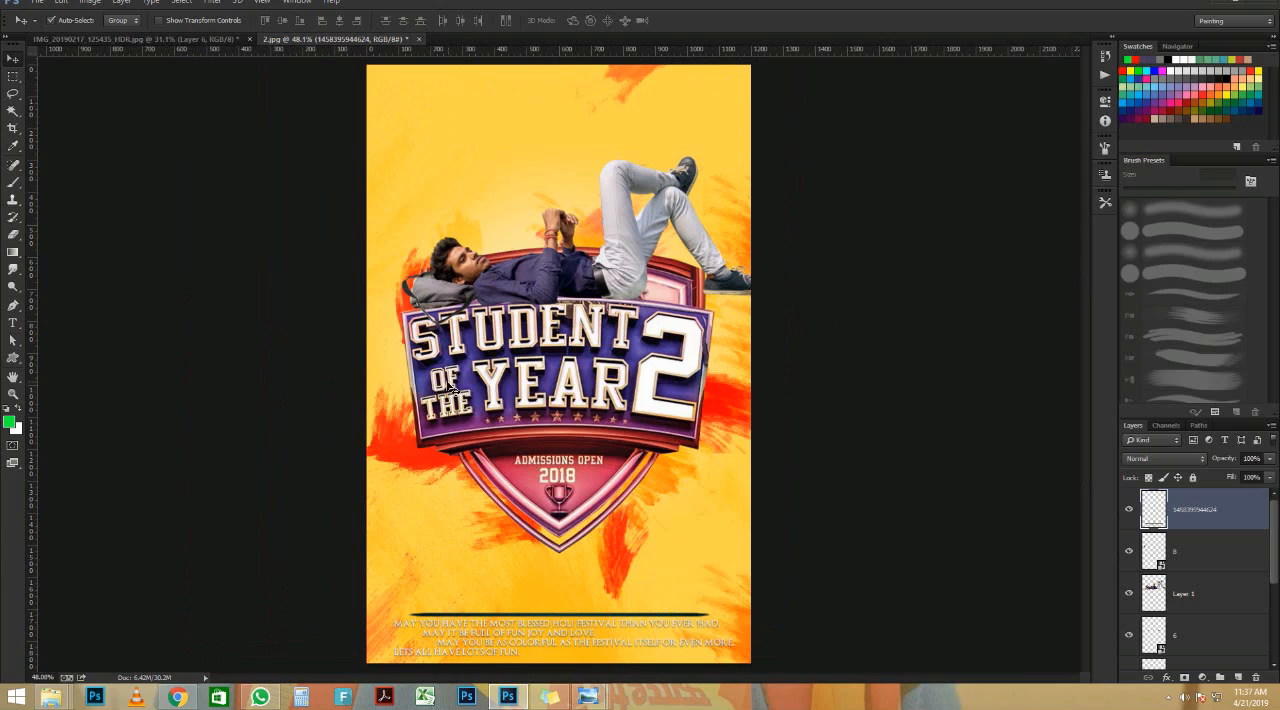
Step: Crop a thin strip off the top of the poster canvas
key(c)
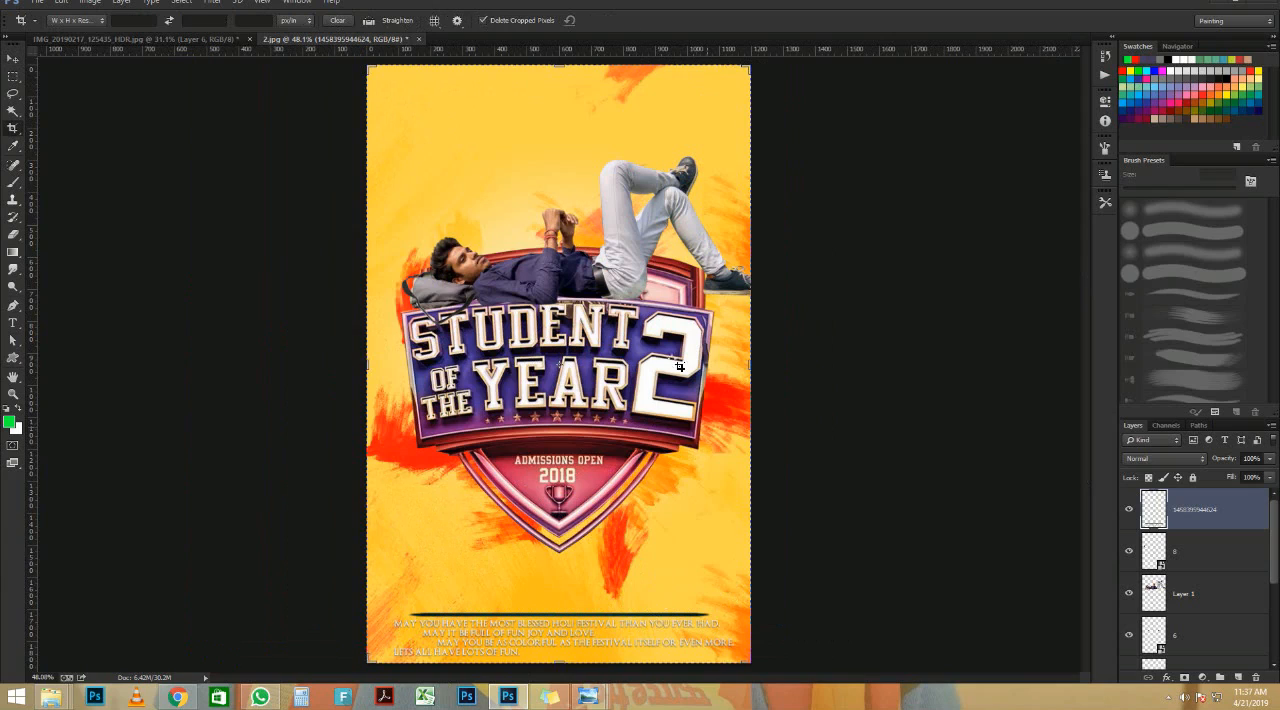
drag(561, 67, 561, 84)
key(Return)
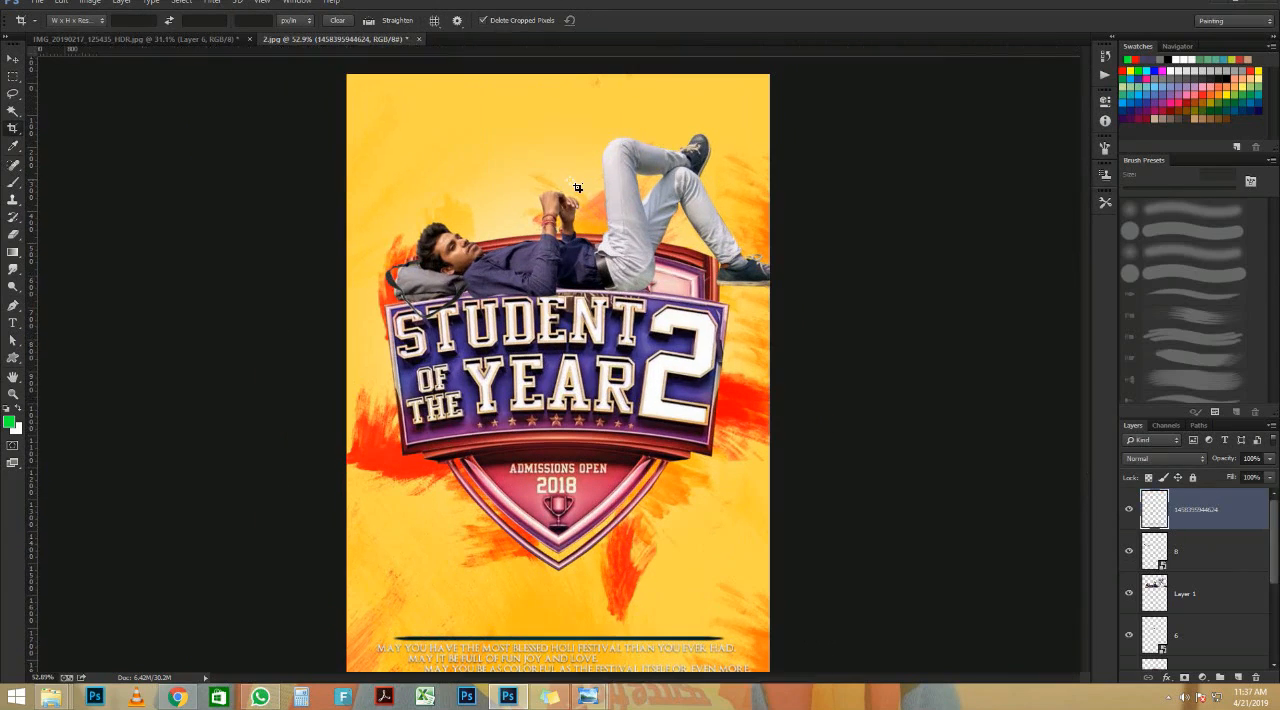
click(13, 59)
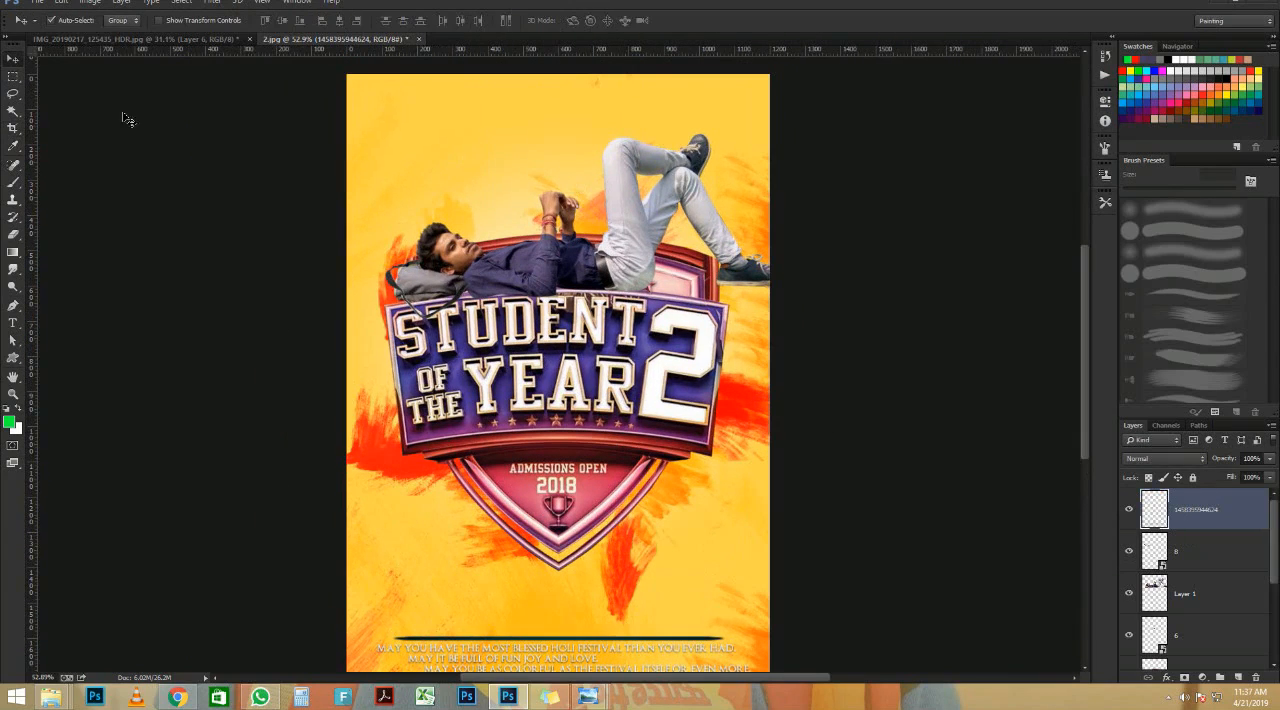
key(ctrl+0)
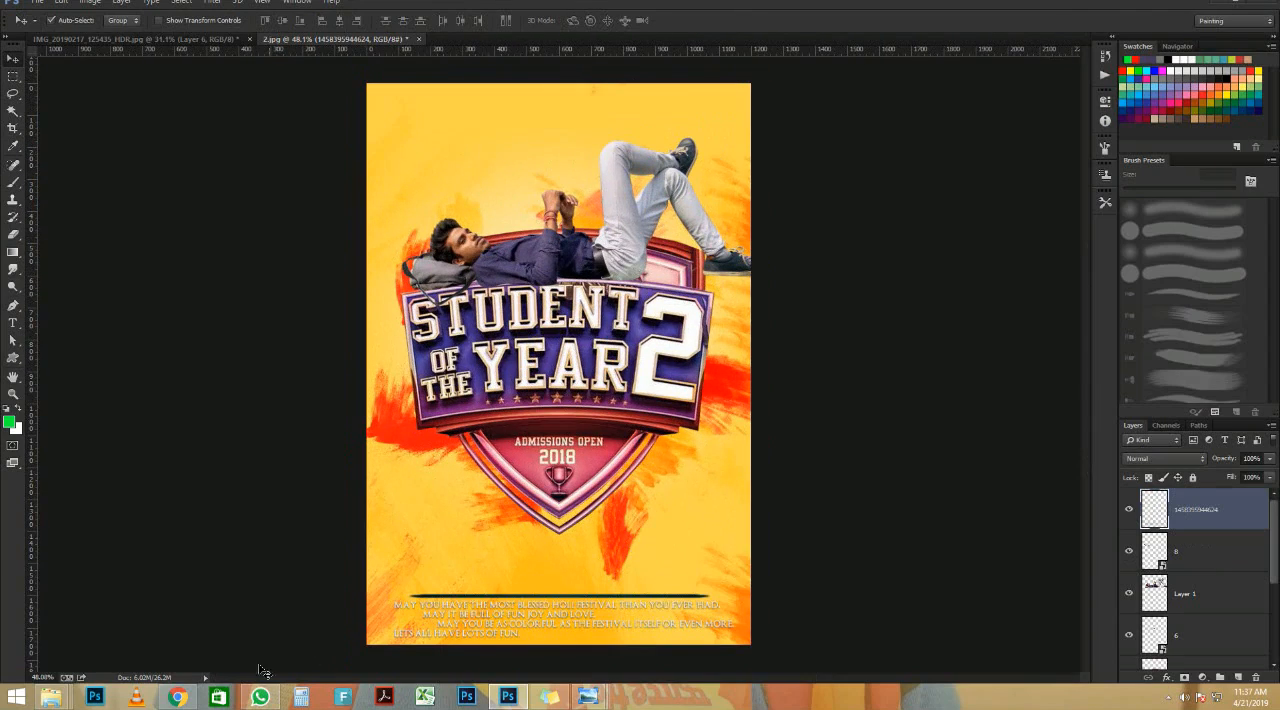
Step: Look through the Downloads folder for text images, and open the CB Editing PicArt Images folder on the G: drive
mouse_move(50, 697)
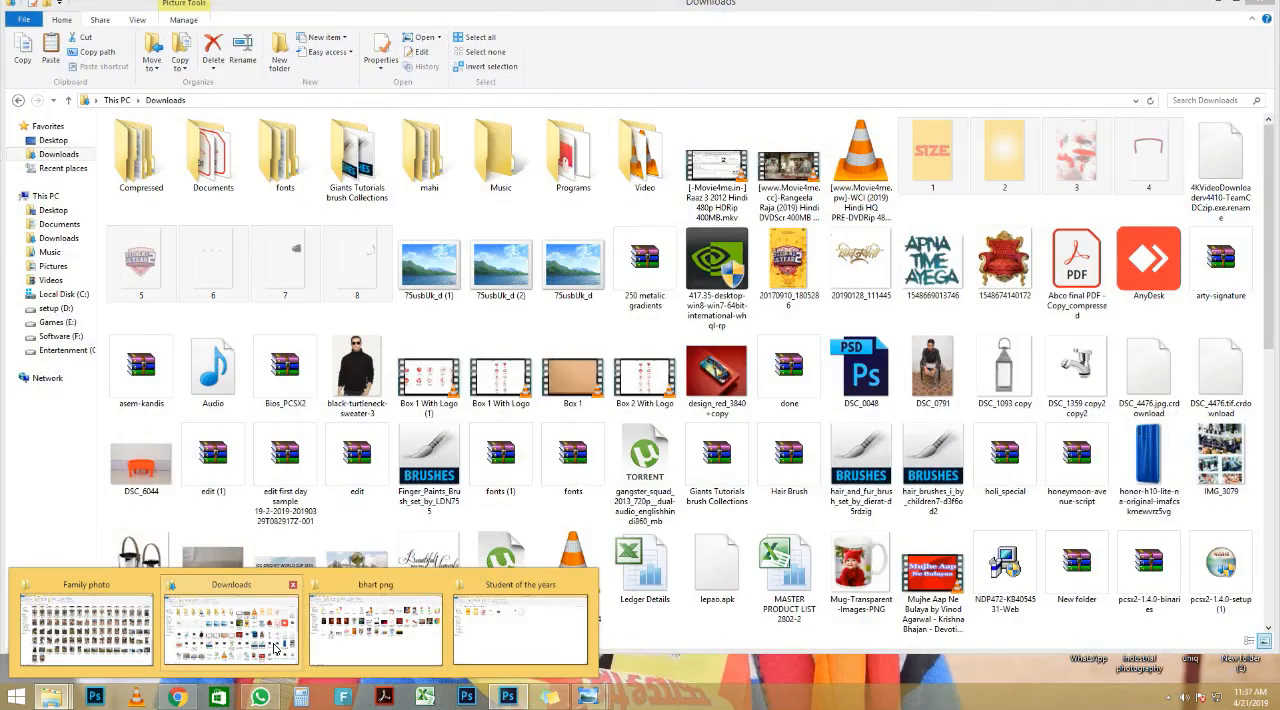
click(277, 648)
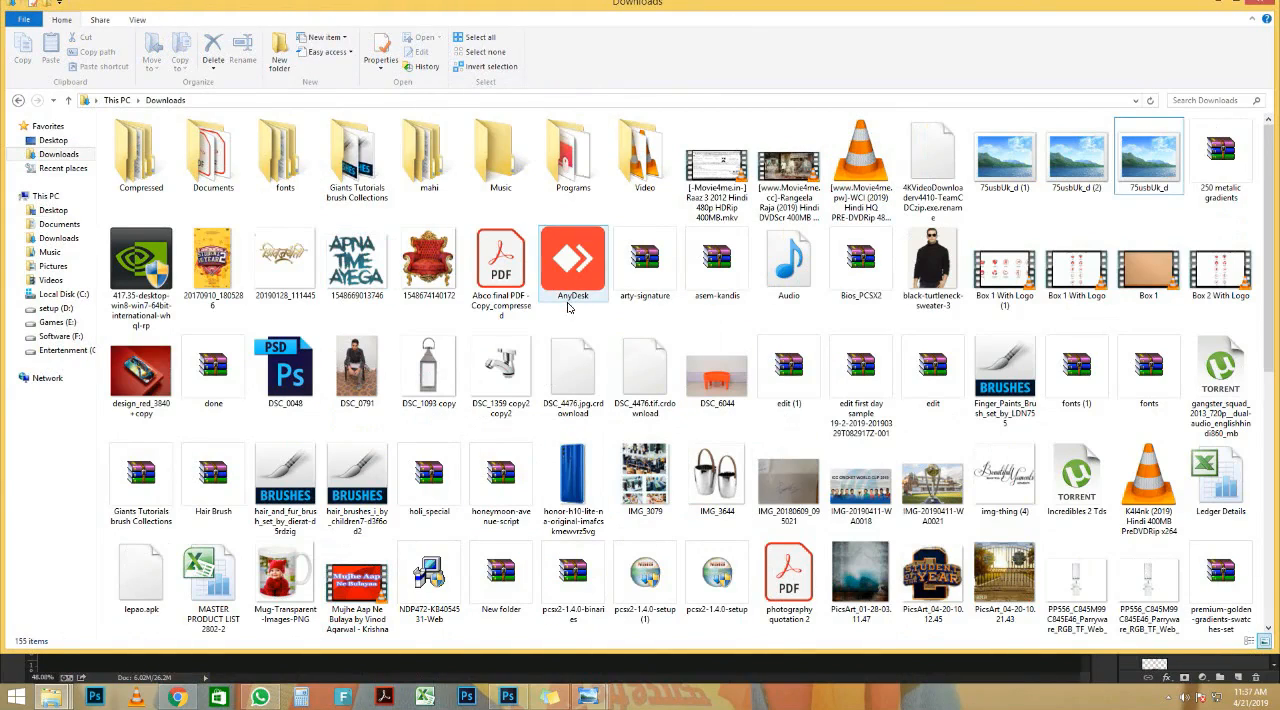
scroll(782, 442, down, 2)
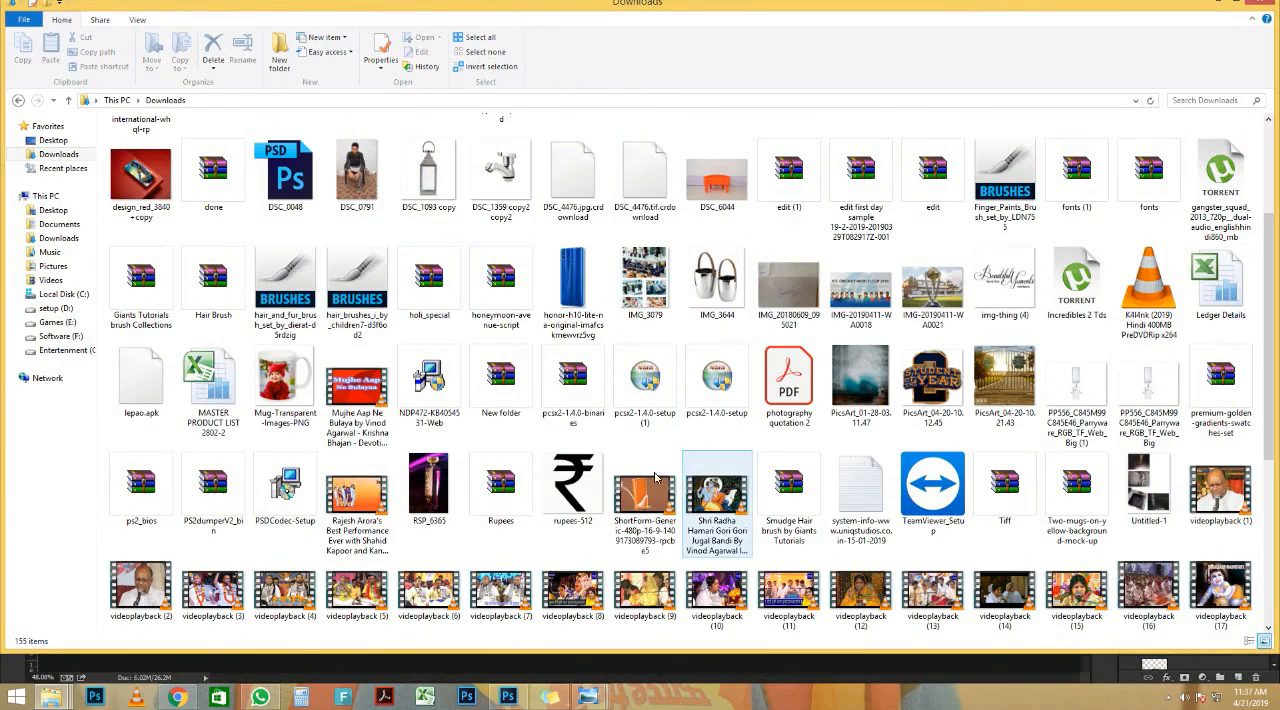
scroll(720, 465, down, 3)
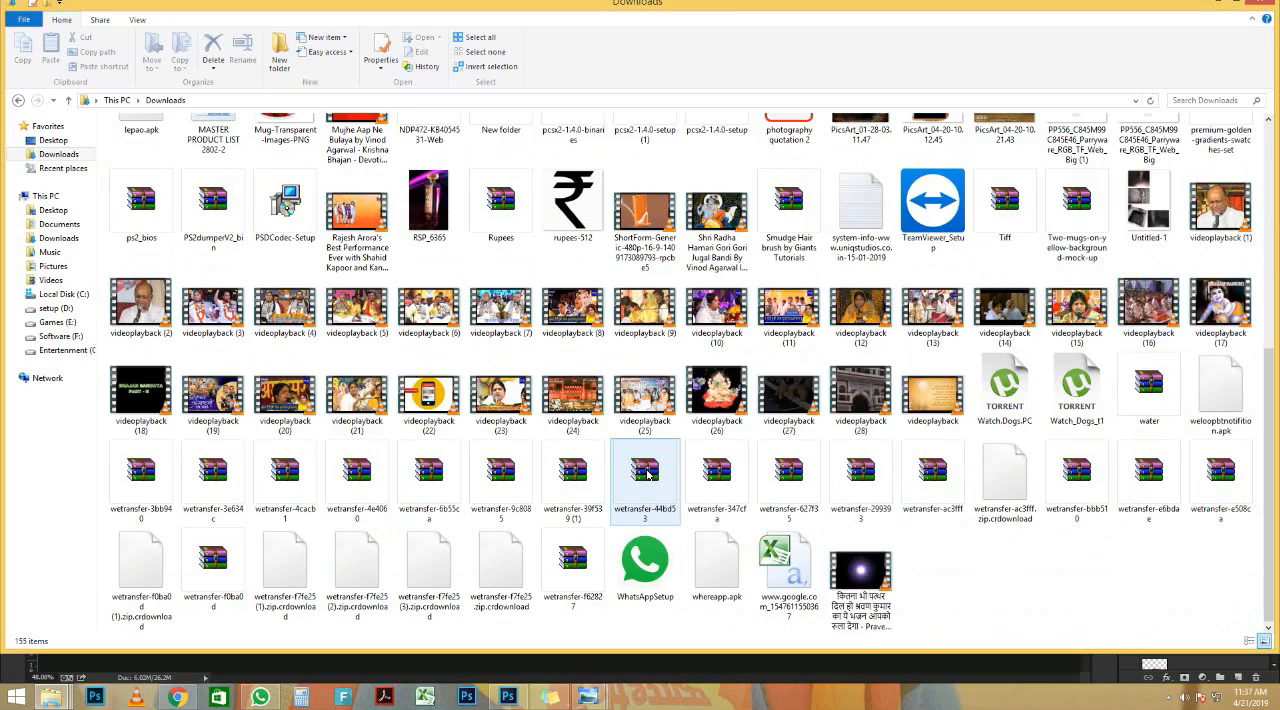
click(66, 350)
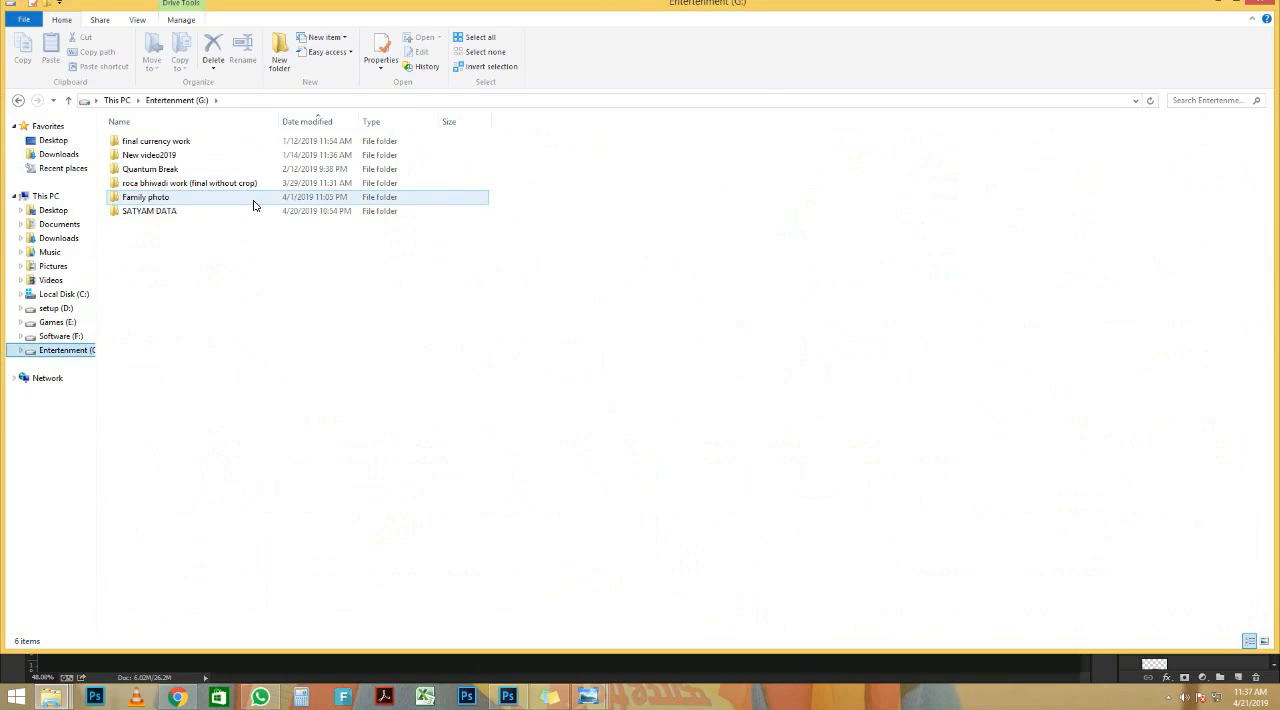
double_click(257, 211)
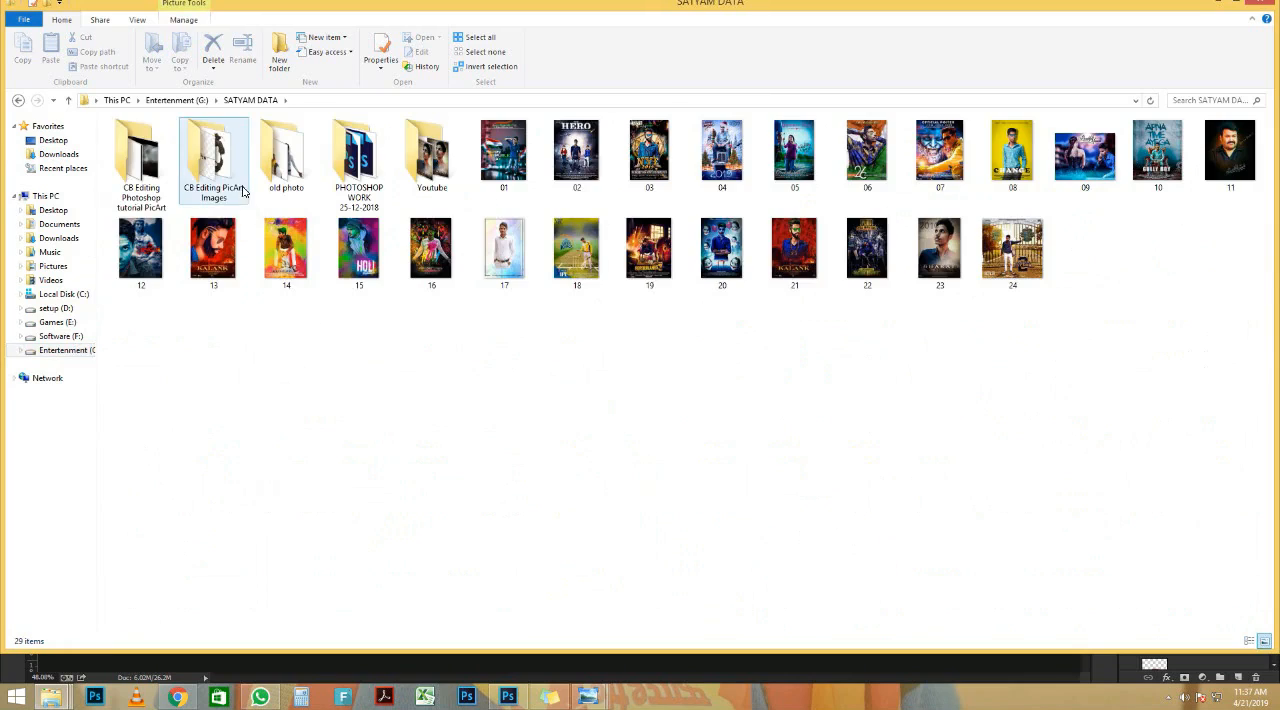
click(193, 183)
double_click(193, 183)
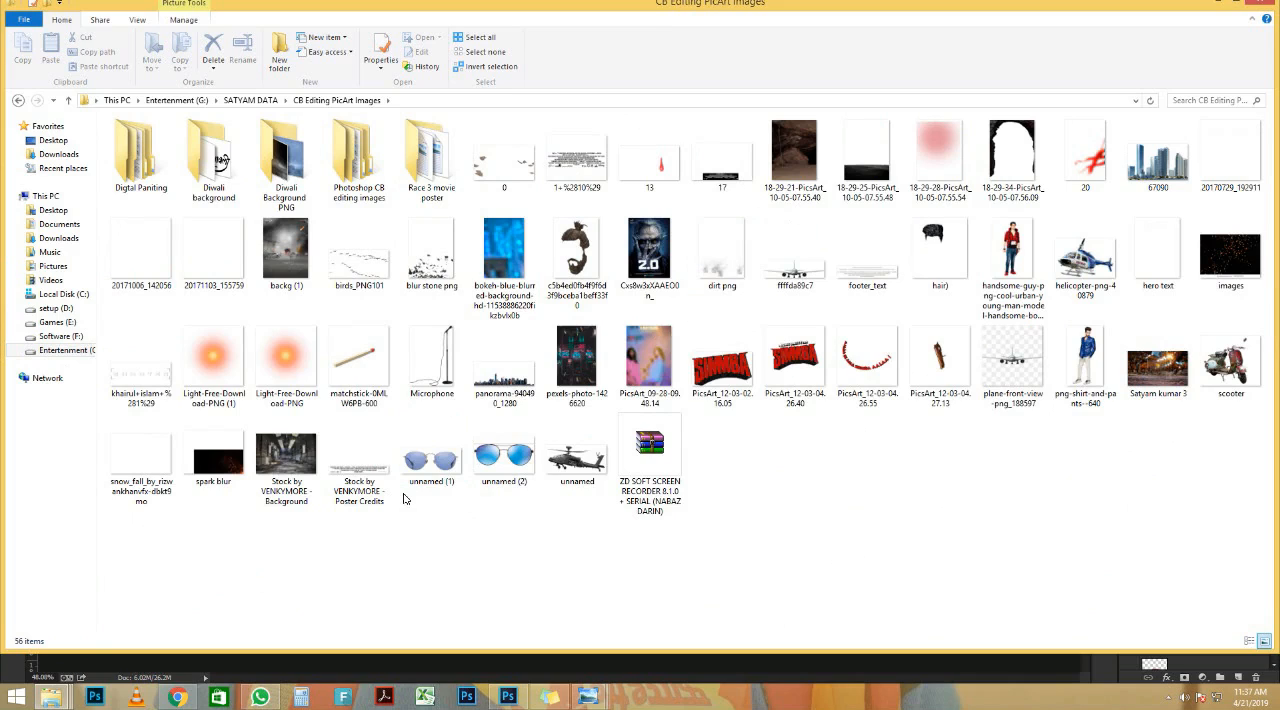
Step: Preview the white title images 20171006_142056, 20171103_155759 and the 20170729 one for use as poster text
click(144, 463)
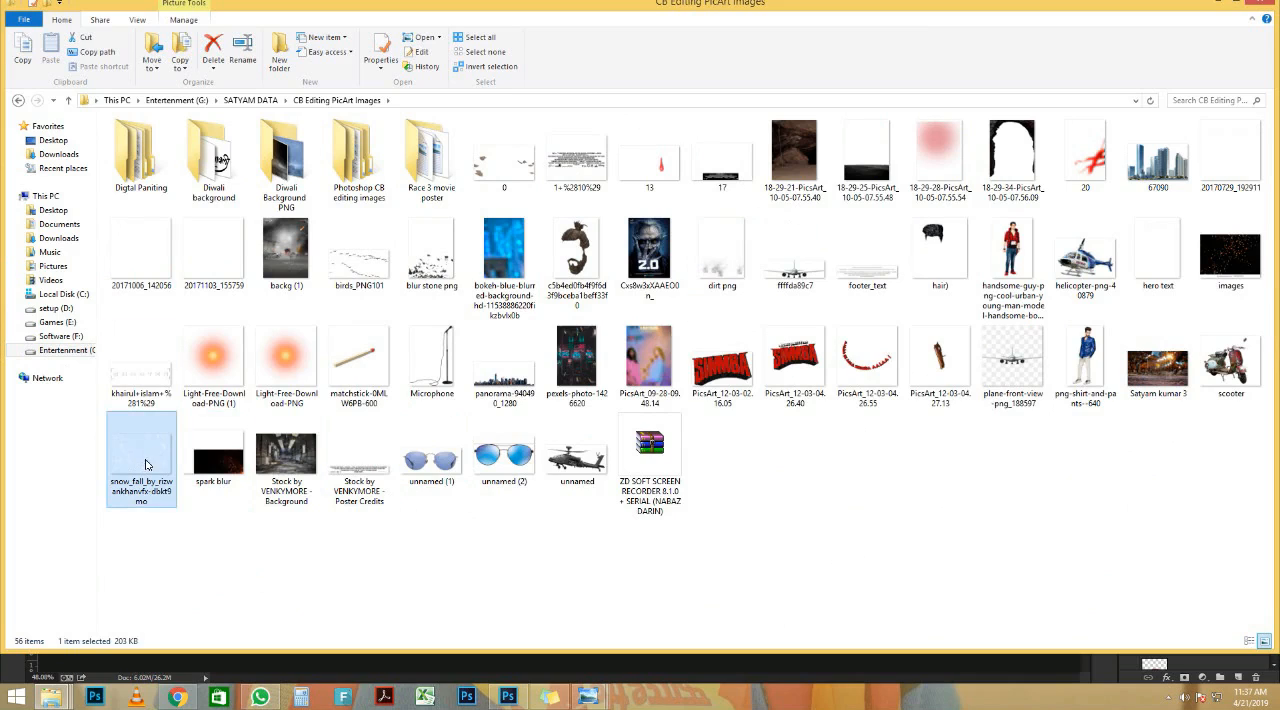
click(164, 277)
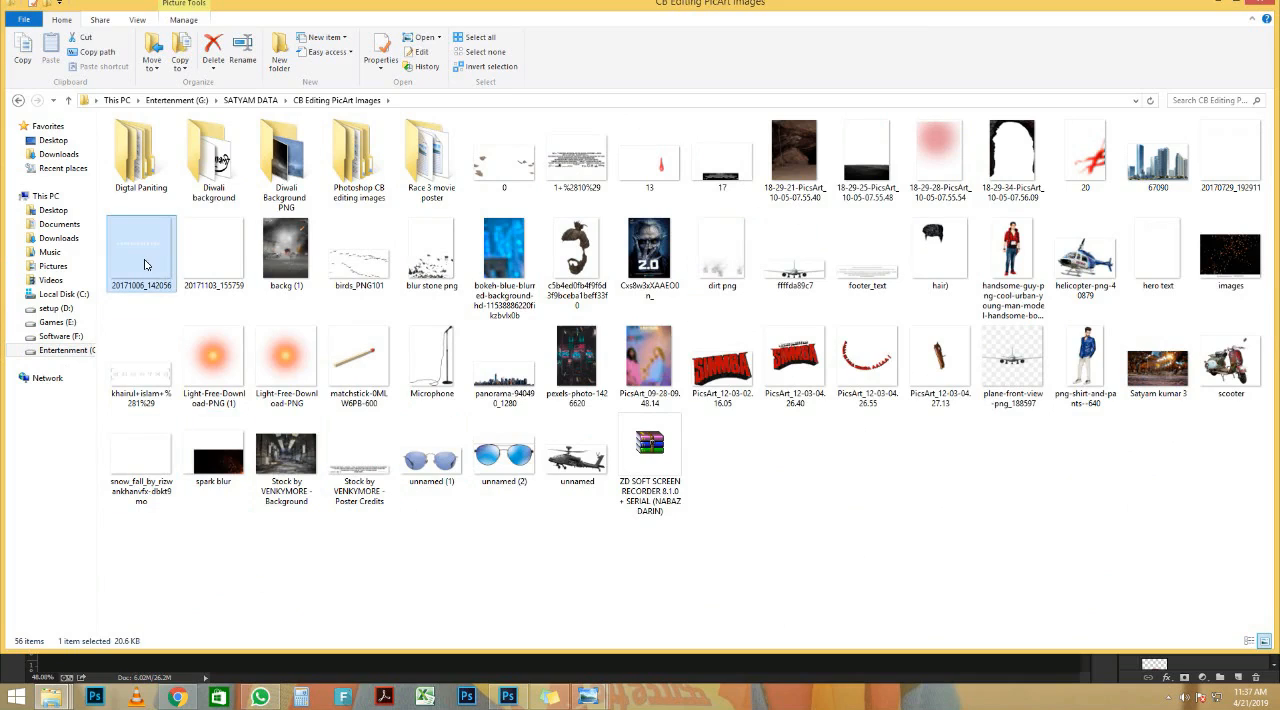
double_click(144, 264)
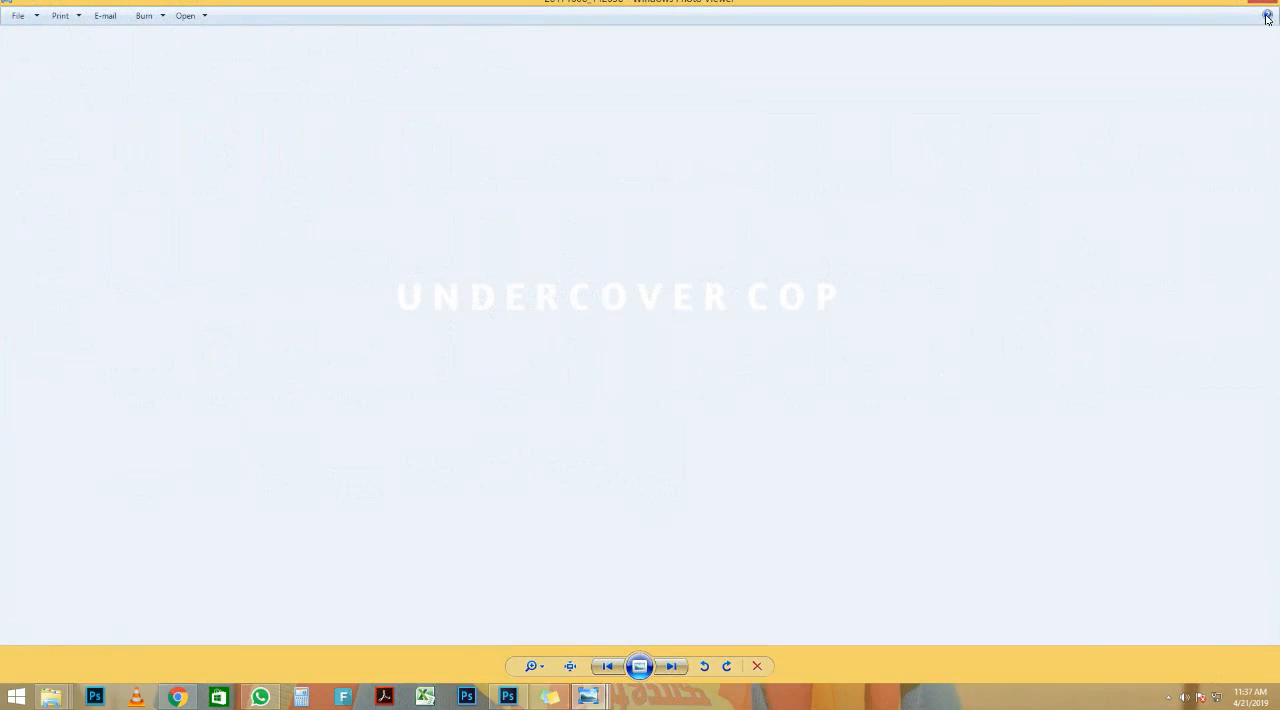
click(1265, 10)
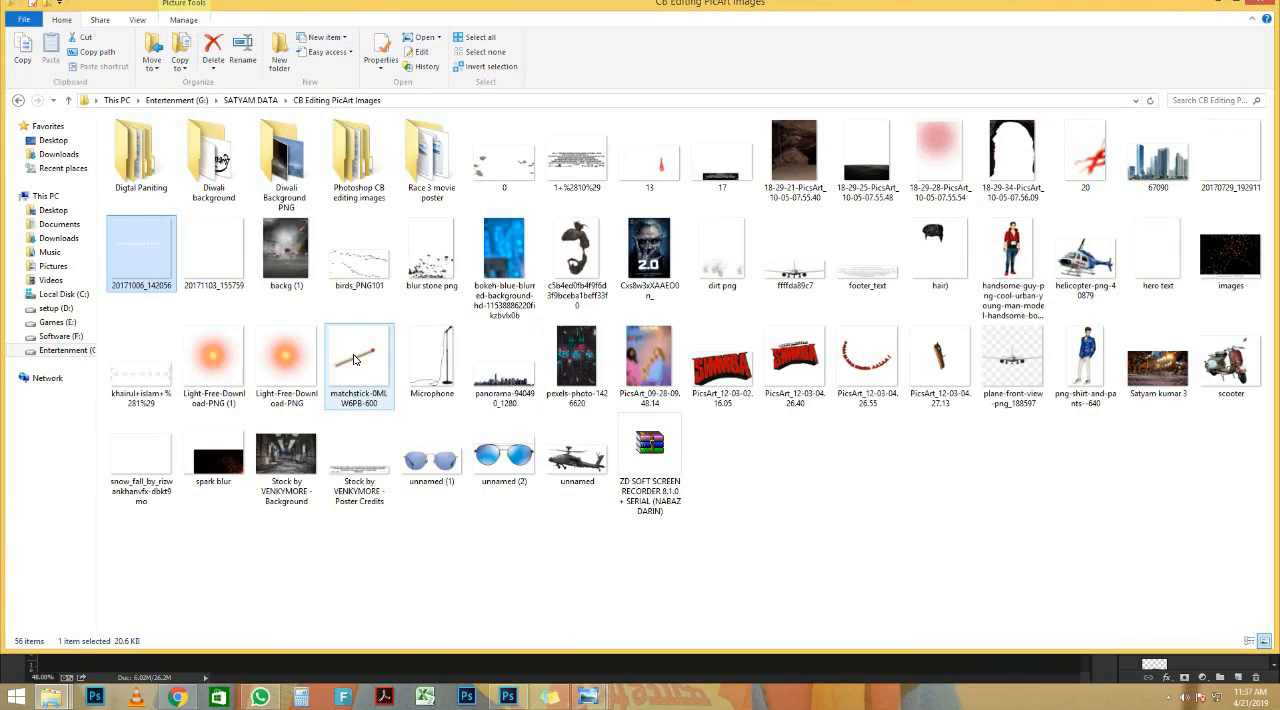
double_click(222, 270)
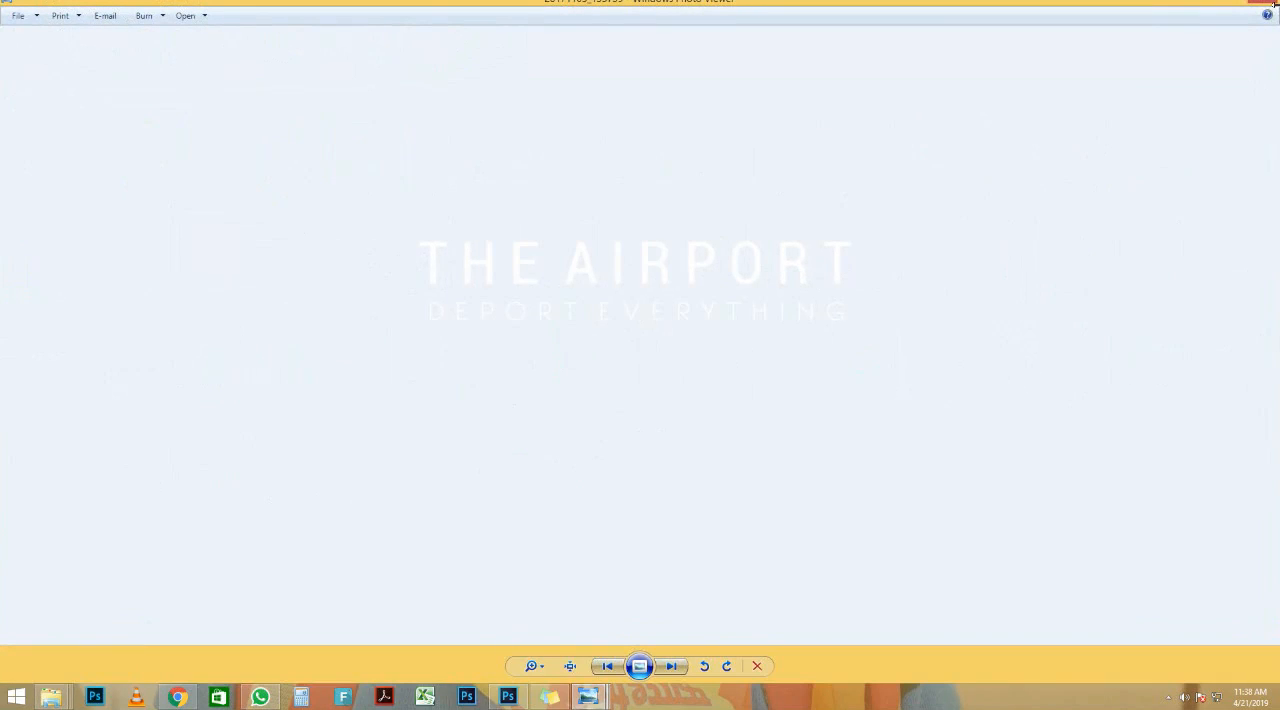
click(1272, 8)
click(1224, 180)
double_click(1224, 180)
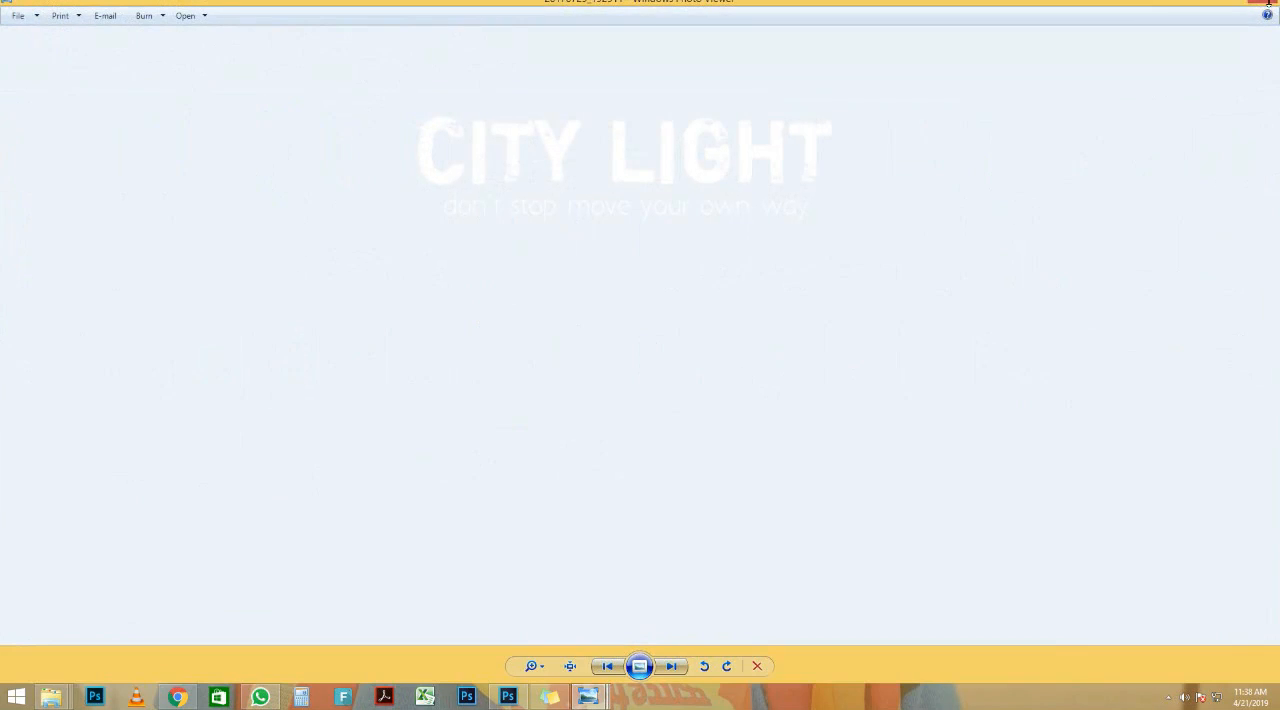
click(1268, 6)
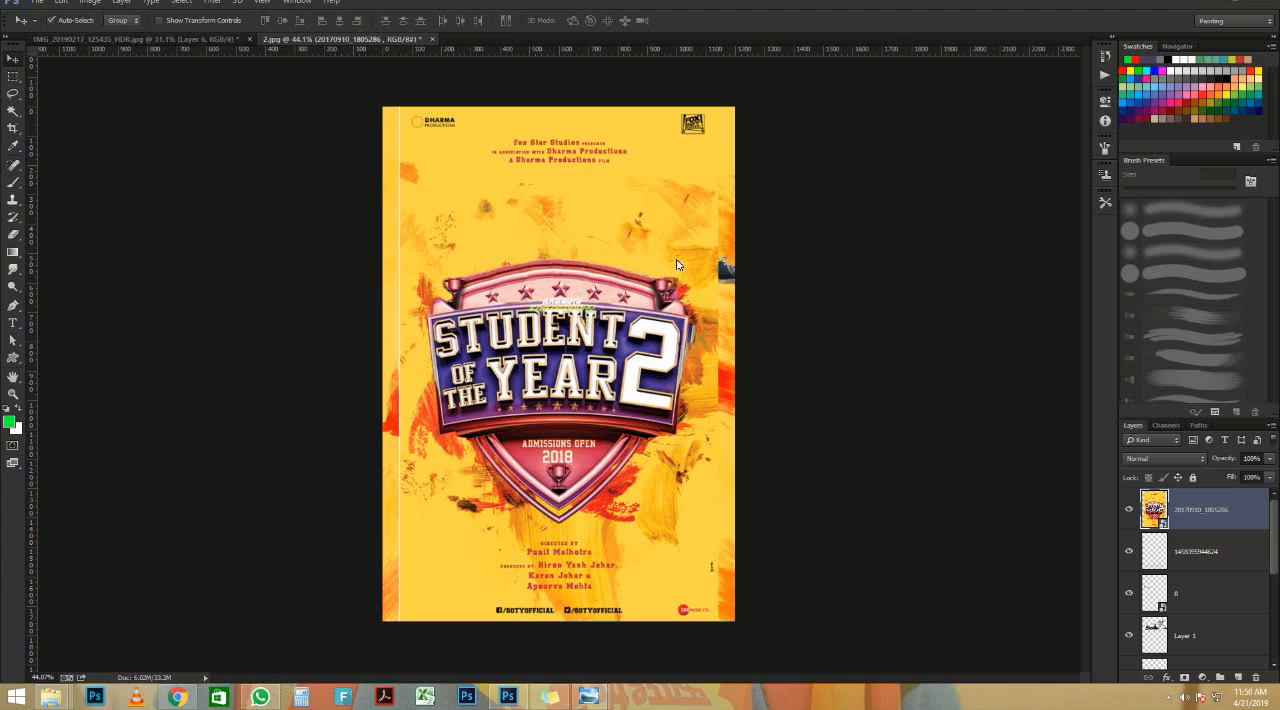
Step: Scale up the placed poster image 20170910_1805286 around its centre until it covers the full canvas width
key(ctrl+t)
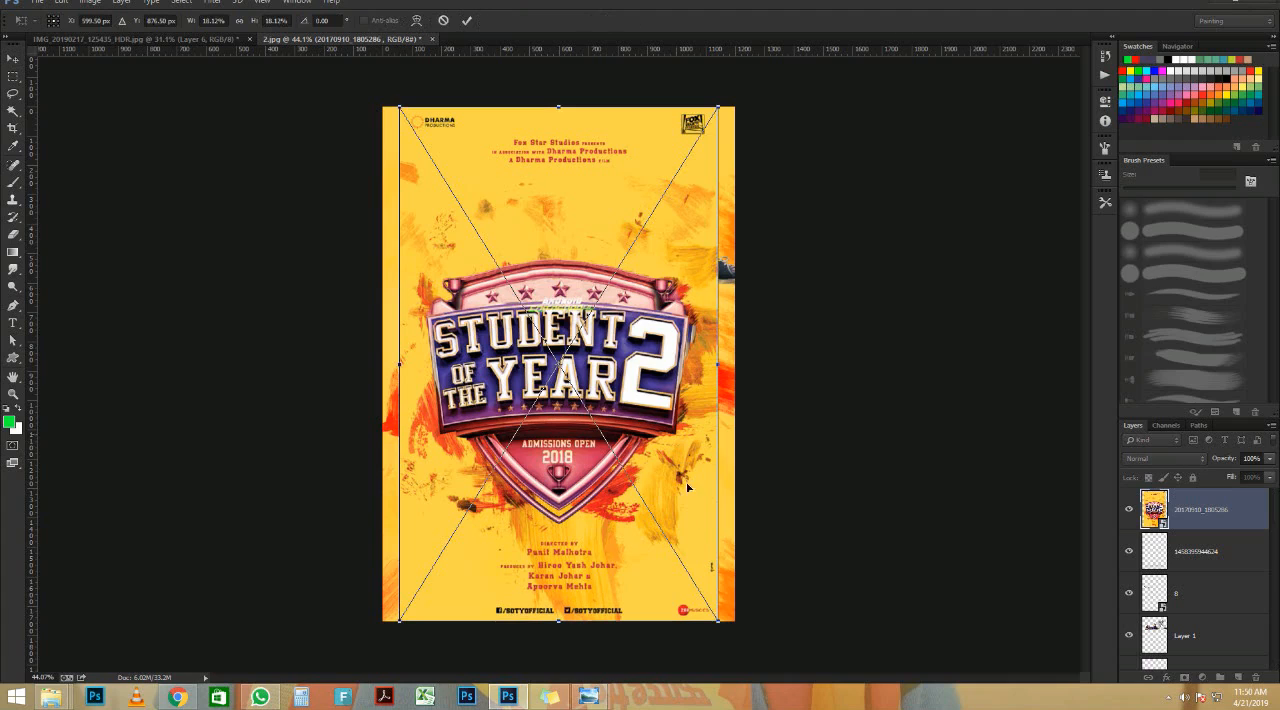
drag(717, 625, 737, 650)
key(Return)
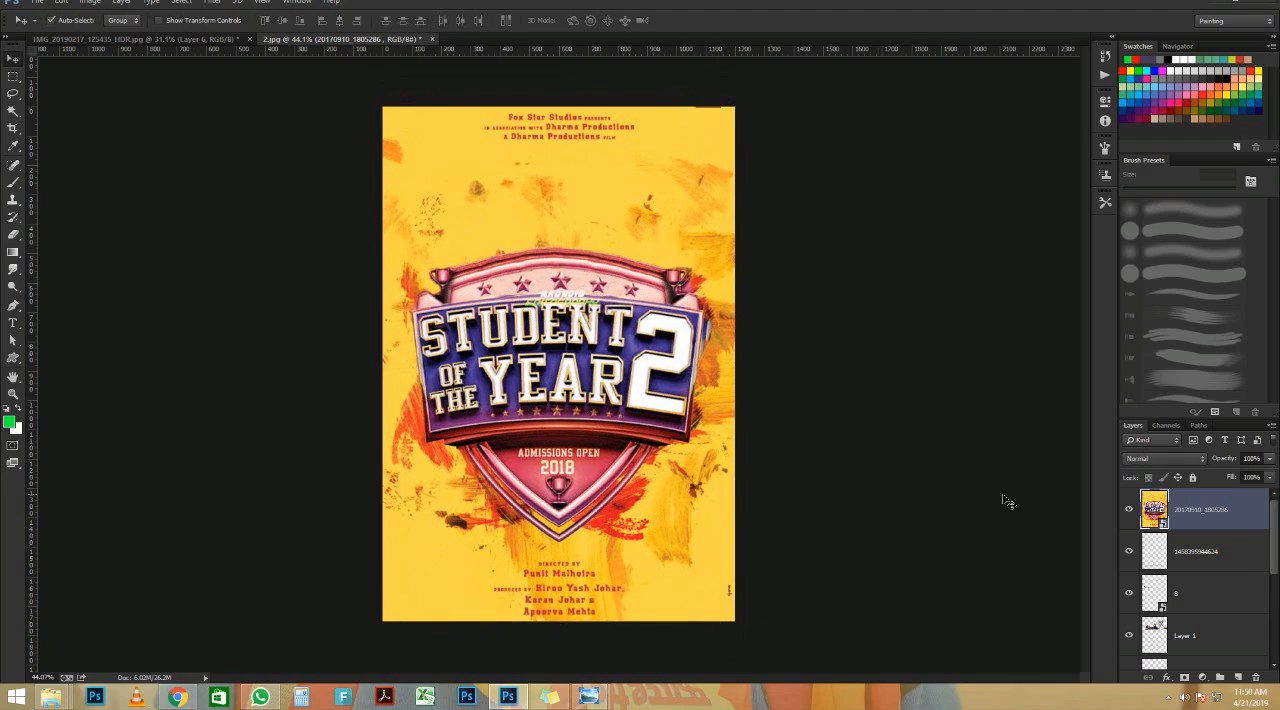
Step: Move the placed poster image's layer down the stack, directly below the lying man's Layer 1
scroll(1230, 560, down, 3)
drag(1215, 706, 1220, 580)
scroll(598, 233, up, 2)
scroll(596, 232, up, 2)
scroll(596, 240, down, 4)
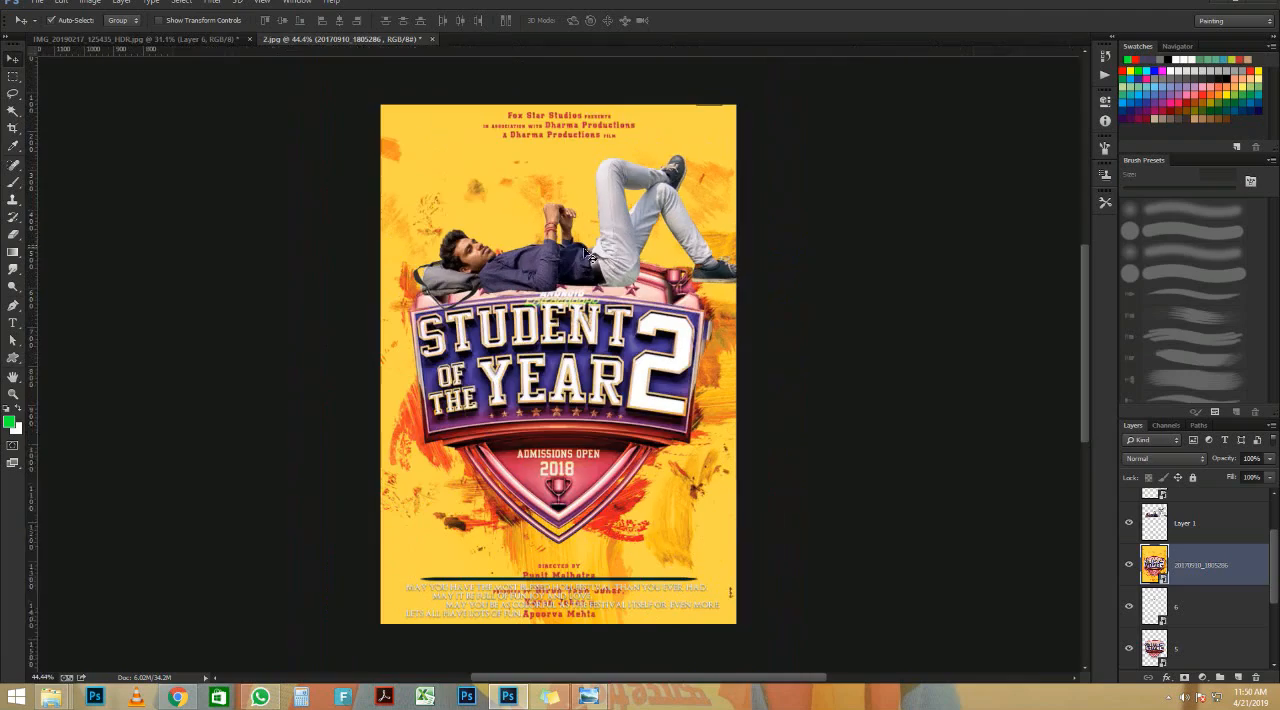
Step: Delete the Holi greeting text layer from the bottom of the poster
click(589, 606)
key(Delete)
scroll(584, 296, up, 5)
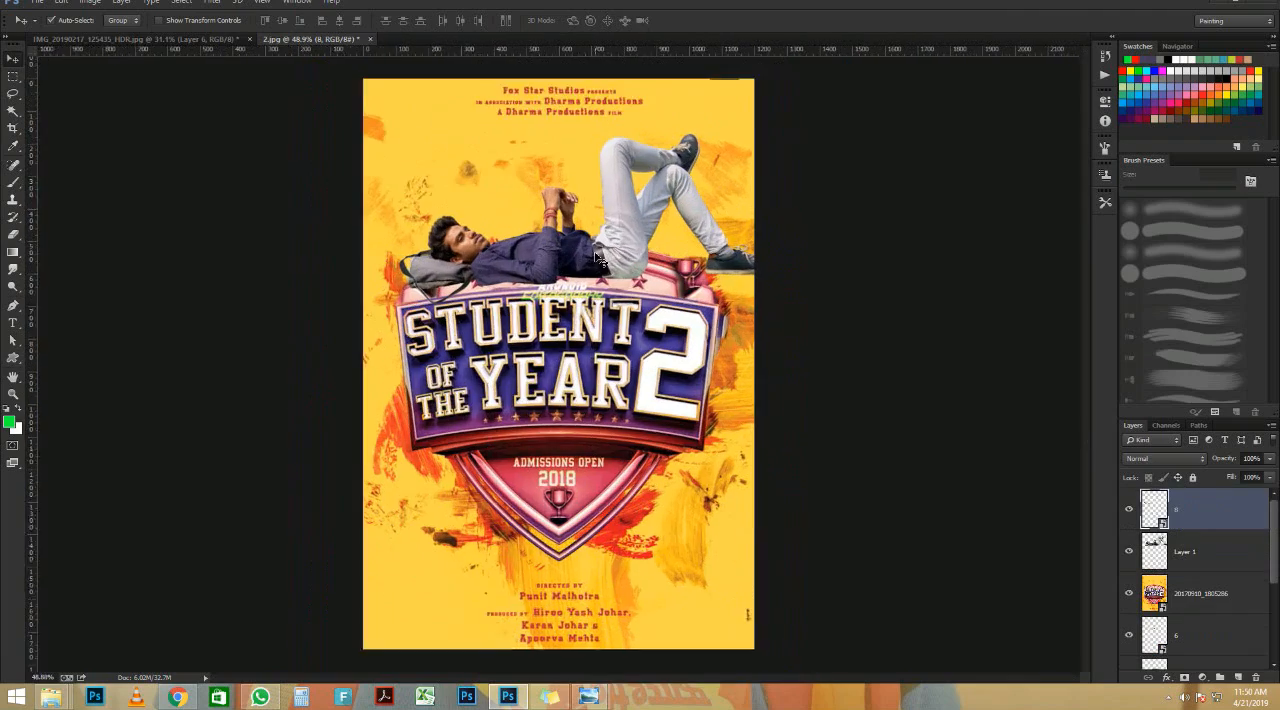
Step: Rasterize the 20170910_1805286 poster layer so that its watermark can be edited
scroll(555, 368, up, 2)
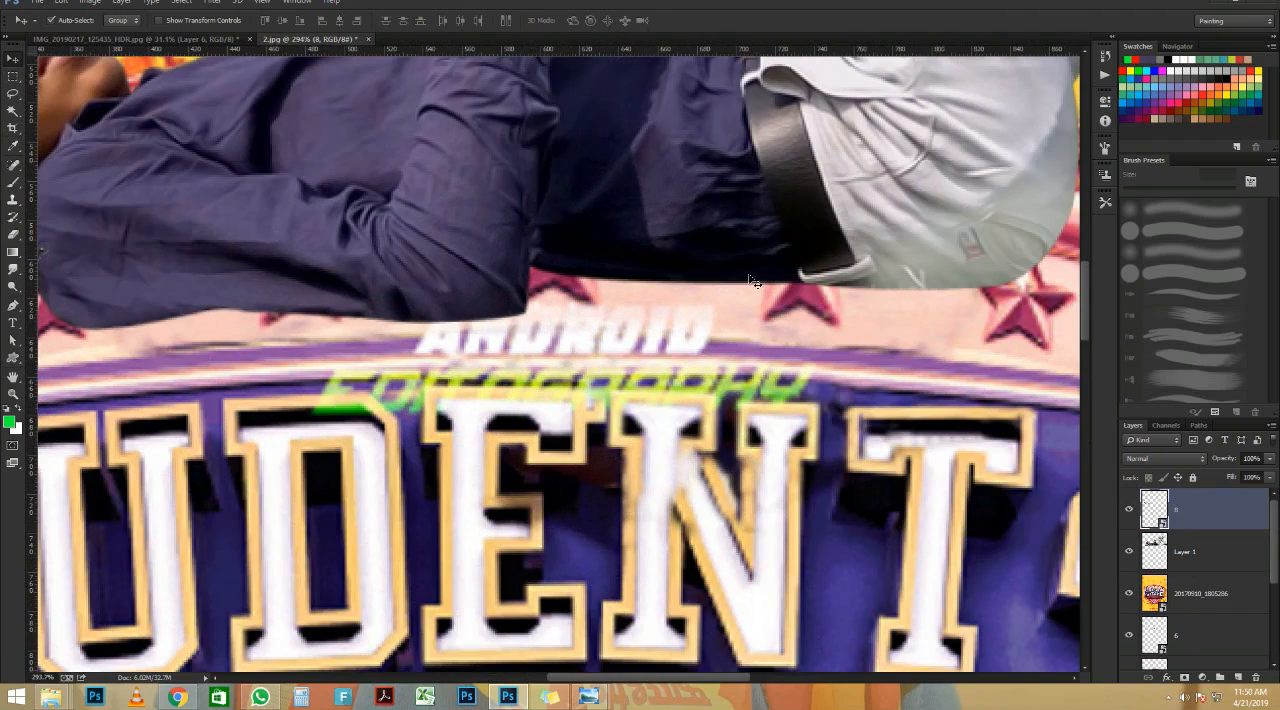
click(1198, 593)
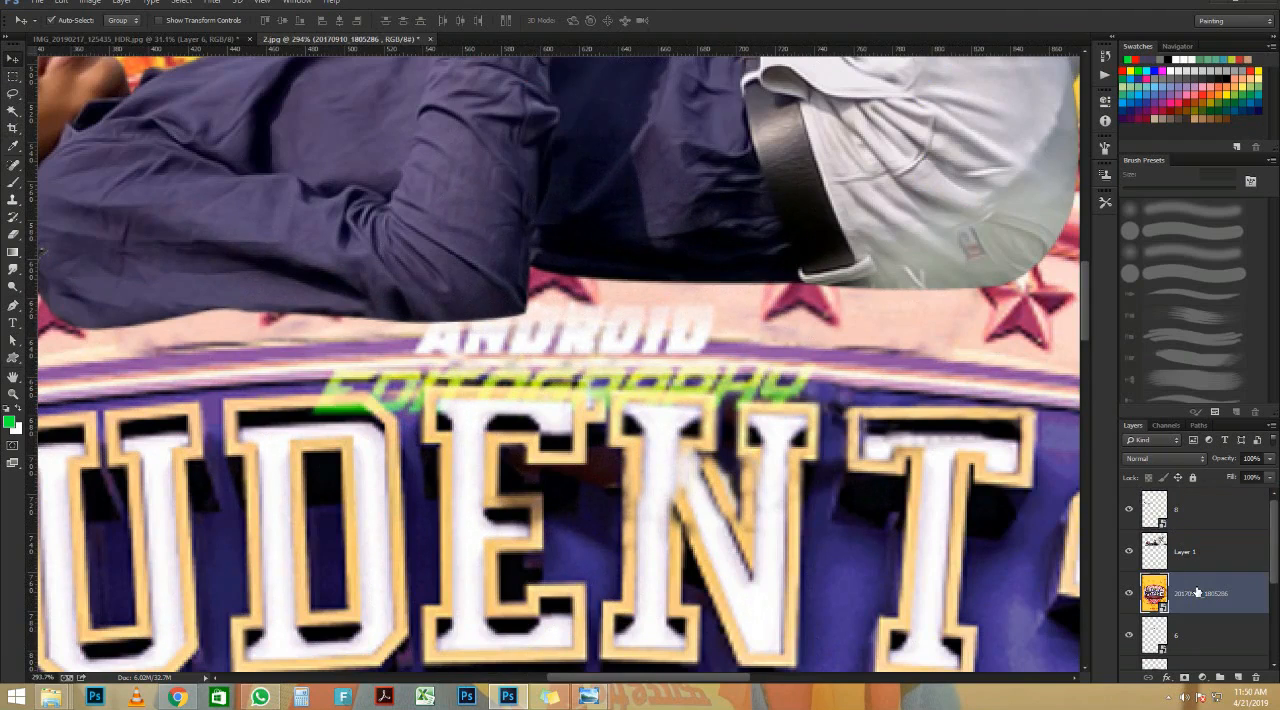
right_click(1198, 593)
click(1186, 191)
Step: Outline the white ANDROID watermark above the STUDENT lettering with the Lasso and replace it with a Content-Aware fill
key(l)
scroll(426, 251, up, 2)
mouse_move(395, 330)
mouse_down()
mouse_move(674, 292)
mouse_move(791, 297)
mouse_move(796, 342)
mouse_move(762, 377)
mouse_move(396, 381)
mouse_up()
key(shift+BackSpace)
key(Return)
key(ctrl+d)
Step: Lasso the remaining green watermark lettering above STUDENT, fill it with Content-Aware at 100% opacity, and clear the selection
mouse_move(322, 380)
mouse_down()
mouse_move(581, 344)
mouse_move(903, 380)
mouse_move(912, 397)
mouse_move(858, 422)
mouse_move(781, 429)
mouse_move(469, 416)
mouse_move(371, 450)
mouse_move(269, 439)
mouse_move(300, 357)
mouse_up()
key(shift+F5)
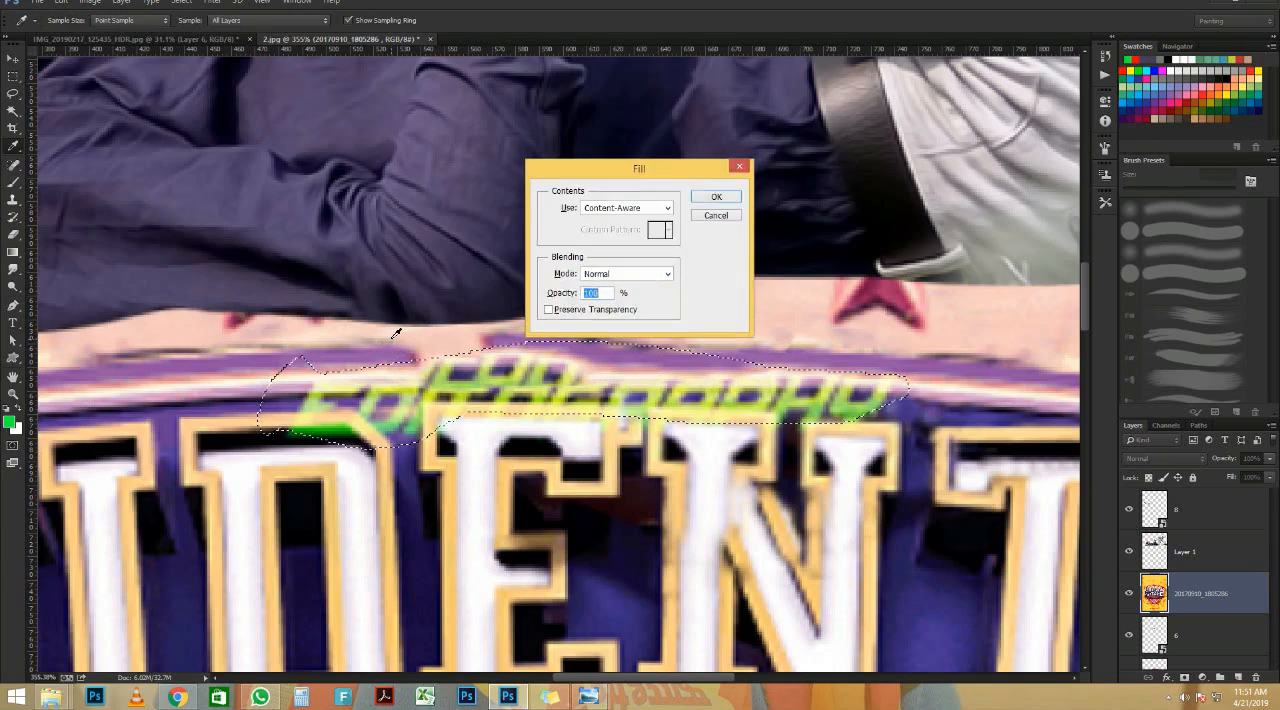
key(Return)
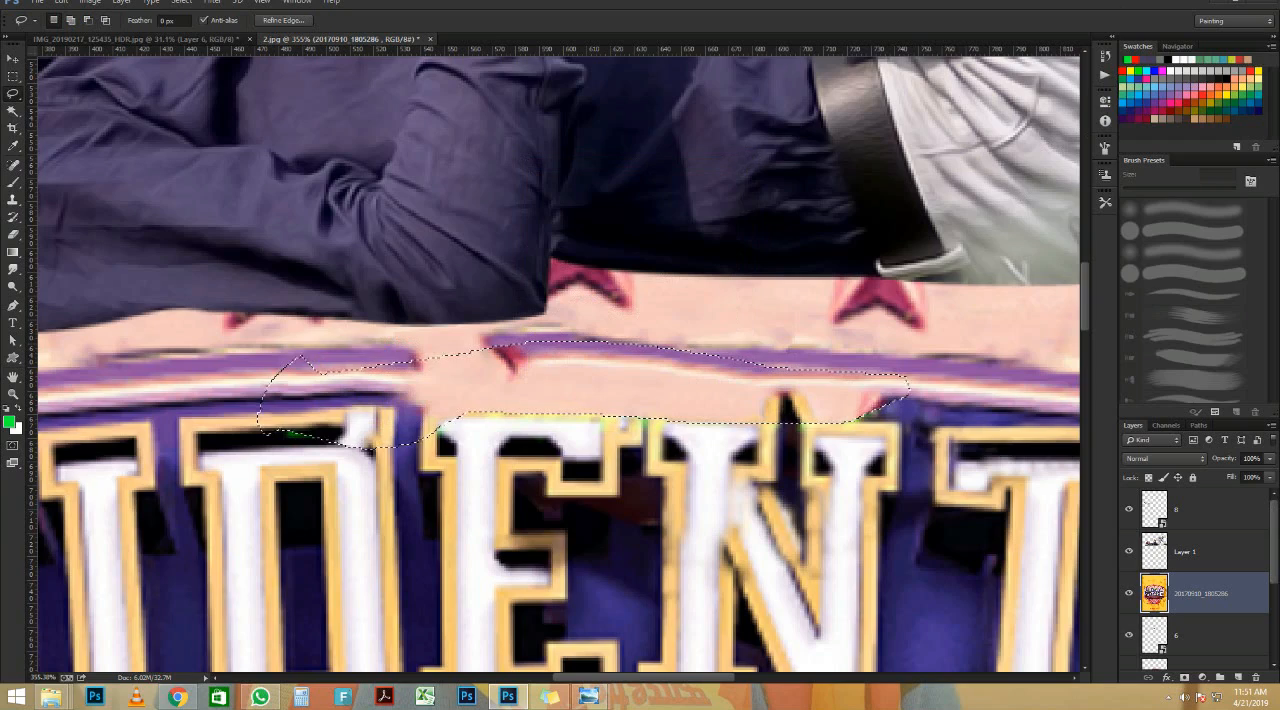
key(ctrl+d)
key(ctrl+minus)
key(ctrl+minus)
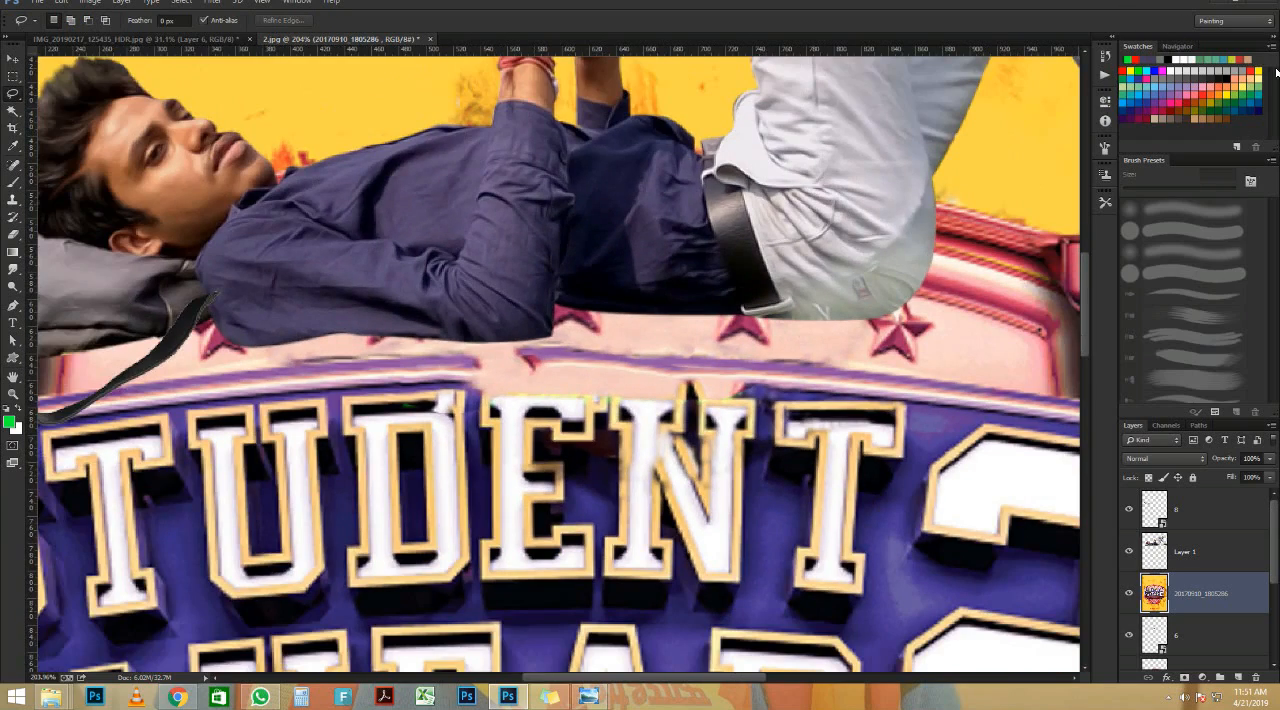
scroll(237, 135, down, 5)
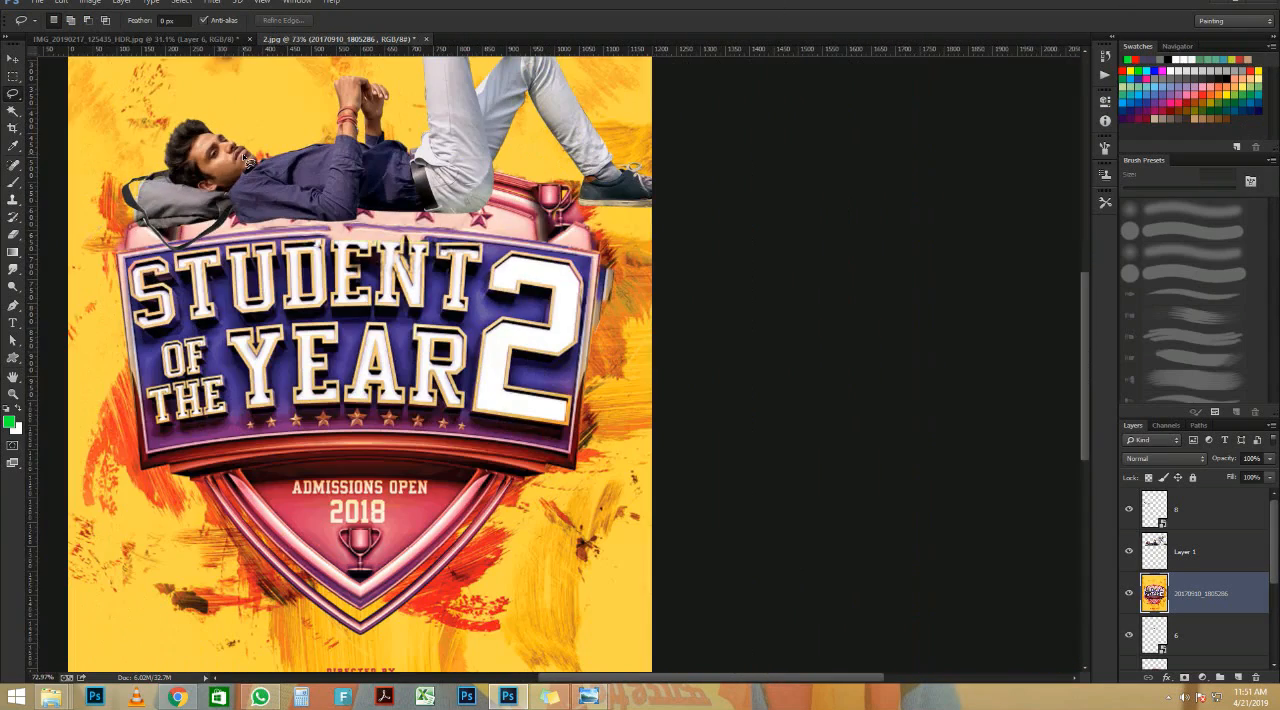
click(12, 60)
scroll(535, 190, down, 3)
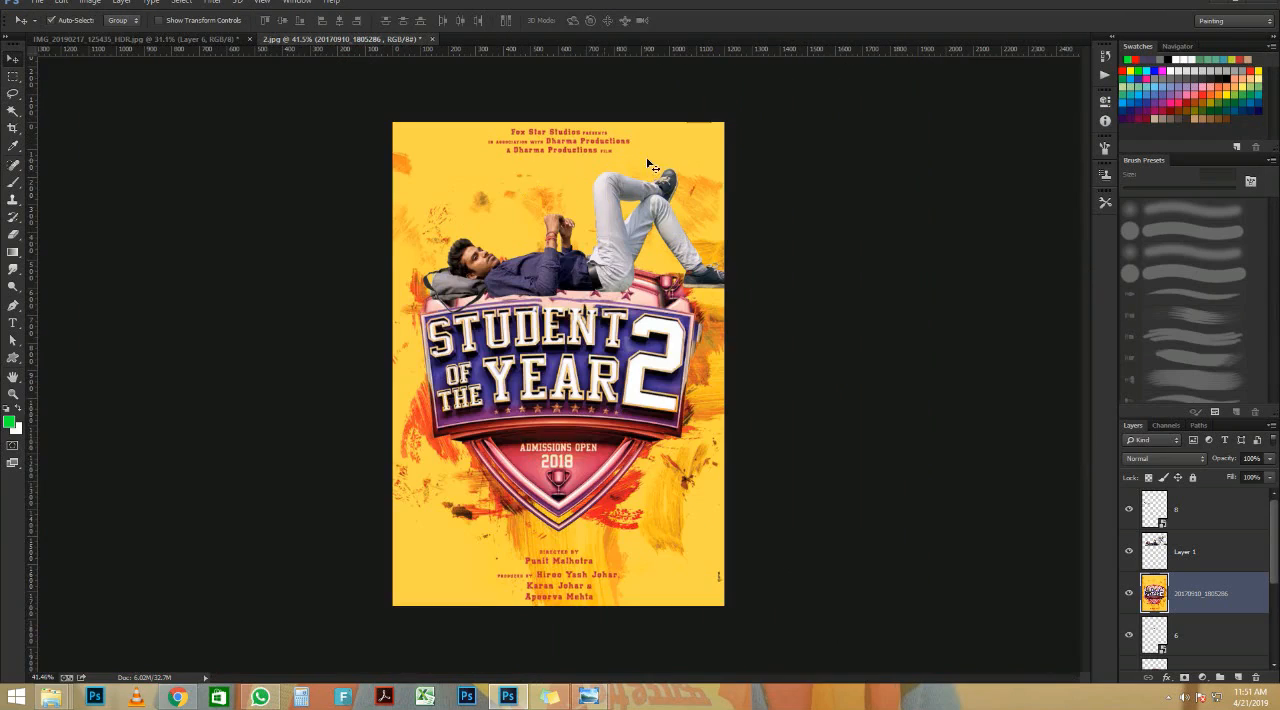
scroll(660, 160, up, 1)
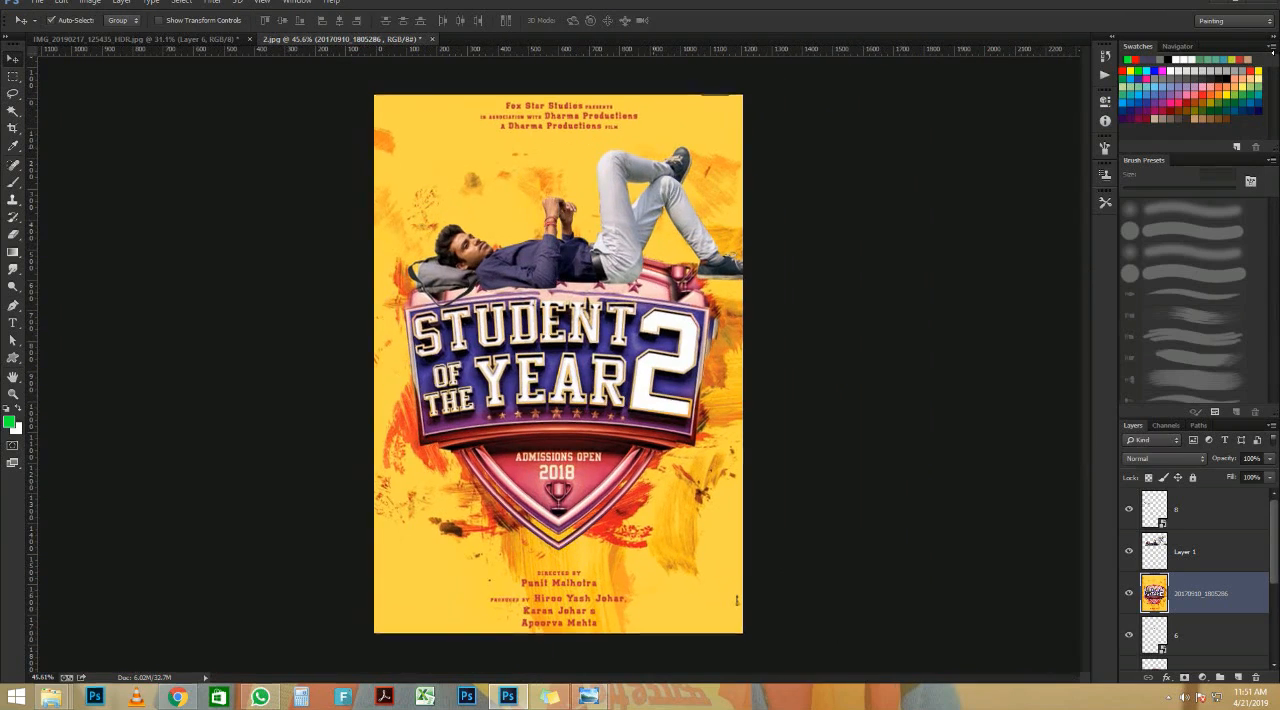
Step: Lower the lying man's cut-out onto the shield and delete the loose bag-strap layer beside the bag
scroll(625, 170, up, 1)
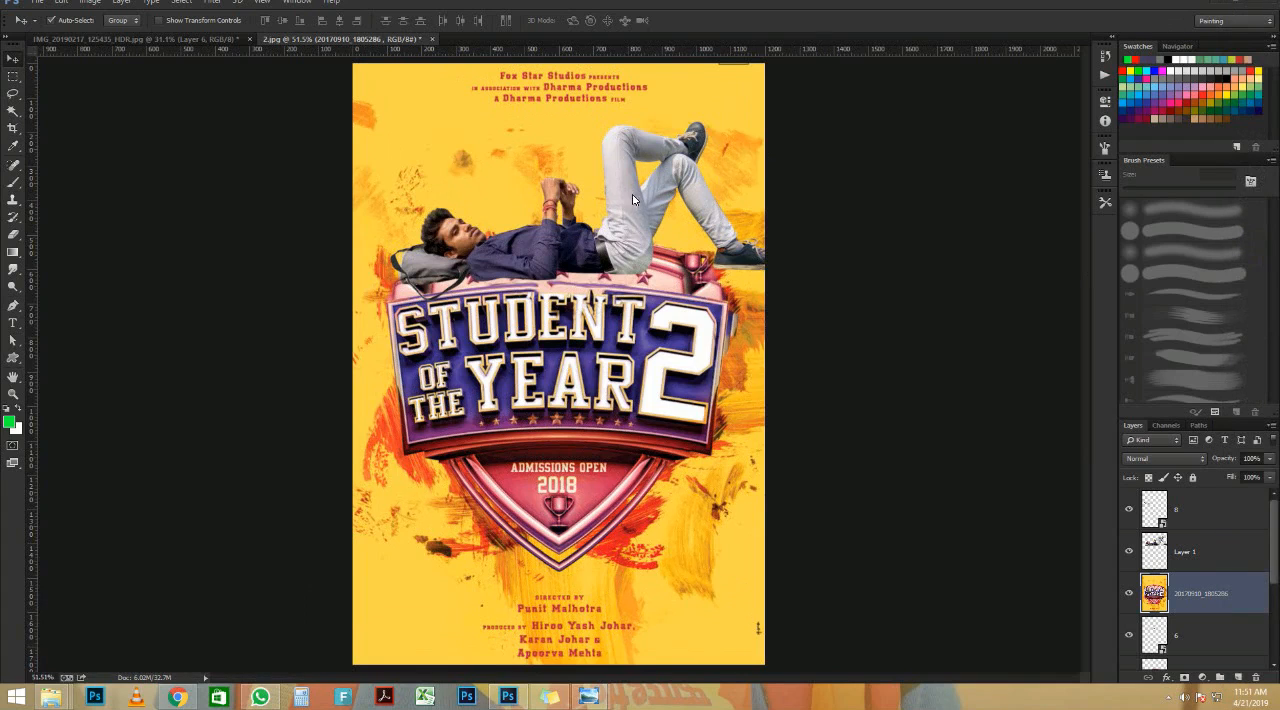
scroll(590, 252, up, 3)
drag(592, 238, 588, 264)
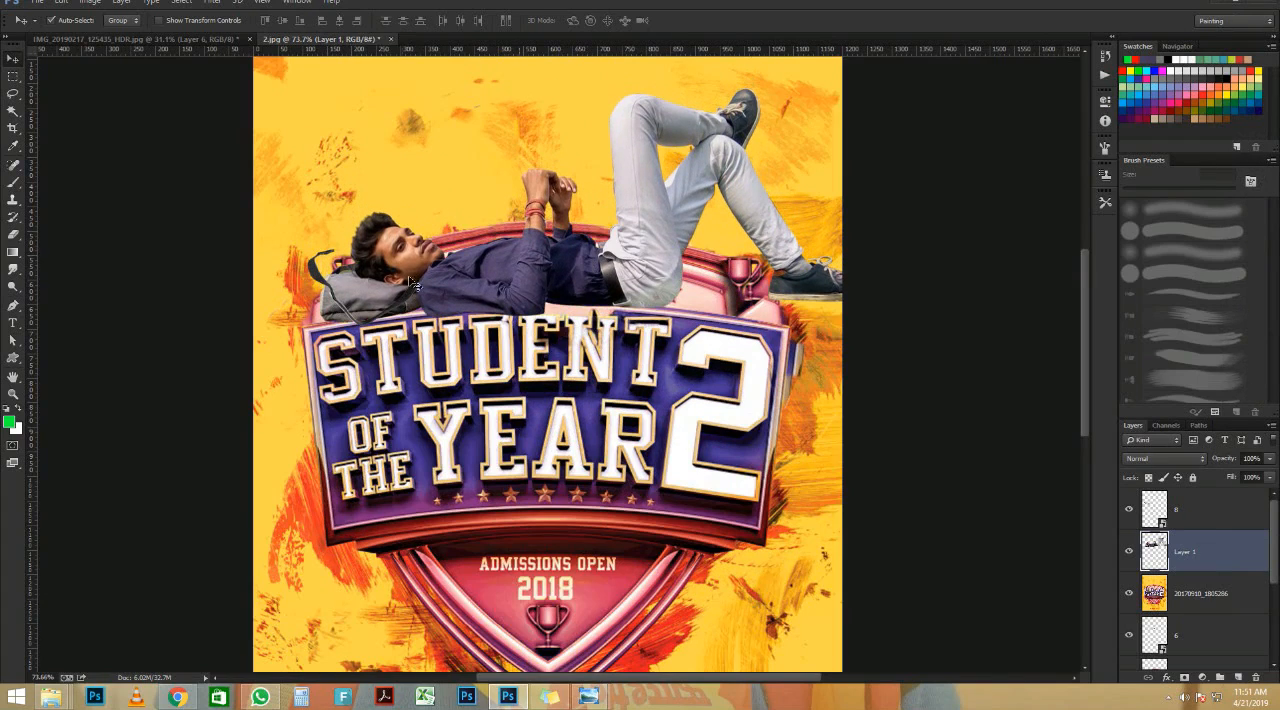
click(315, 270)
key(Delete)
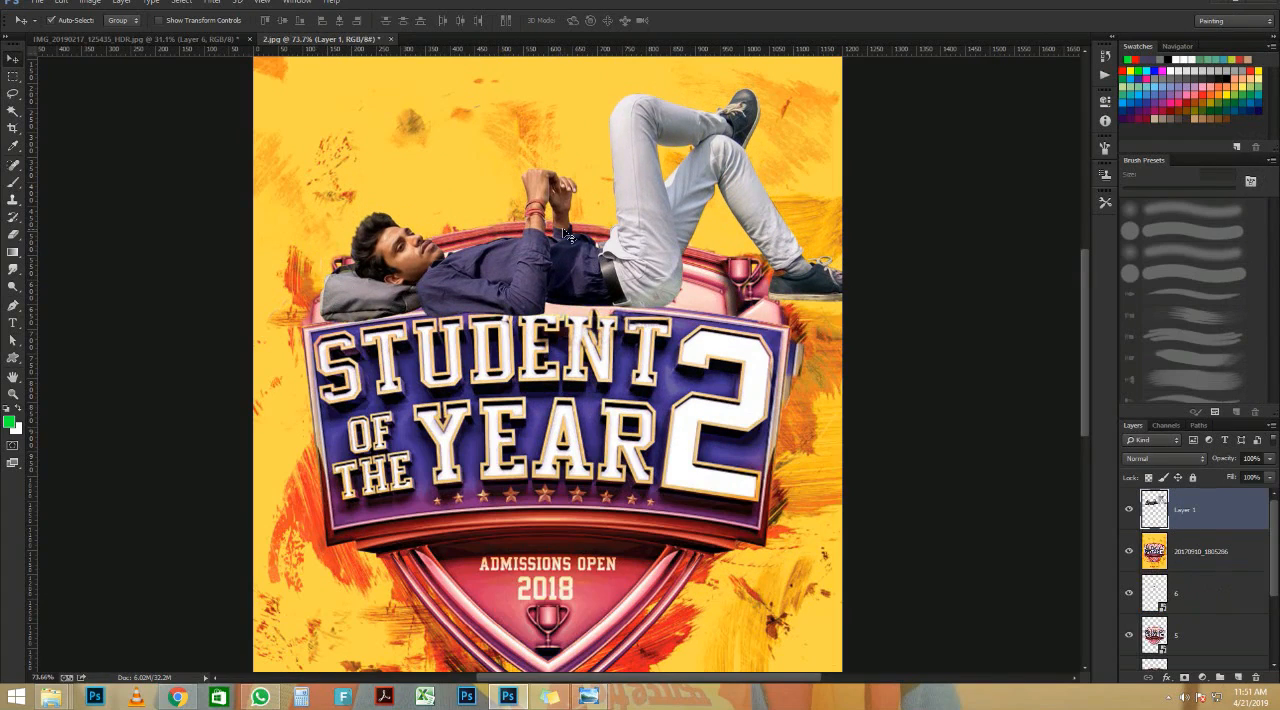
scroll(567, 237, down, 5)
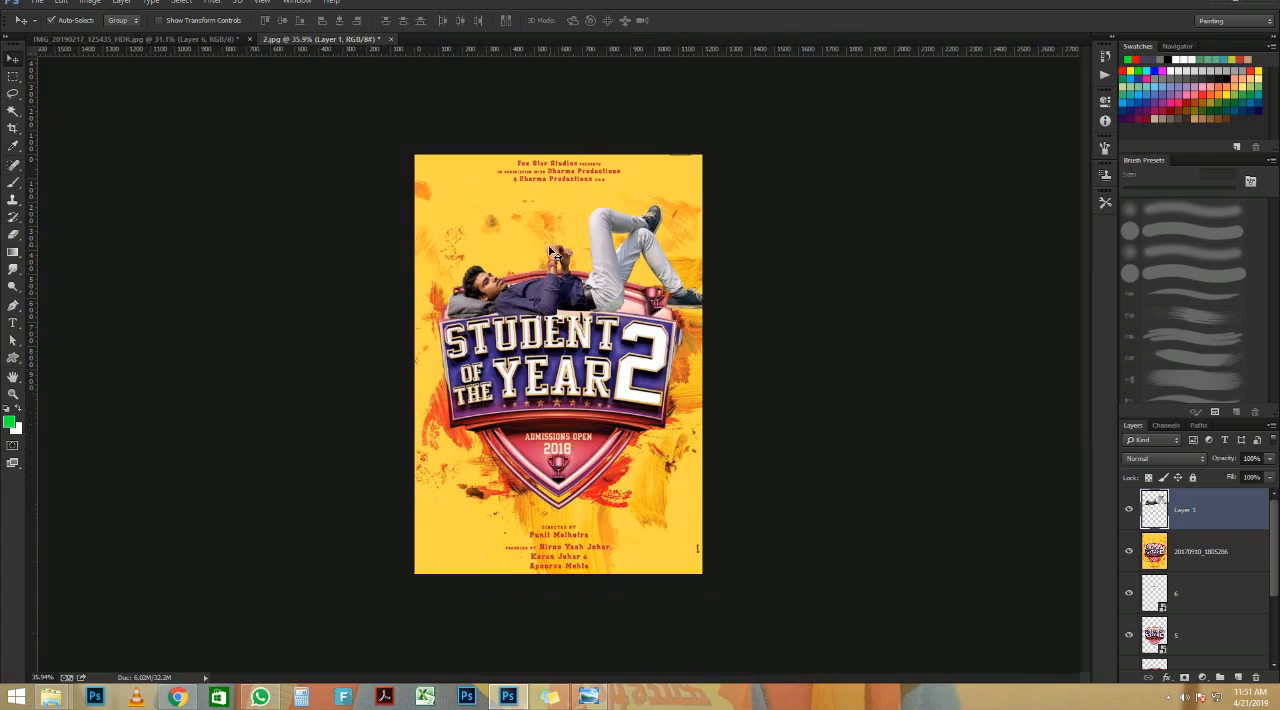
scroll(556, 254, up, 2)
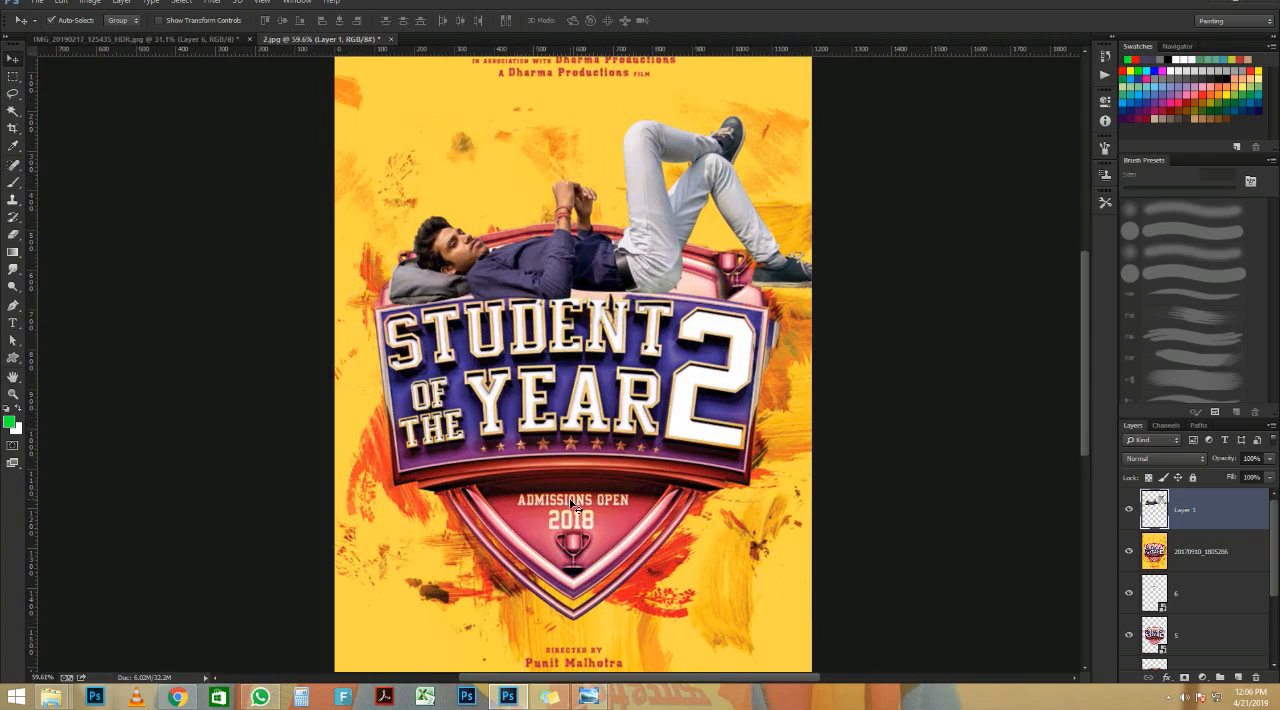
Step: Nudge the man's cut-out slightly up and left above the STUDENT lettering, and shift the poster background slightly left
click(574, 509)
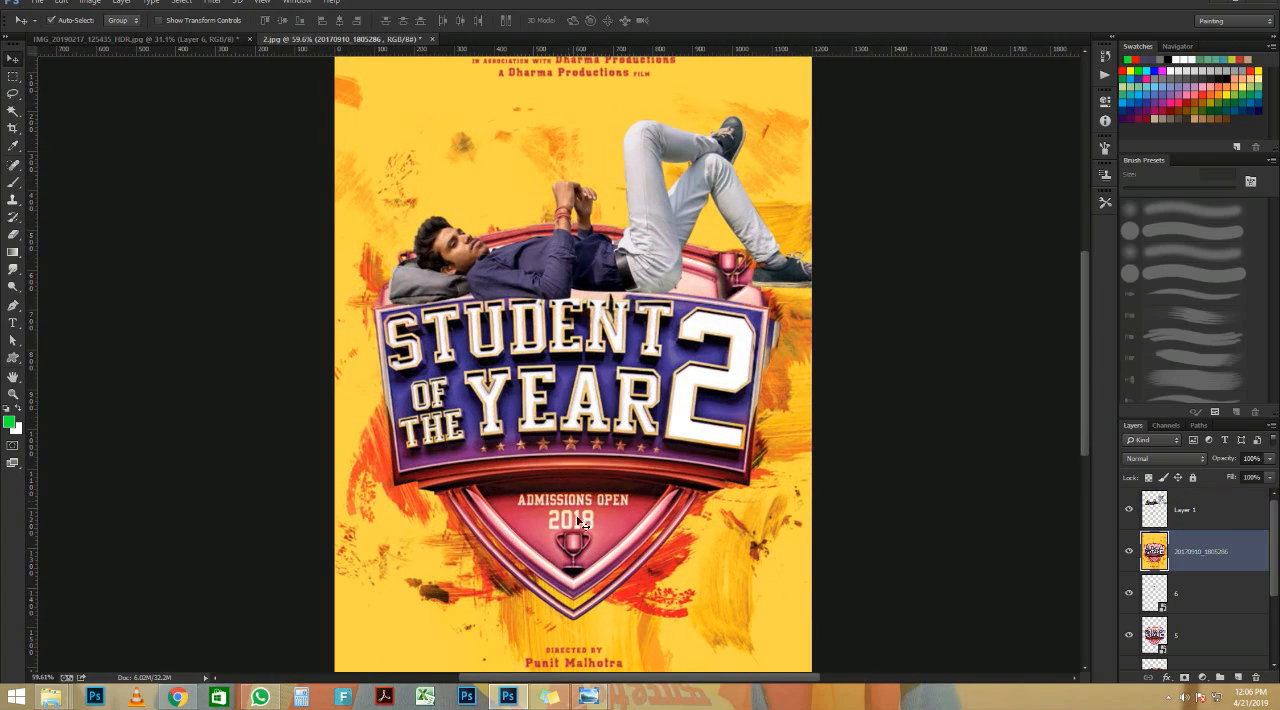
click(507, 266)
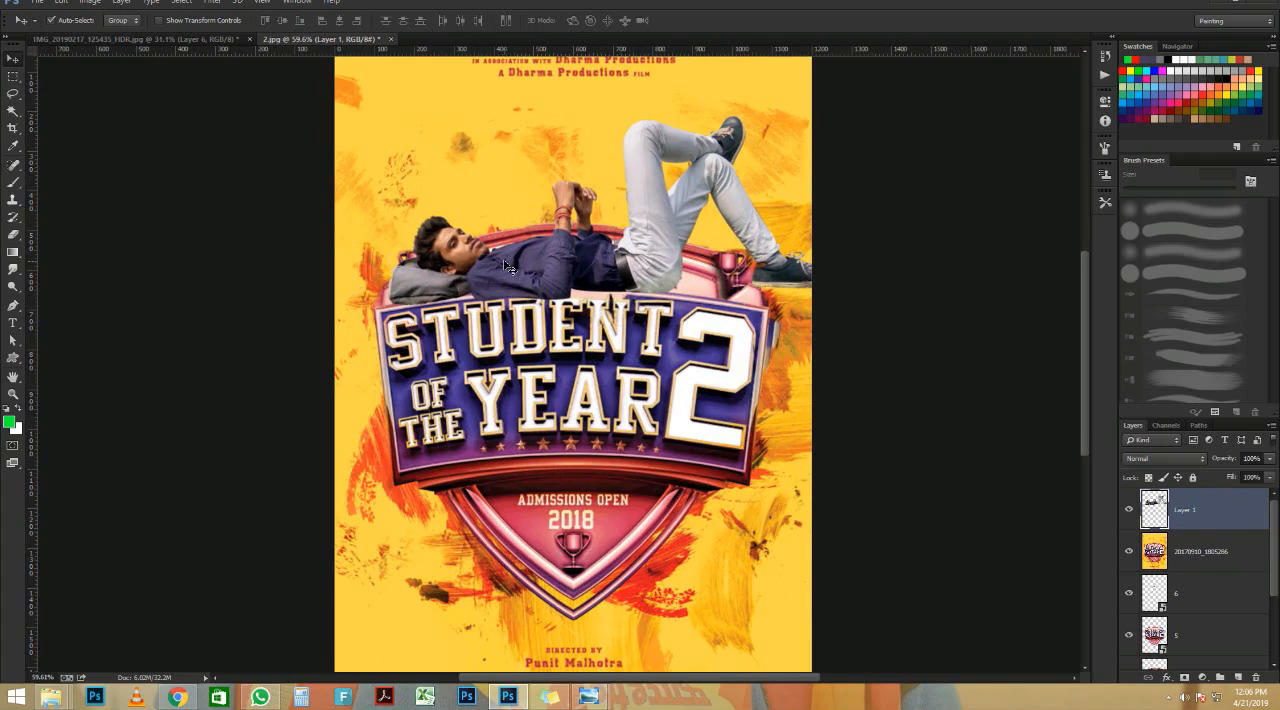
mouse_move(507, 266)
mouse_down()
mouse_move(499, 247)
mouse_move(491, 257)
mouse_up()
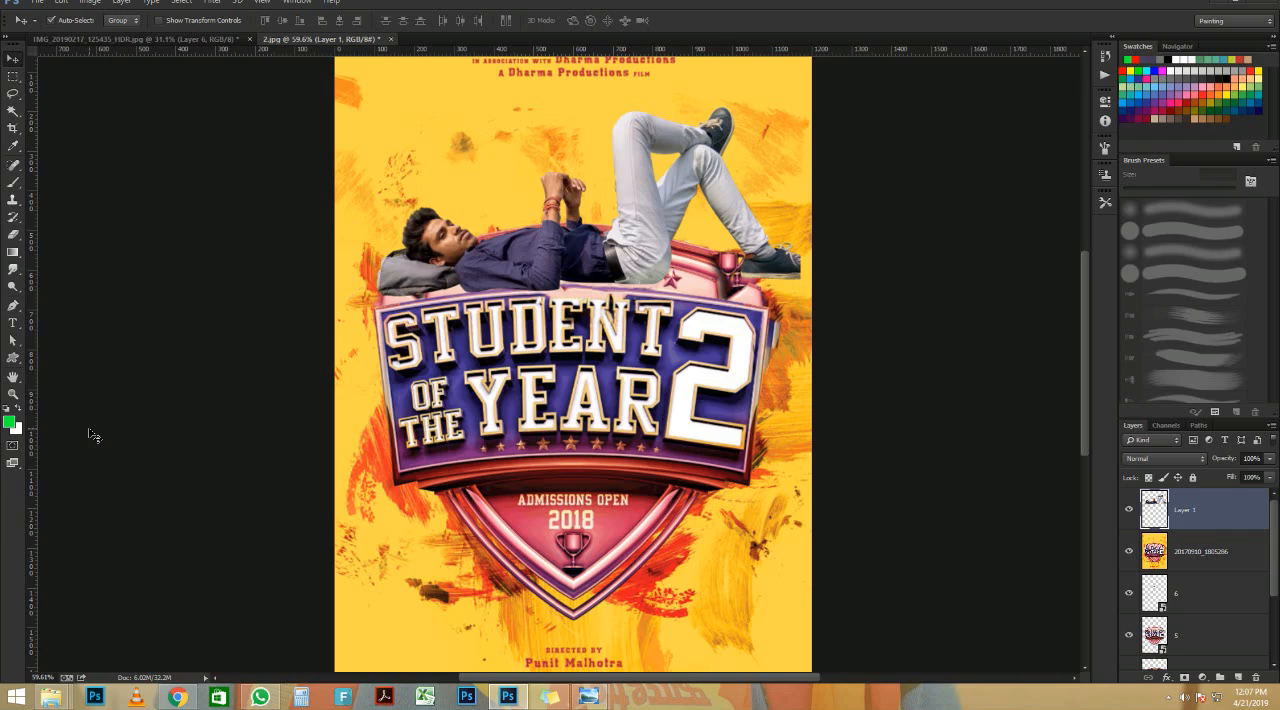
scroll(228, 432, up, 1)
scroll(431, 403, down, 3)
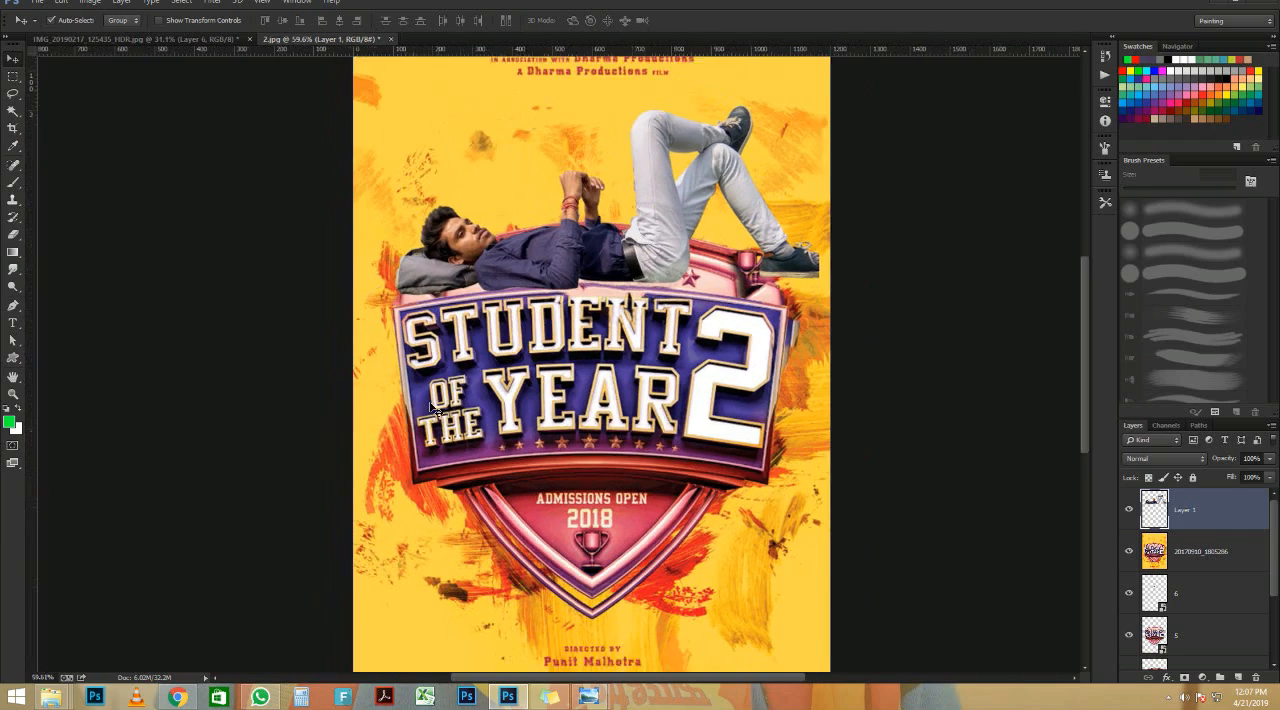
scroll(435, 407, down, 1)
scroll(432, 408, up, 2)
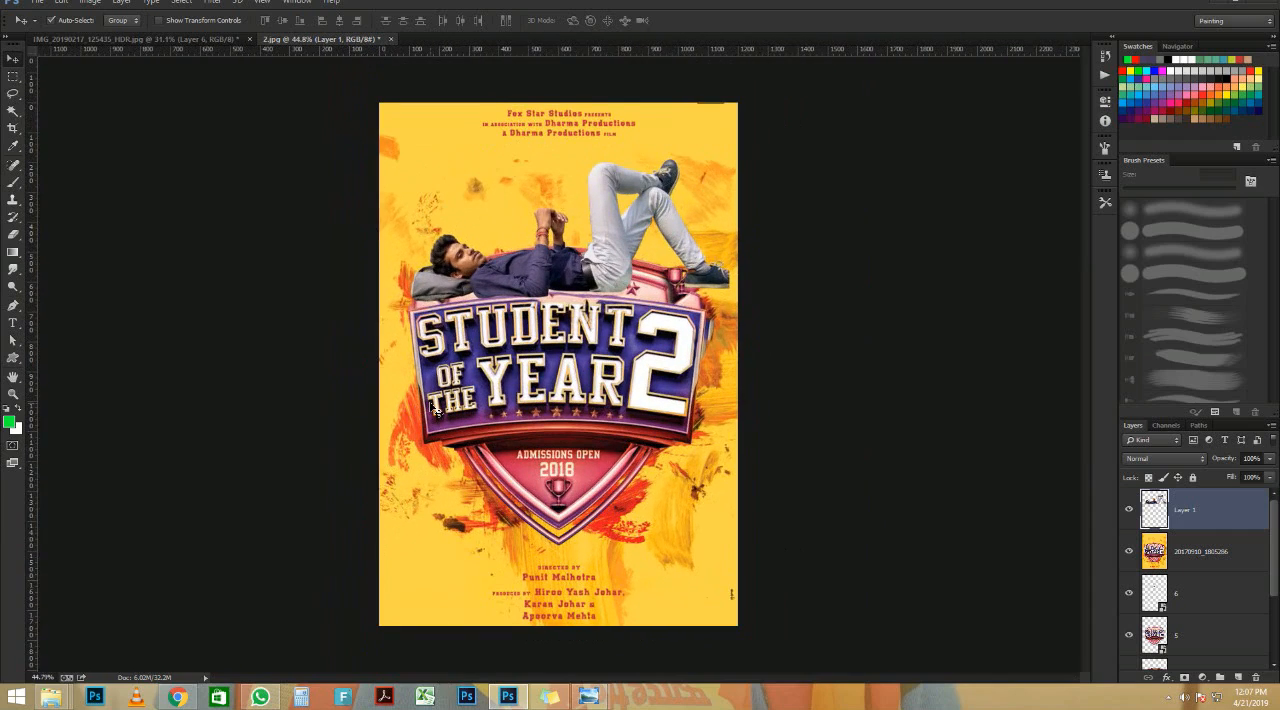
scroll(436, 408, up, 1)
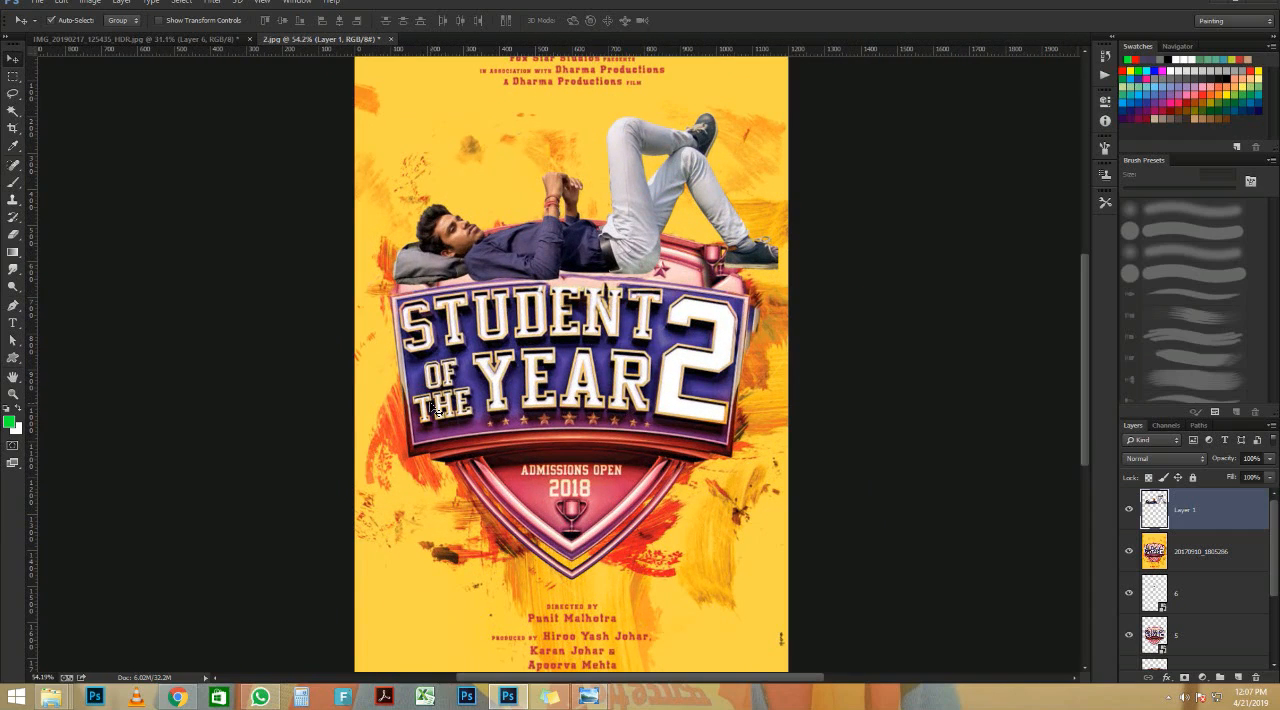
scroll(436, 408, down, 1)
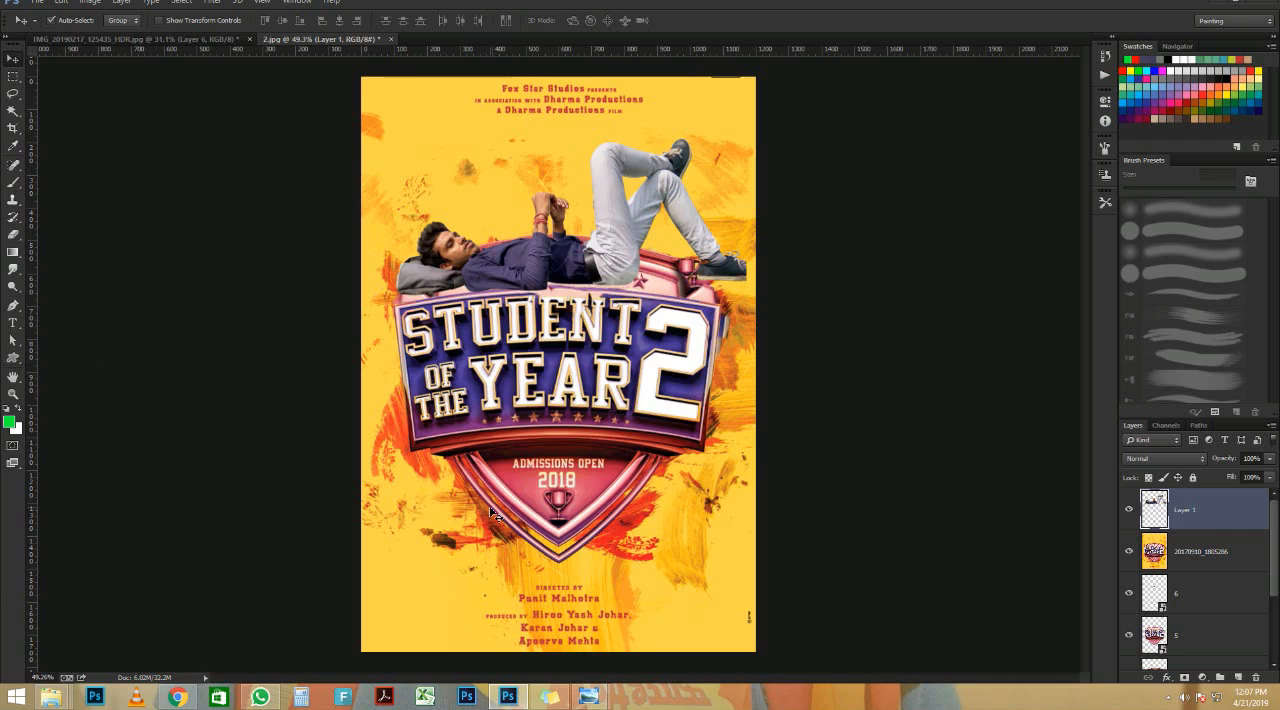
click(563, 620)
mouse_move(563, 620)
mouse_down()
mouse_move(533, 560)
mouse_move(448, 610)
mouse_move(468, 678)
mouse_move(540, 675)
mouse_move(556, 619)
mouse_up()
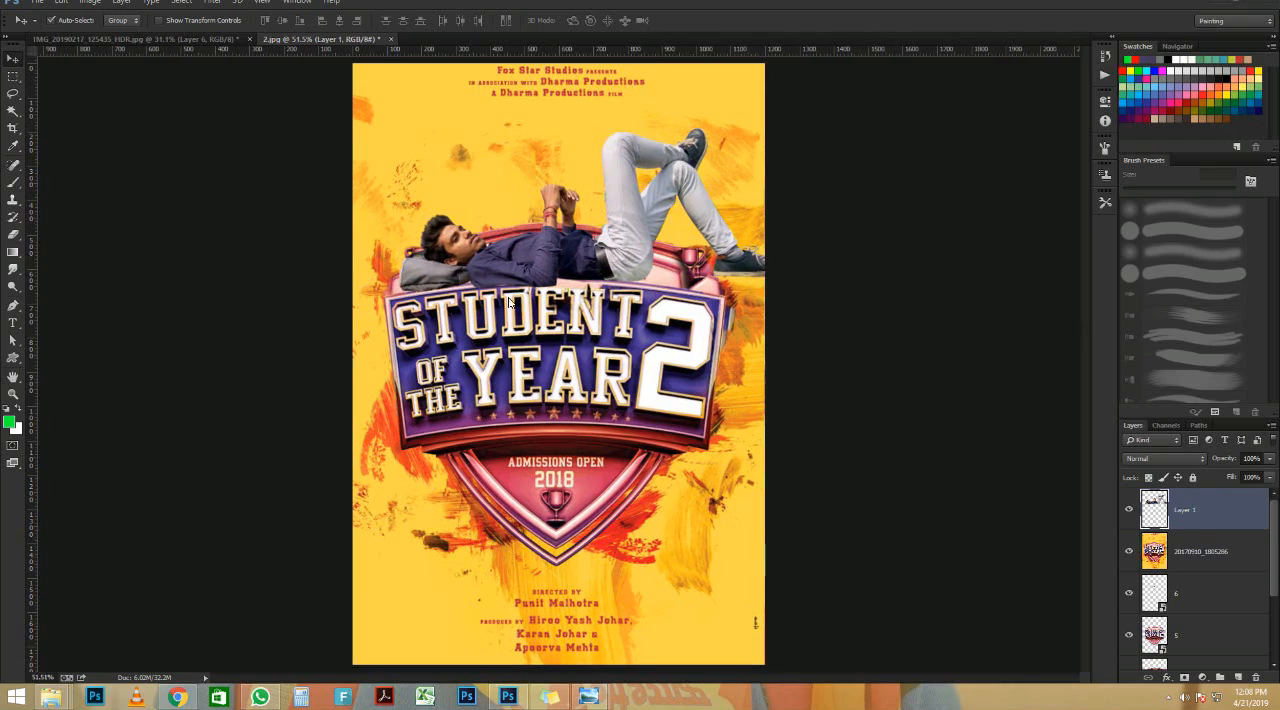
scroll(558, 364, down, 5)
scroll(558, 364, up, 5)
Step: Add a Selective Color adjustment layer with Reds set to Cyan -29, Magenta +6, Yellow +36 and Black +39
mouse_move(1278, 4)
click(1203, 678)
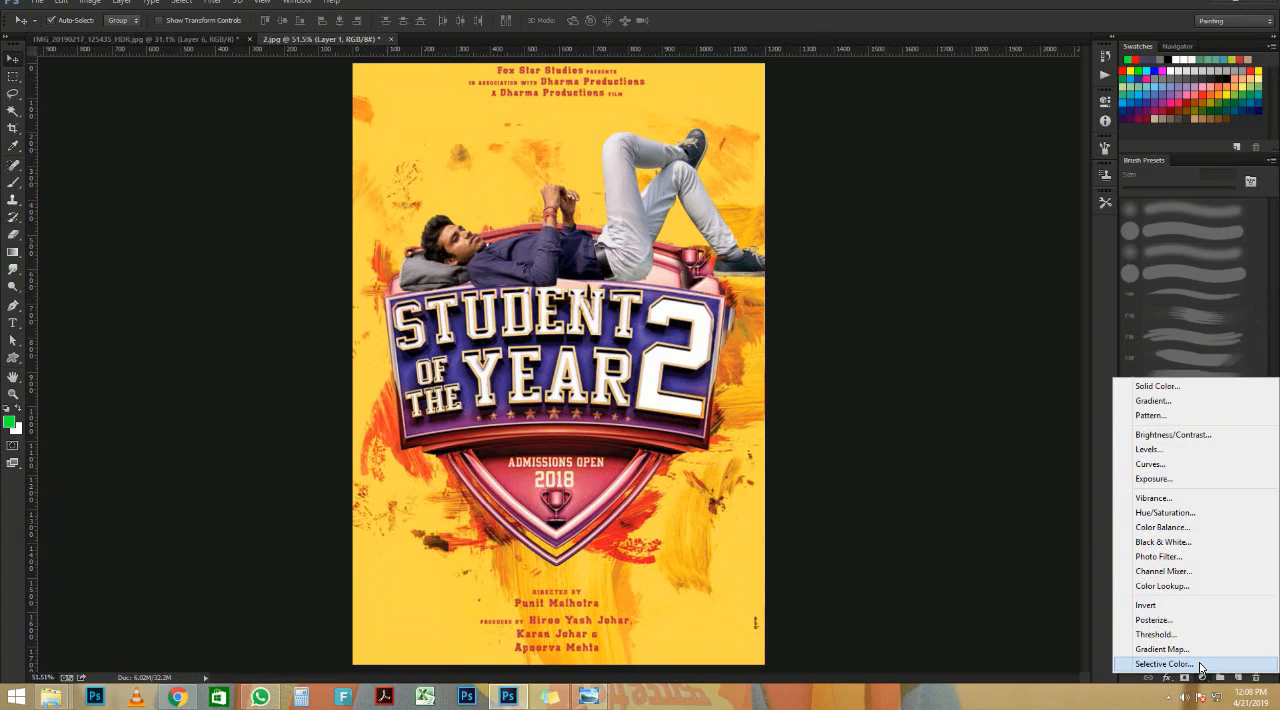
click(1201, 665)
drag(1013, 180, 1017, 206)
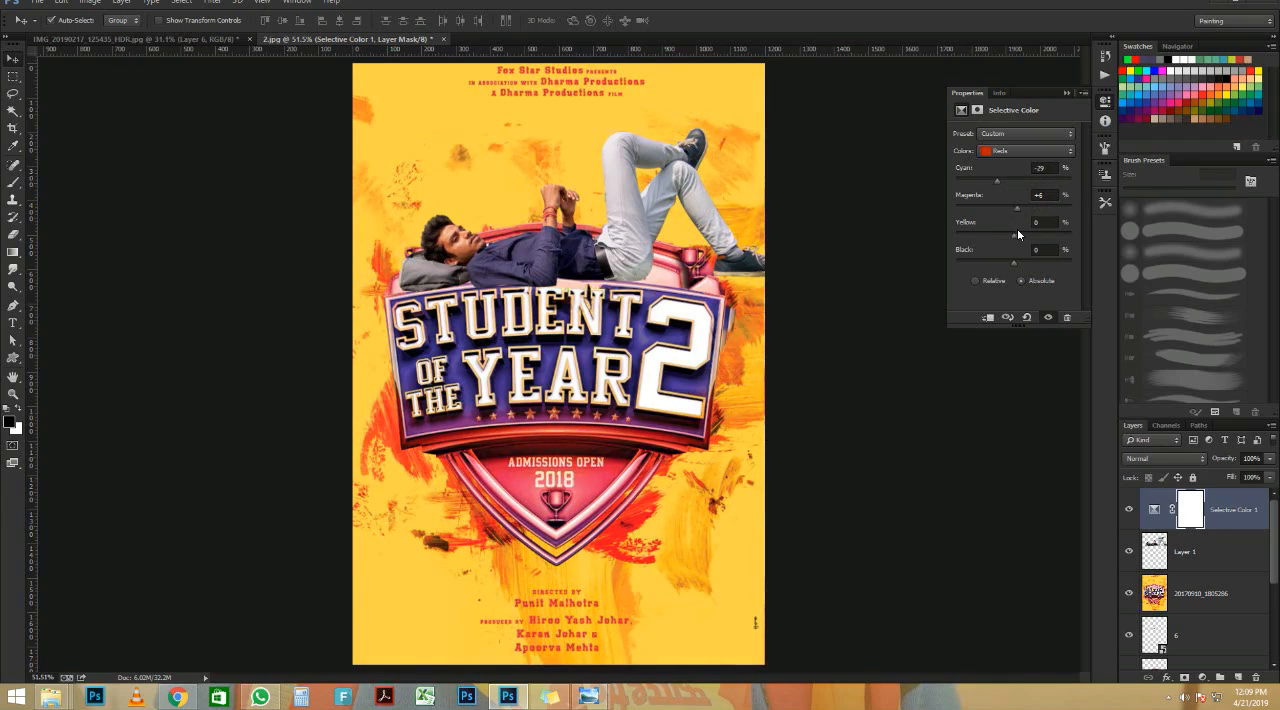
drag(1037, 236, 1036, 264)
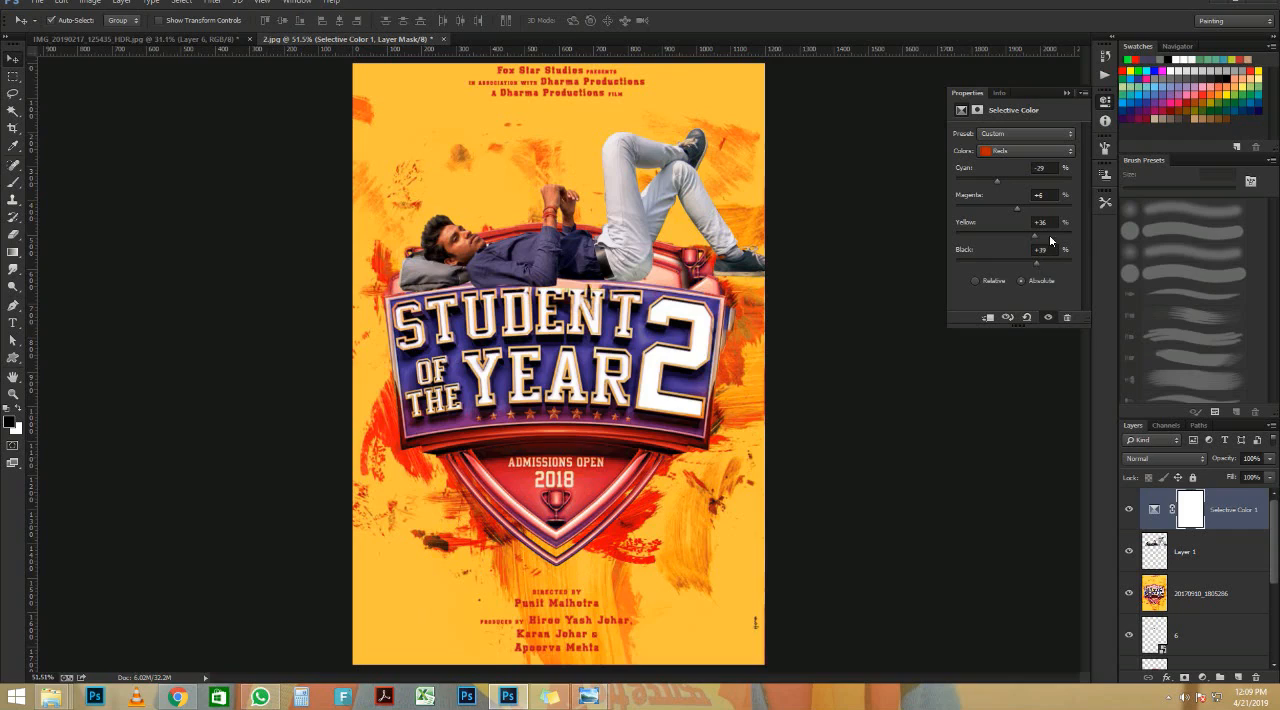
click(1067, 93)
Step: Mask the Selective Color adjustment off the man's face with a soft black 125 px brush at 99% opacity
scroll(440, 225, up, 10)
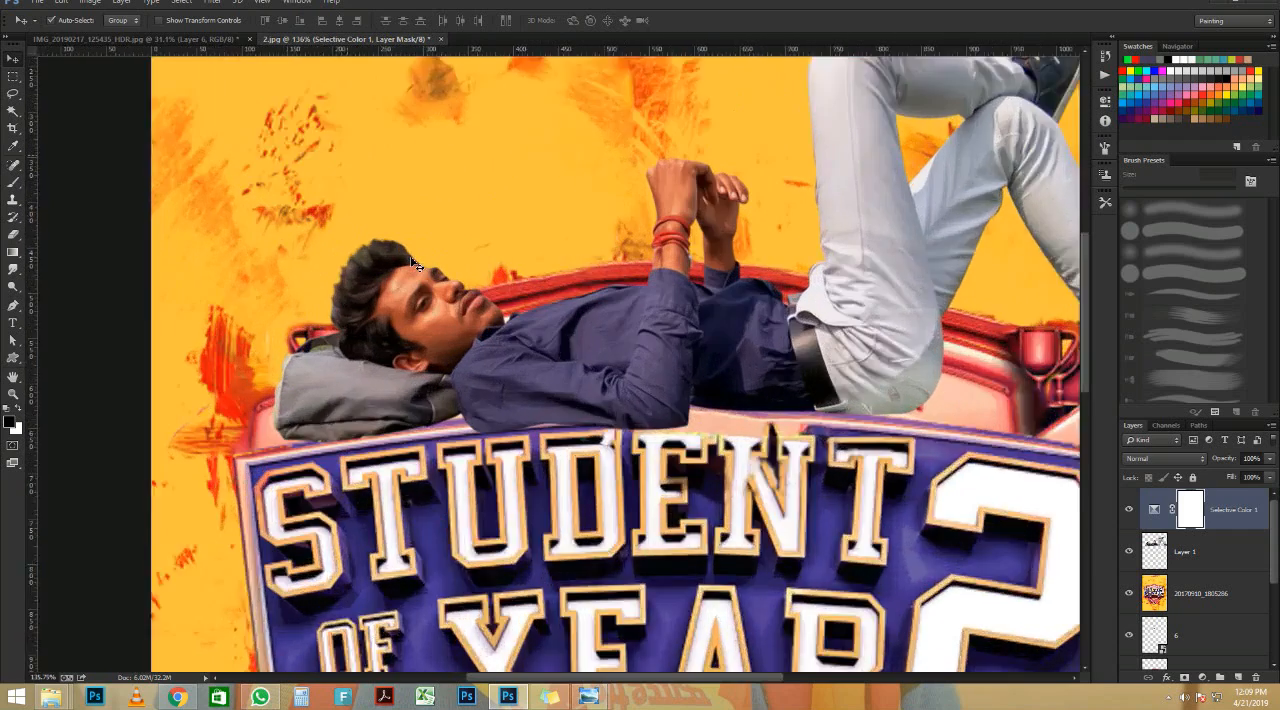
key(b)
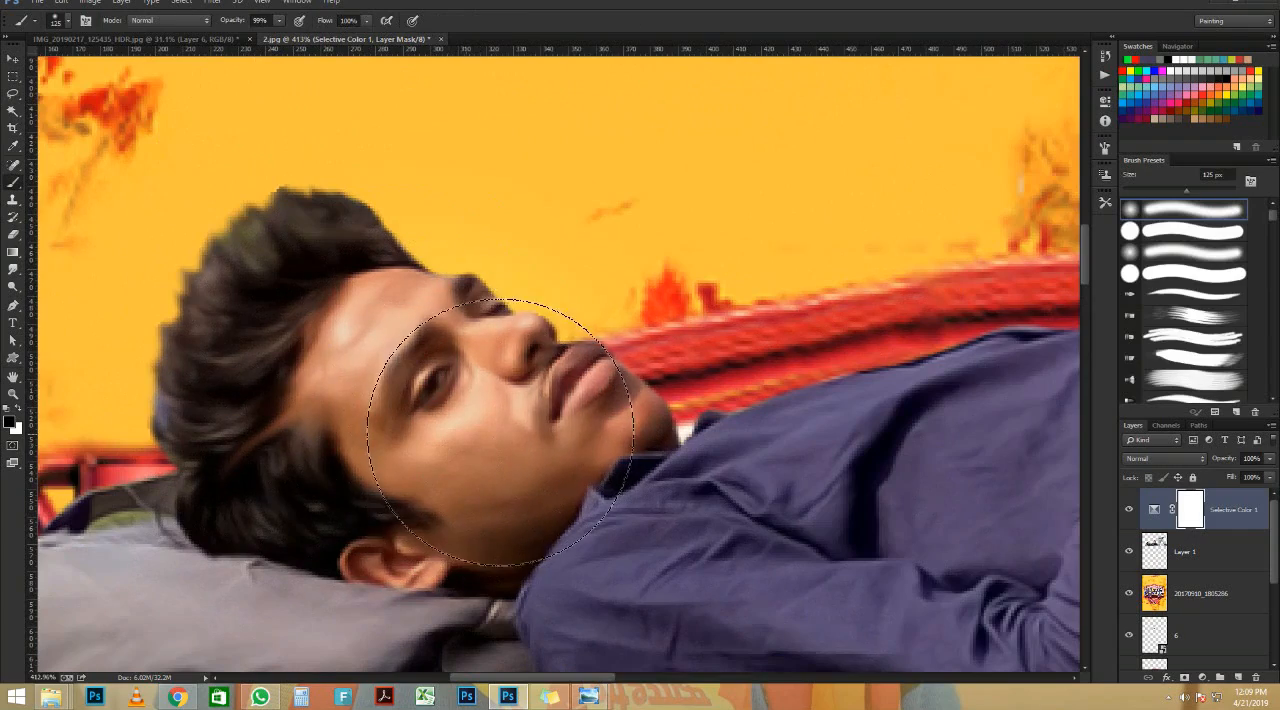
scroll(480, 433, down, 10)
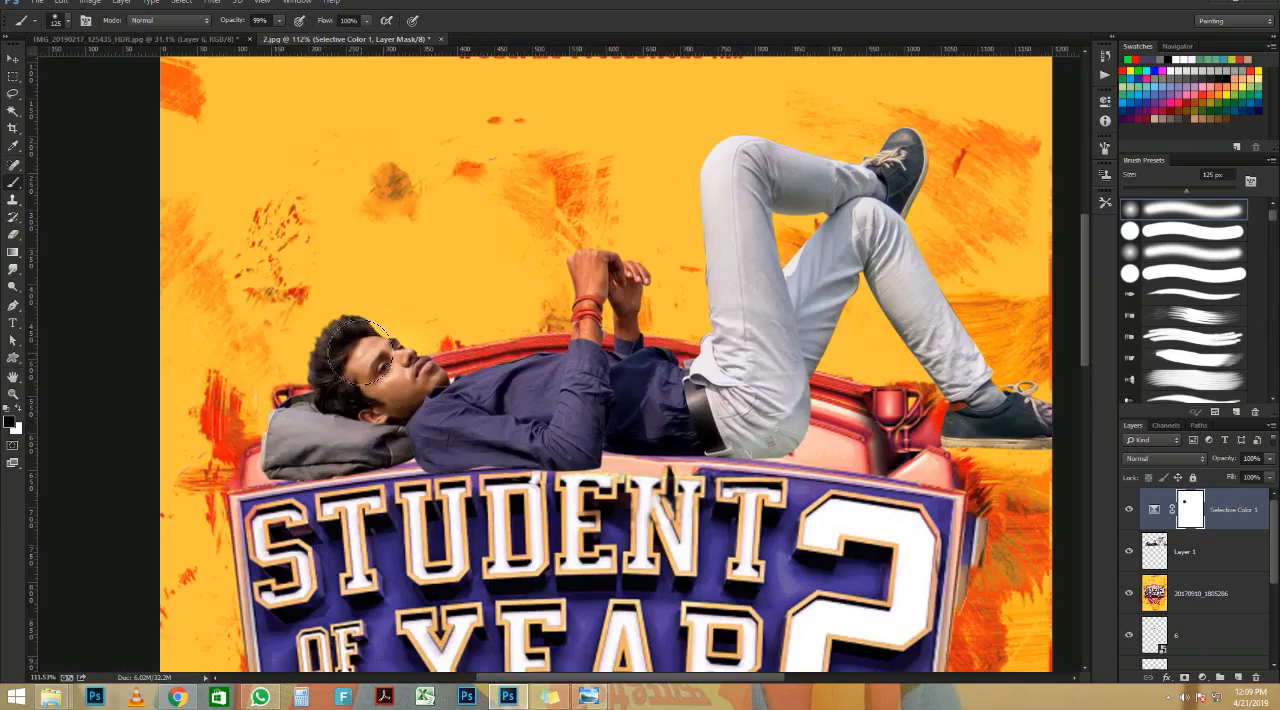
scroll(311, 346, down, 3)
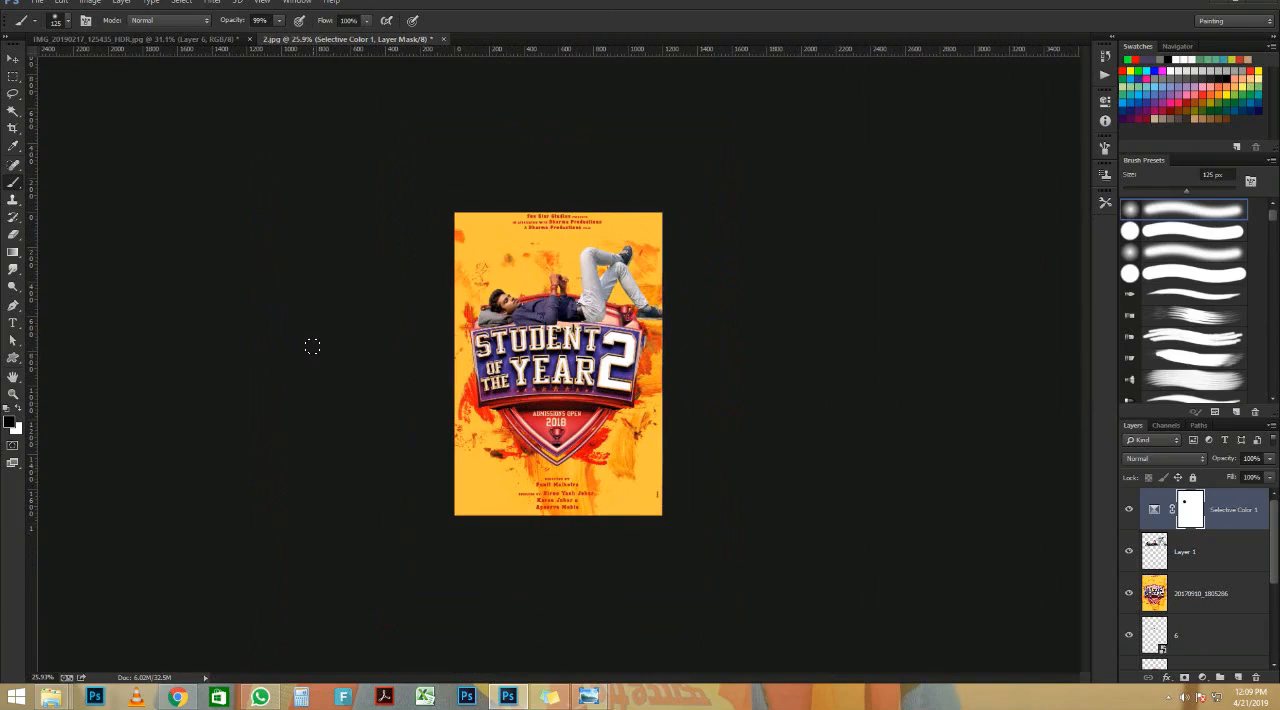
click(13, 58)
scroll(680, 349, up, 2)
scroll(645, 350, up, 2)
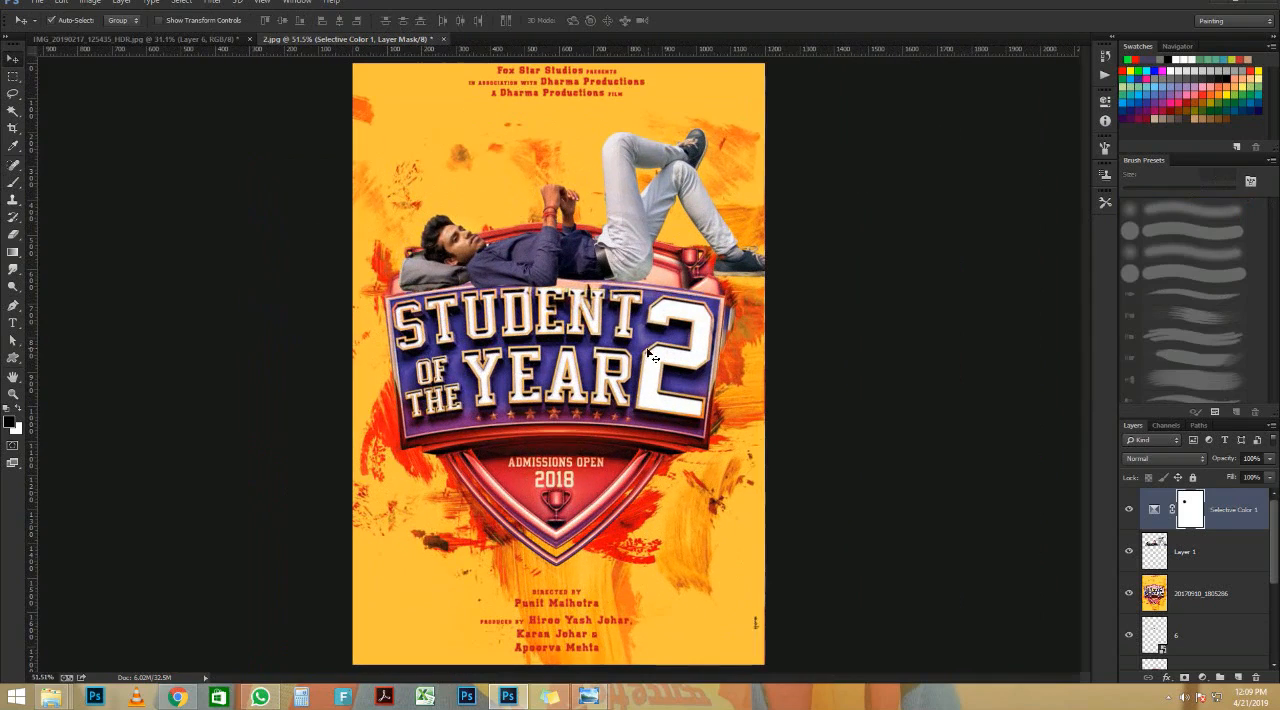
Step: Add a Color Balance adjustment layer and adjust the magenta-green and yellow-blue balance of its midtones
click(1203, 678)
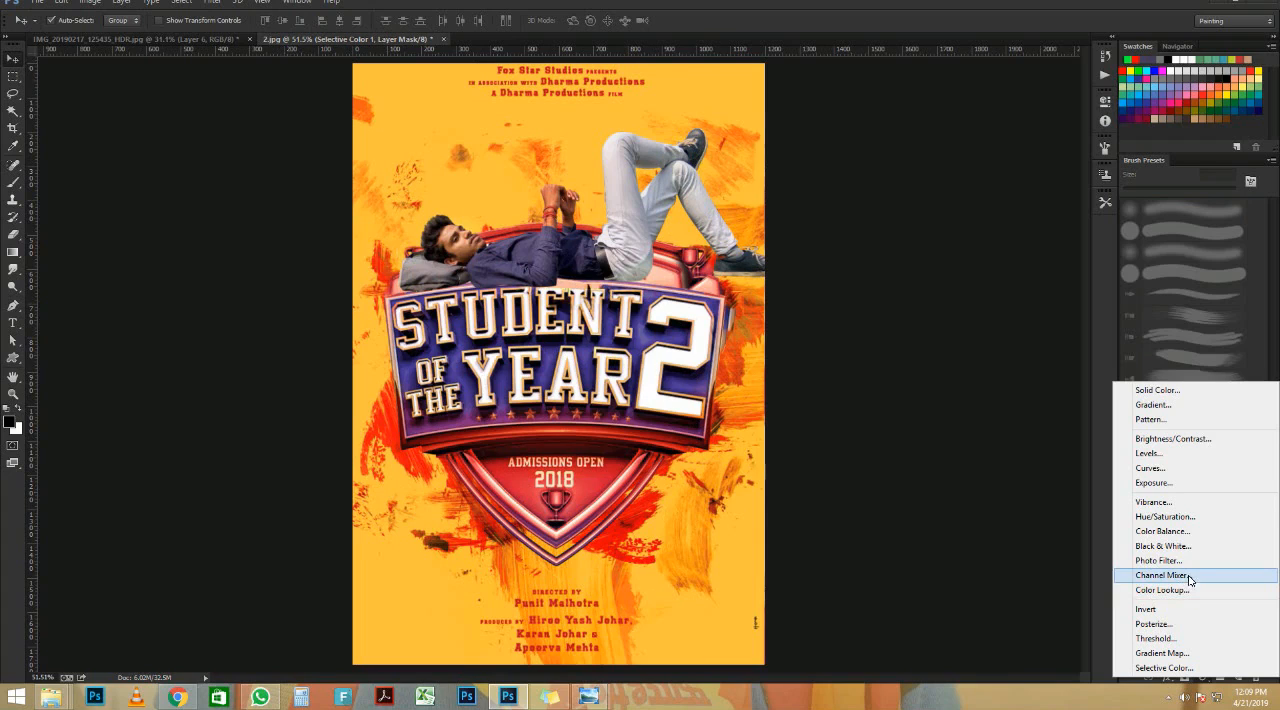
click(1198, 533)
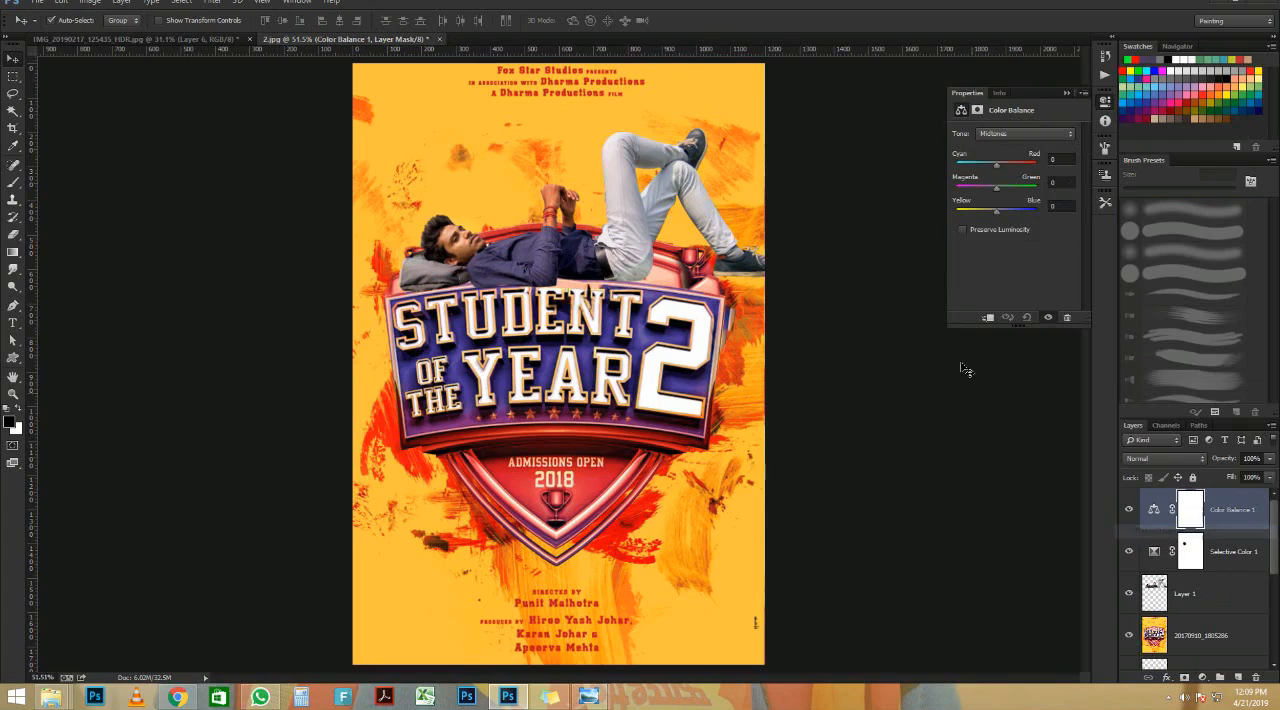
drag(997, 189, 994, 211)
click(1066, 94)
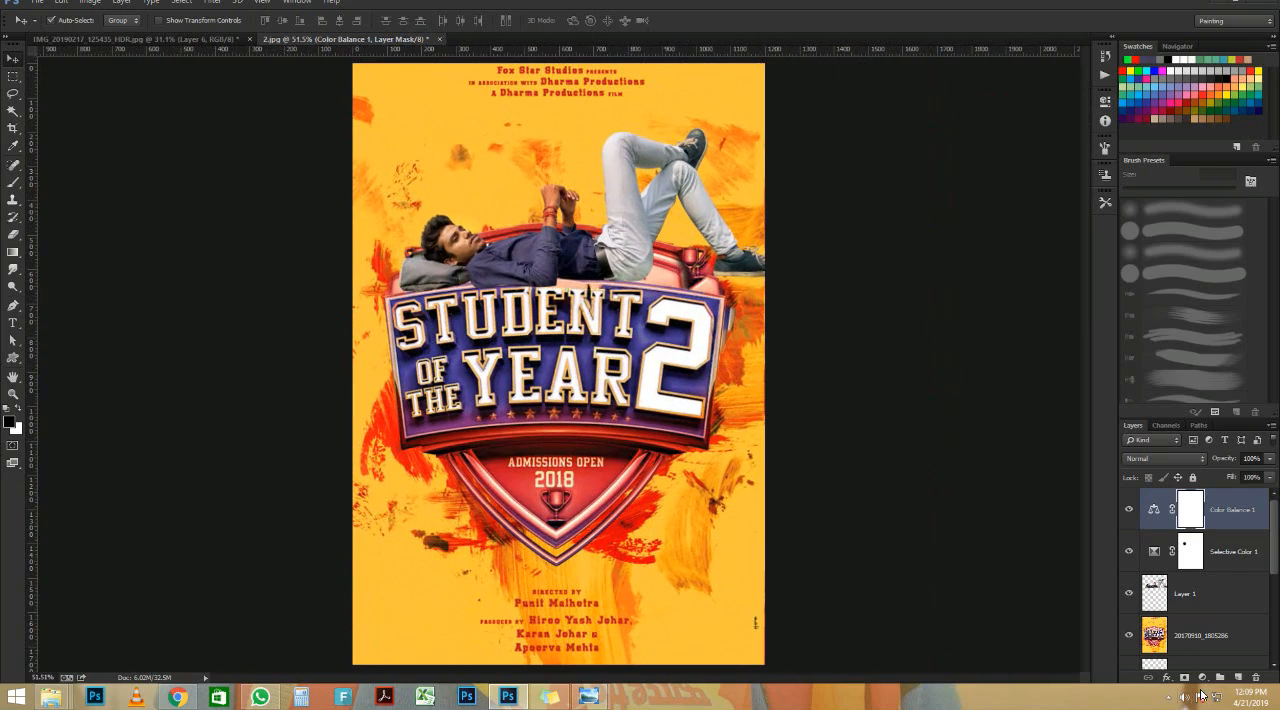
Step: Add a second Color Balance adjustment layer with midtones at Cyan-Red +5, Magenta-Green -18 and Yellow-Blue -20
click(1202, 678)
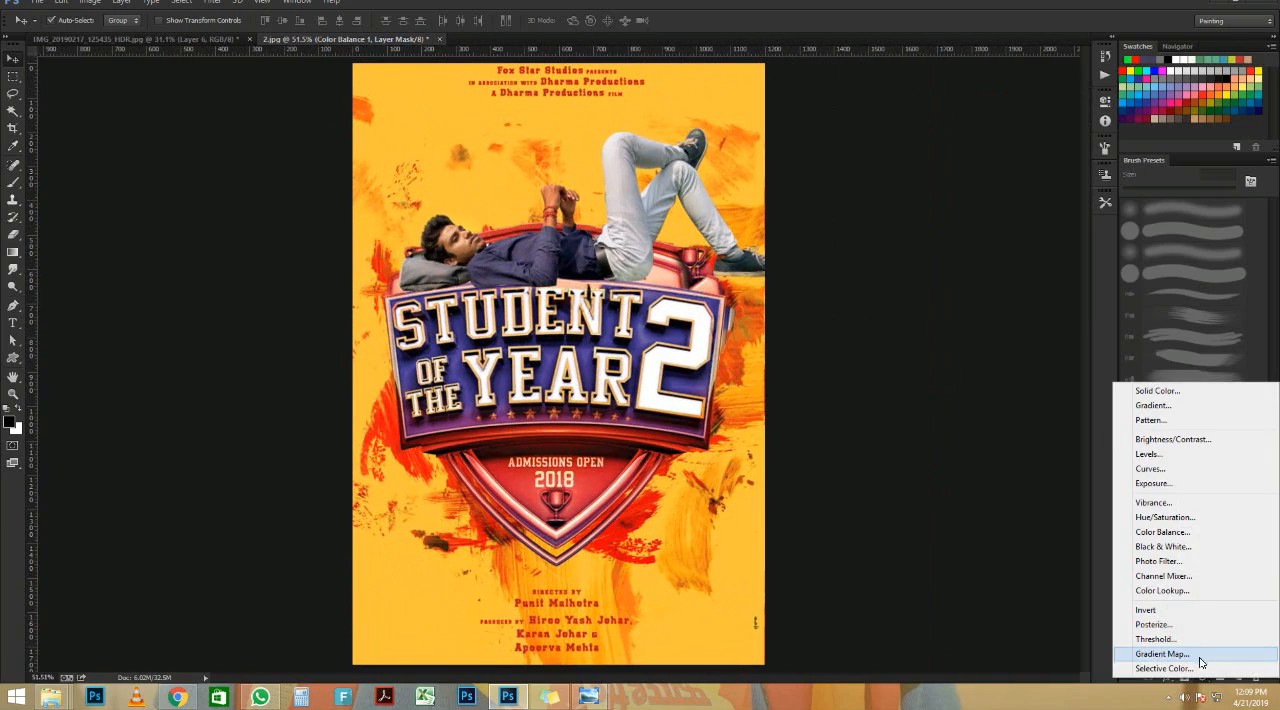
click(1175, 533)
drag(997, 164, 988, 212)
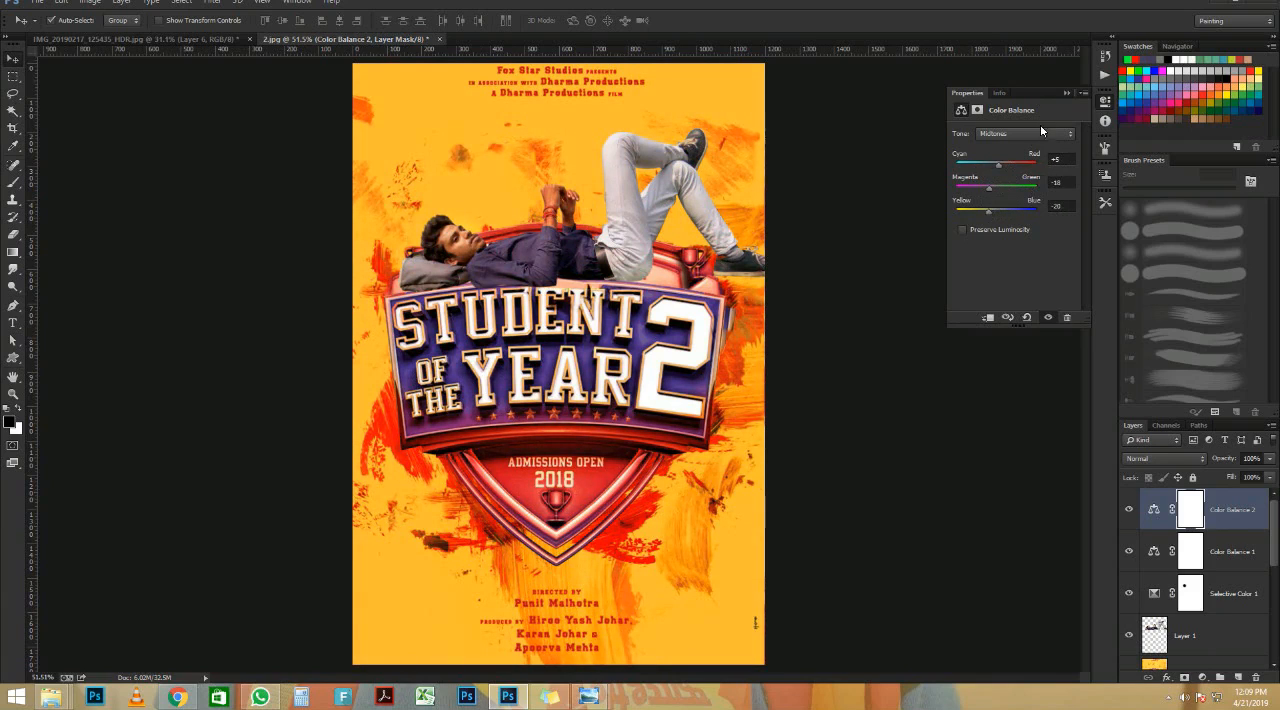
click(1066, 93)
scroll(447, 305, up, 2)
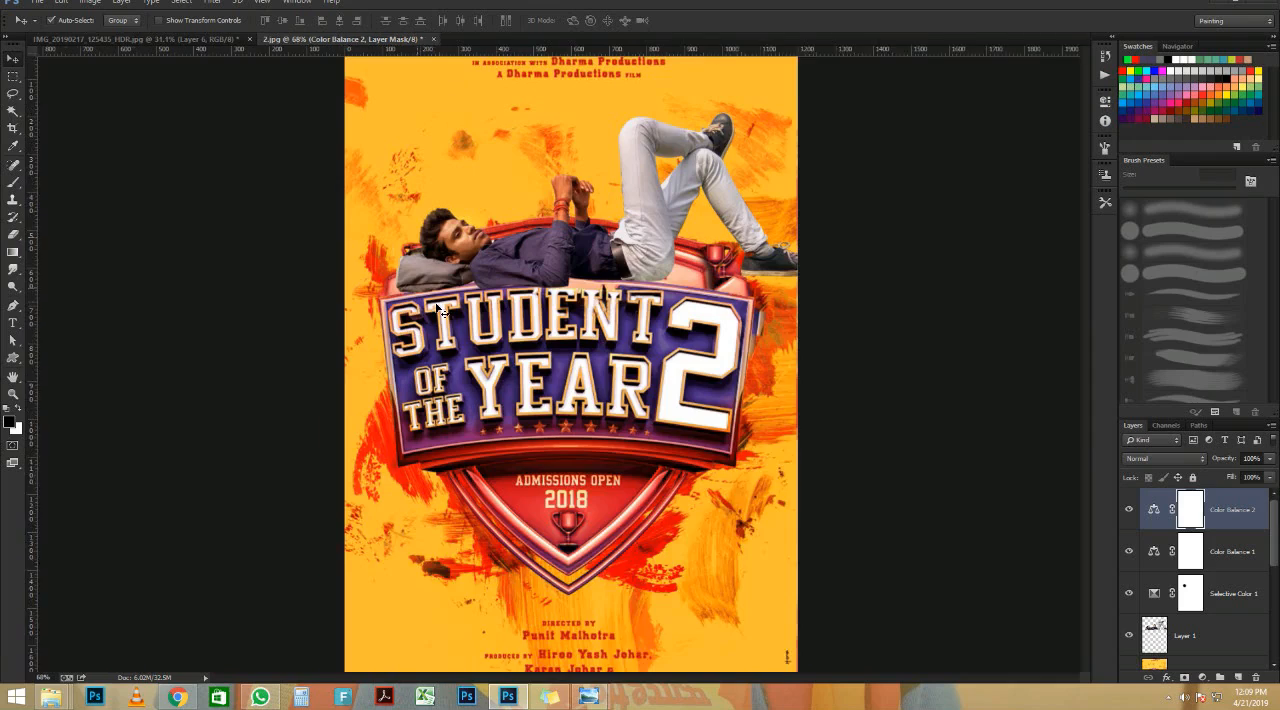
scroll(447, 305, down, 2)
Step: Add a small black script text line below the shield with the editor's full name followed by "Photoshop Editor"
key(t)
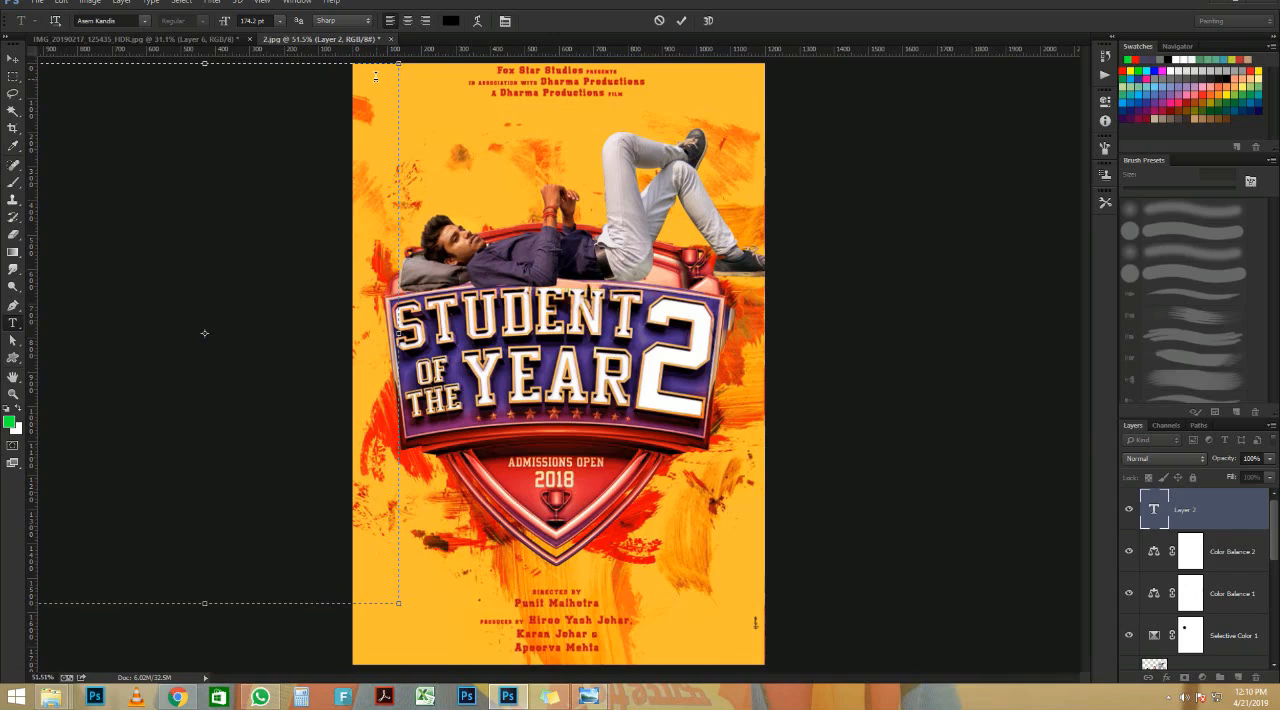
key(Escape)
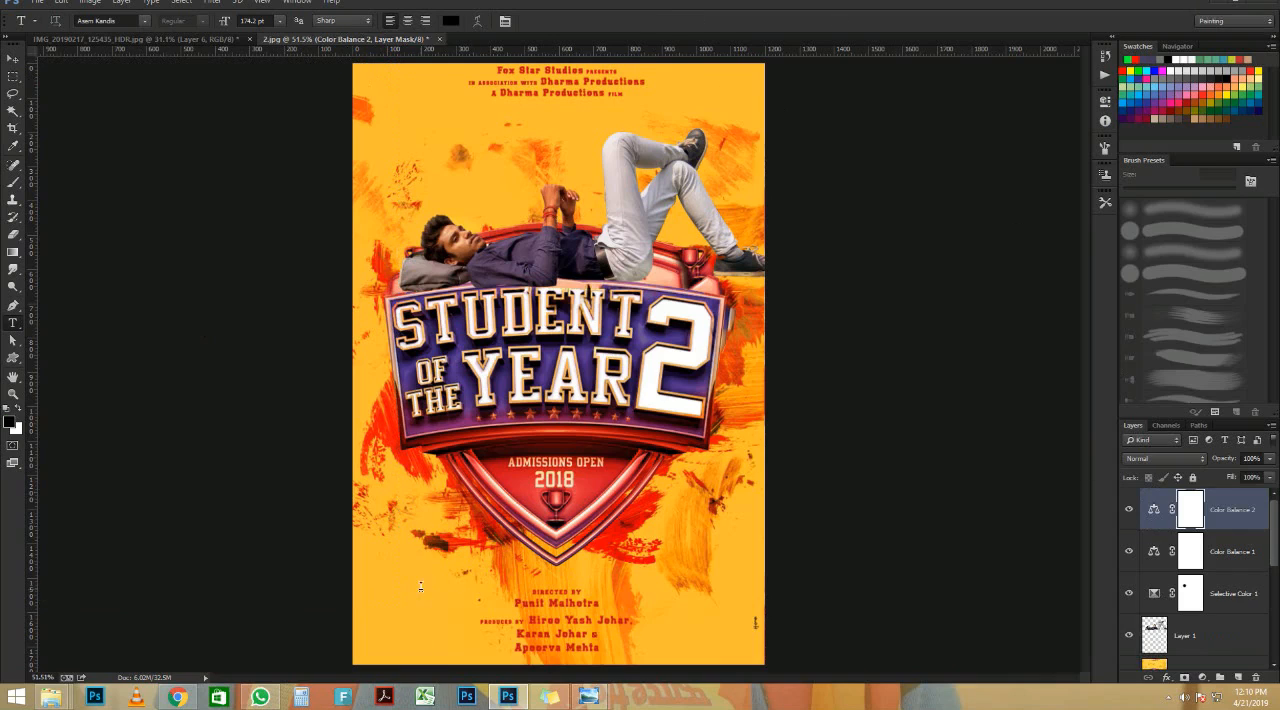
click(419, 586)
drag(228, 25, 122, 26)
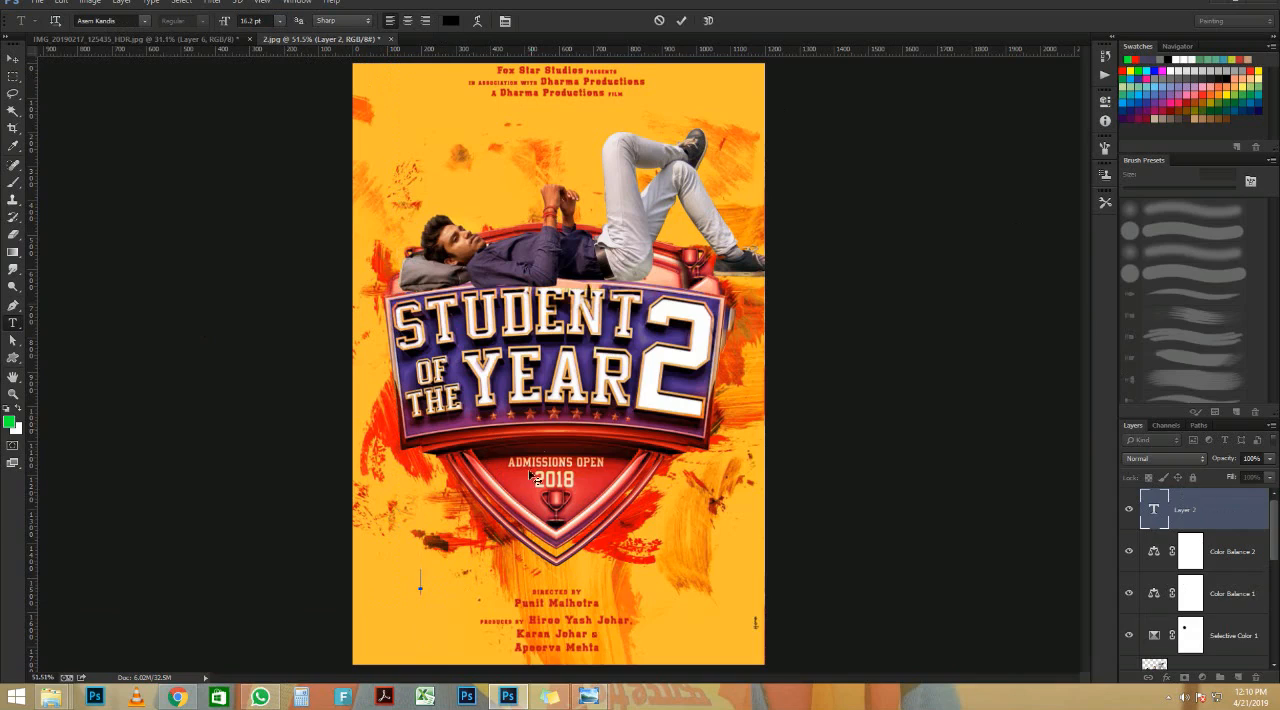
text(Ratan Kumar Photoshop Editor)
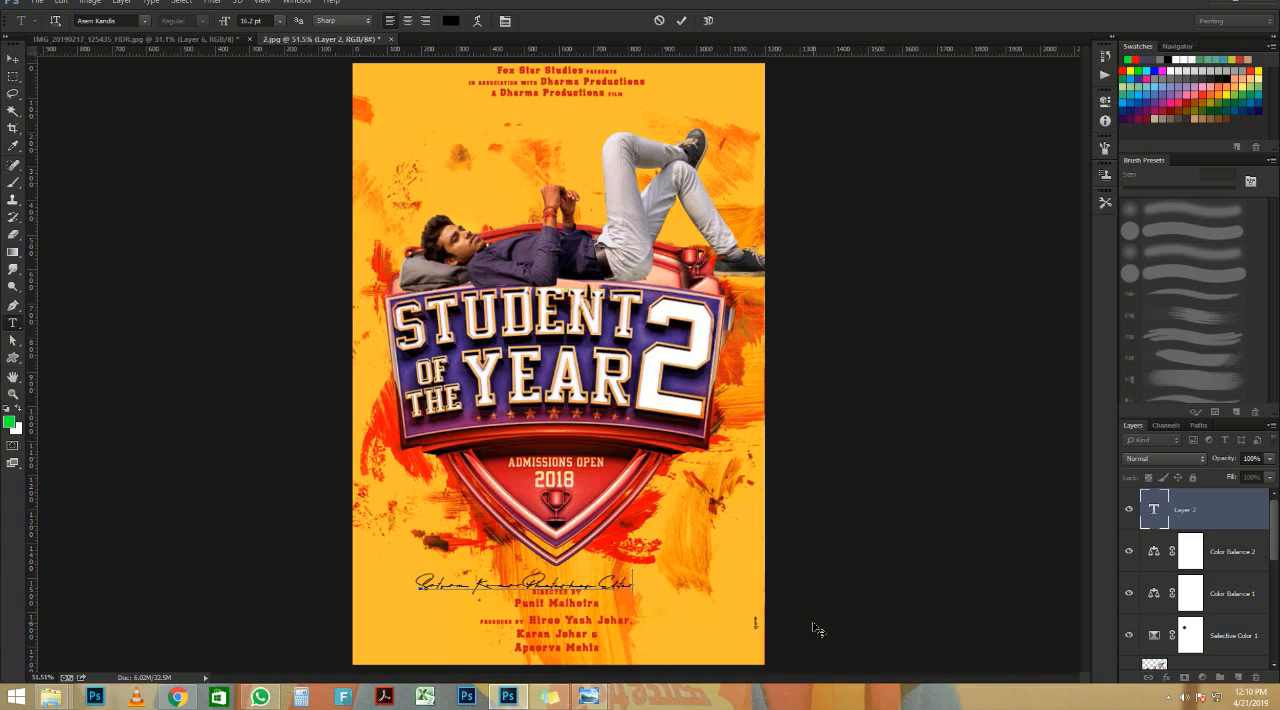
click(681, 20)
key(v)
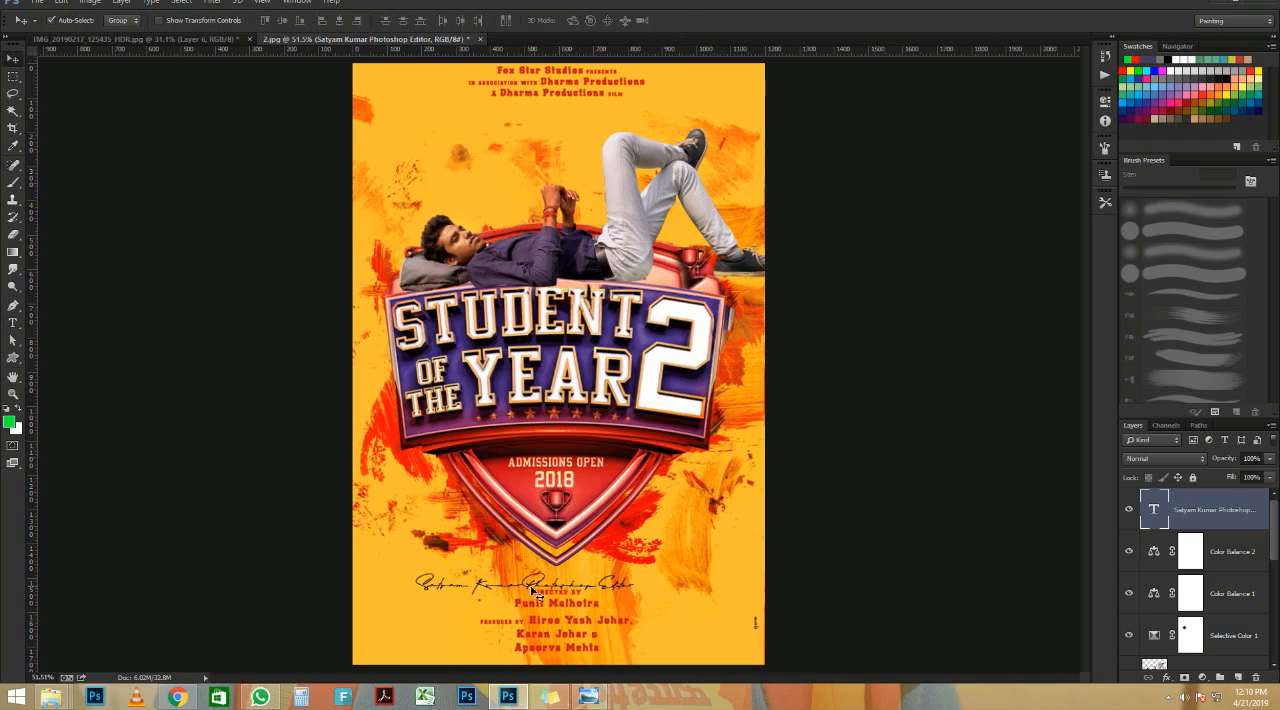
Step: Move the script signature text directly beneath the top production credits and nudge it slightly upward
drag(536, 590, 567, 116)
scroll(581, 99, up, 10)
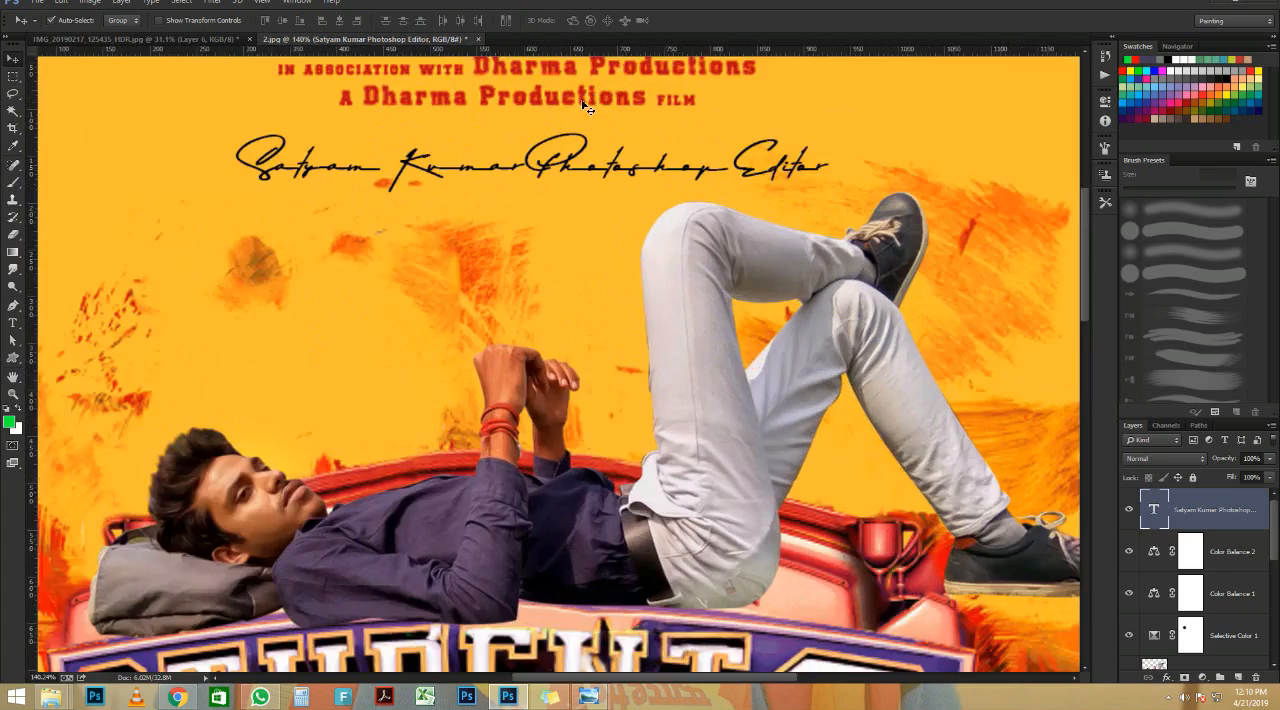
key(Up)
key(Up)
key(Up)
key(Up)
key(Up)
key(Up)
key(Up)
key(Up)
key(Up)
key(Up)
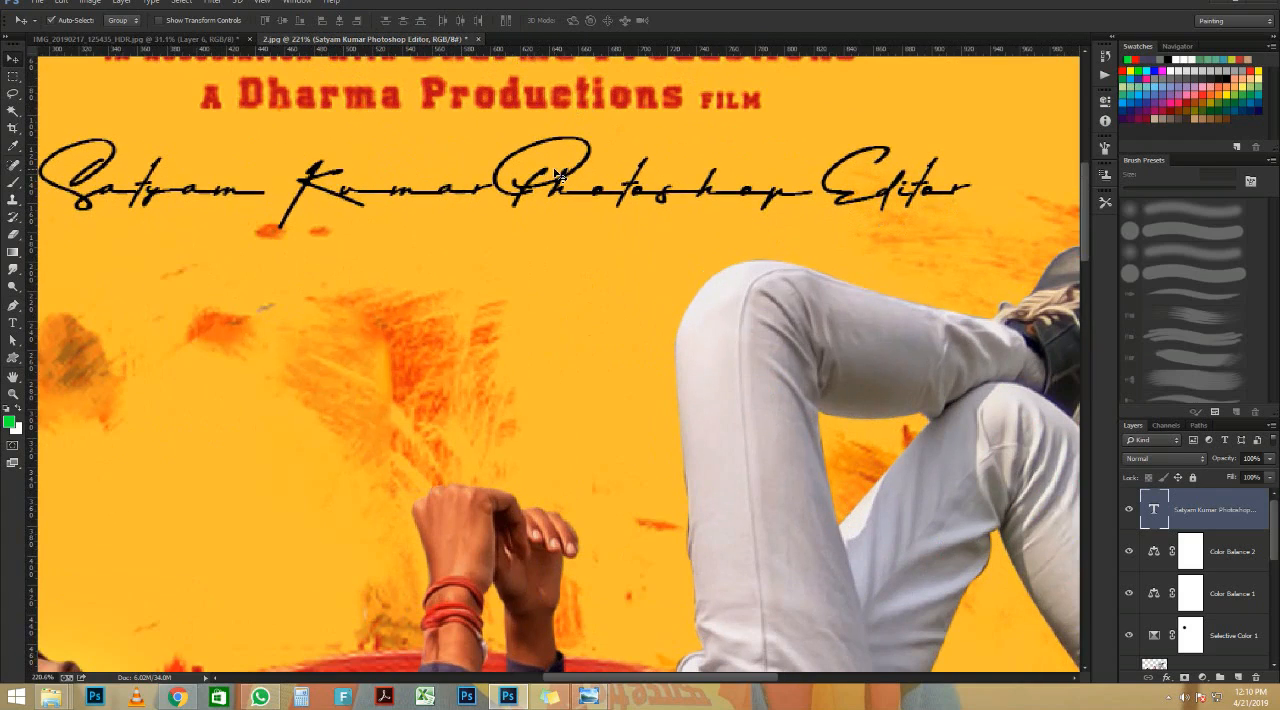
scroll(467, 196, down, 3)
scroll(440, 210, down, 3)
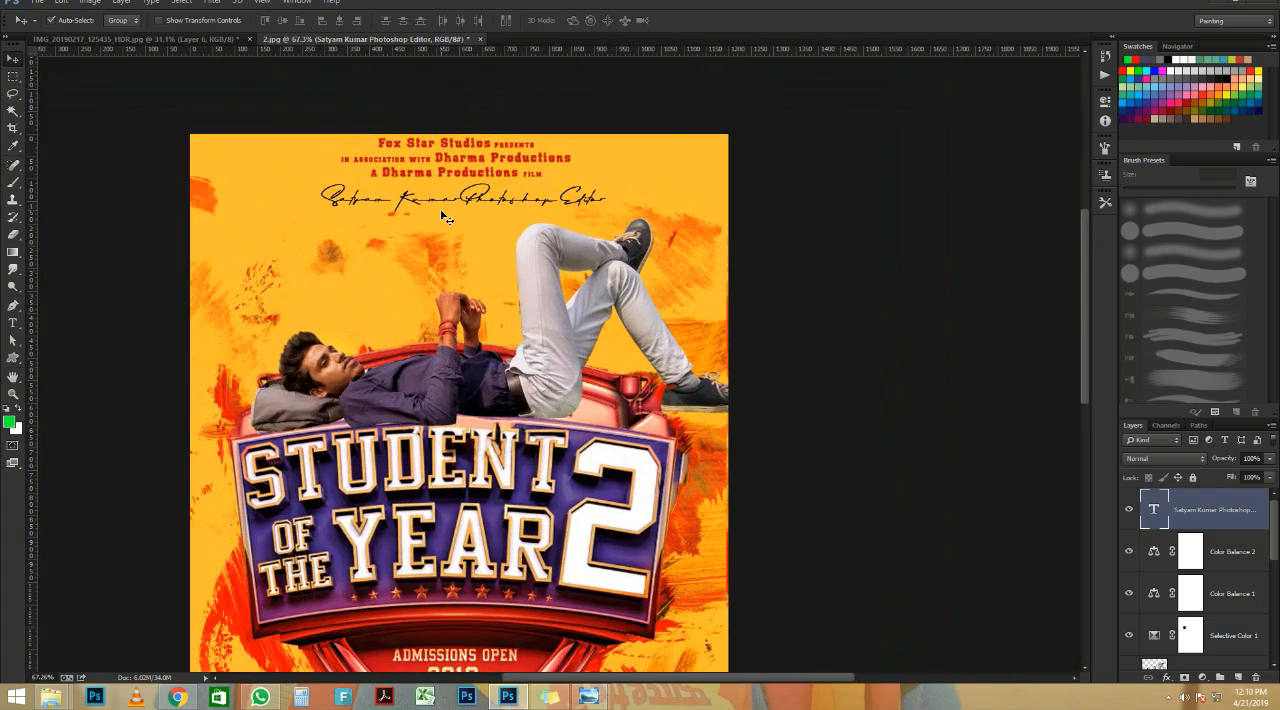
Step: Apply a default Drop Shadow layer style to the script signature text
key(ctrl+0)
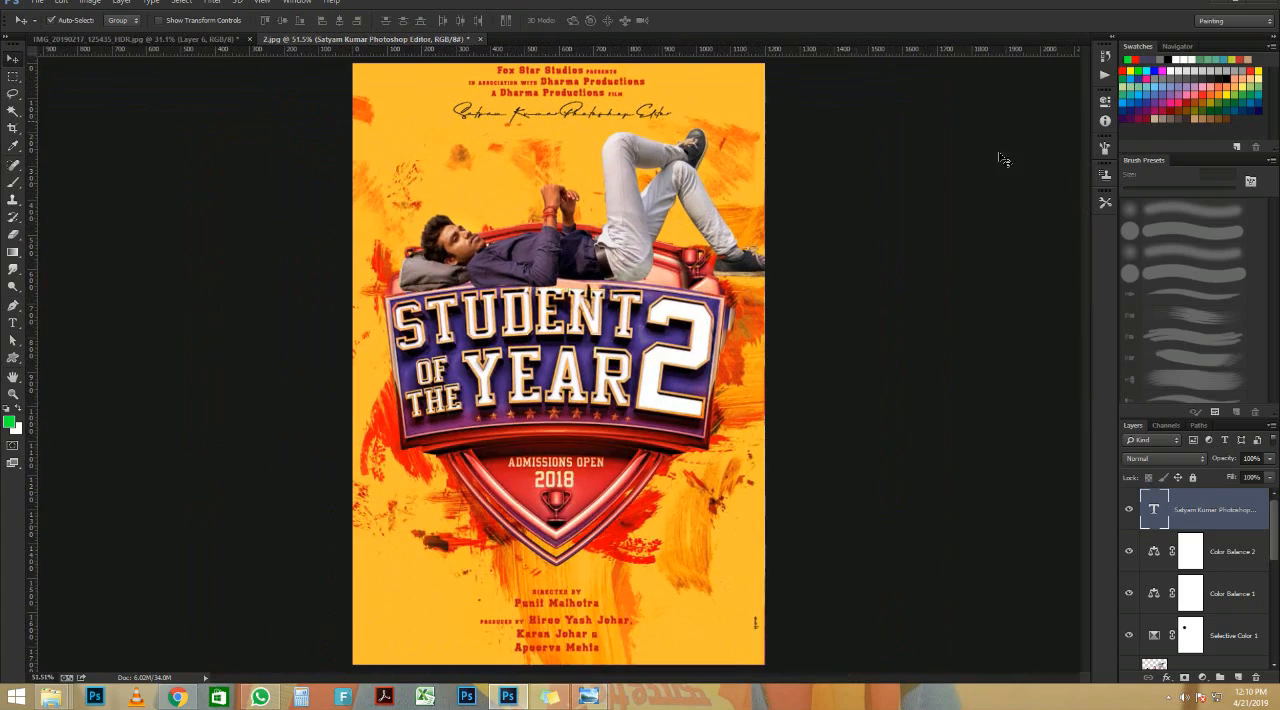
double_click(1244, 524)
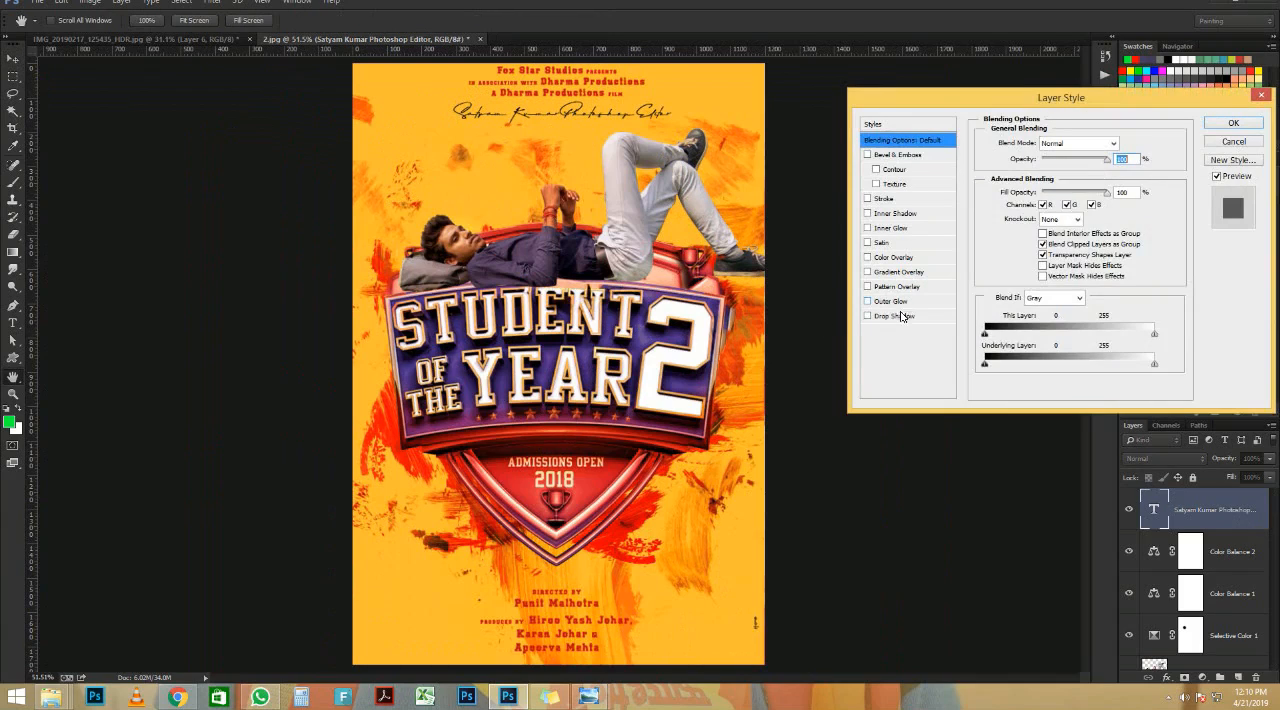
click(894, 316)
key(ctrl+plus)
key(ctrl+plus)
key(ctrl+plus)
key(ctrl+plus)
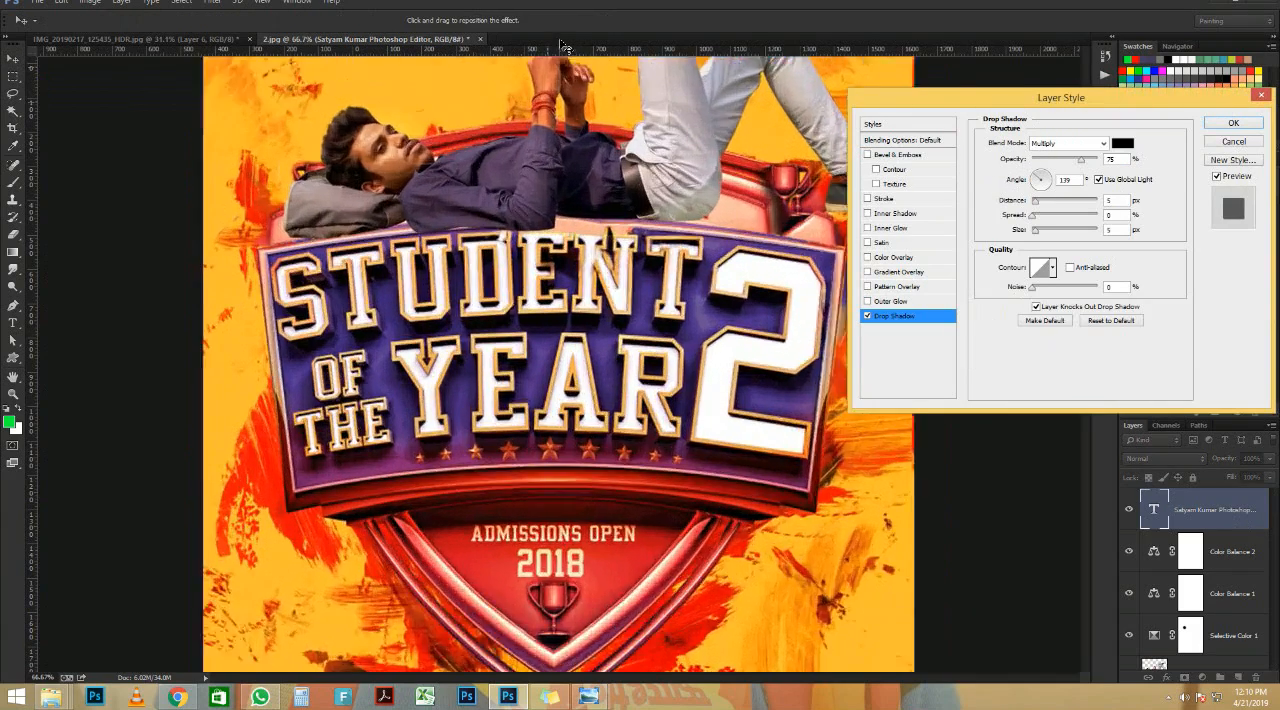
key(Return)
scroll(575, 384, down, 5)
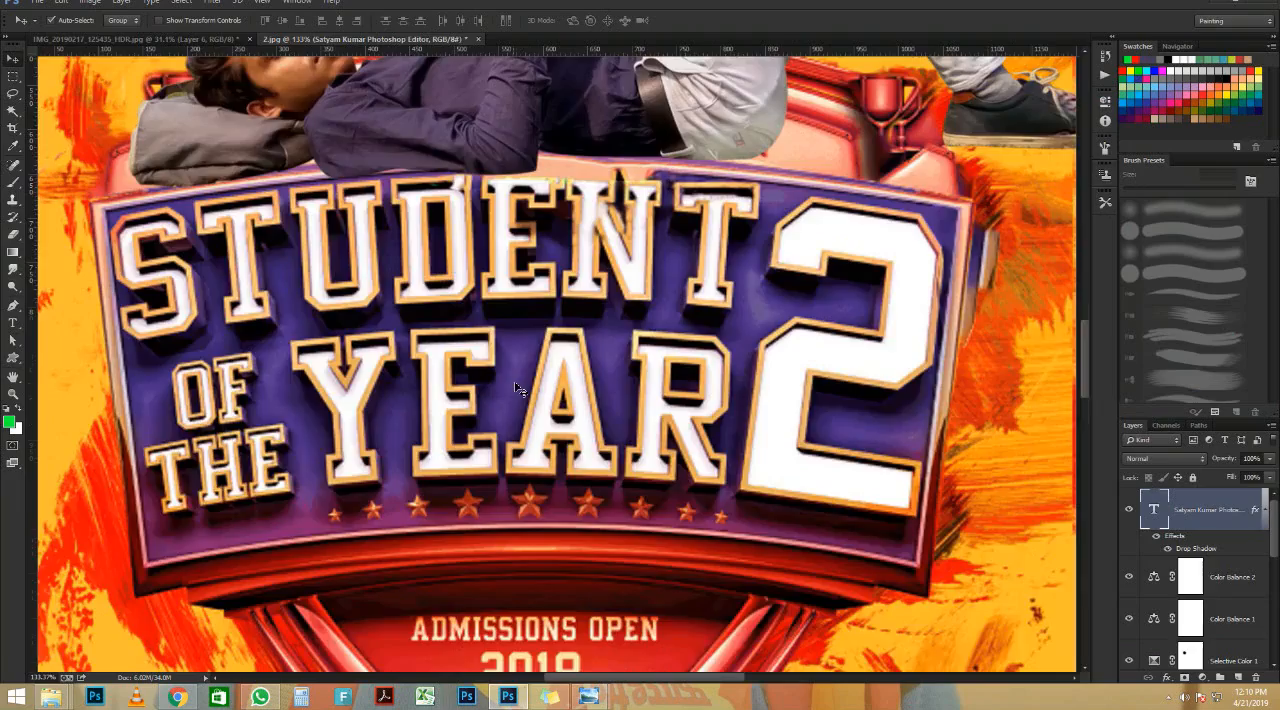
scroll(578, 215, up, 2)
scroll(620, 60, up, 2)
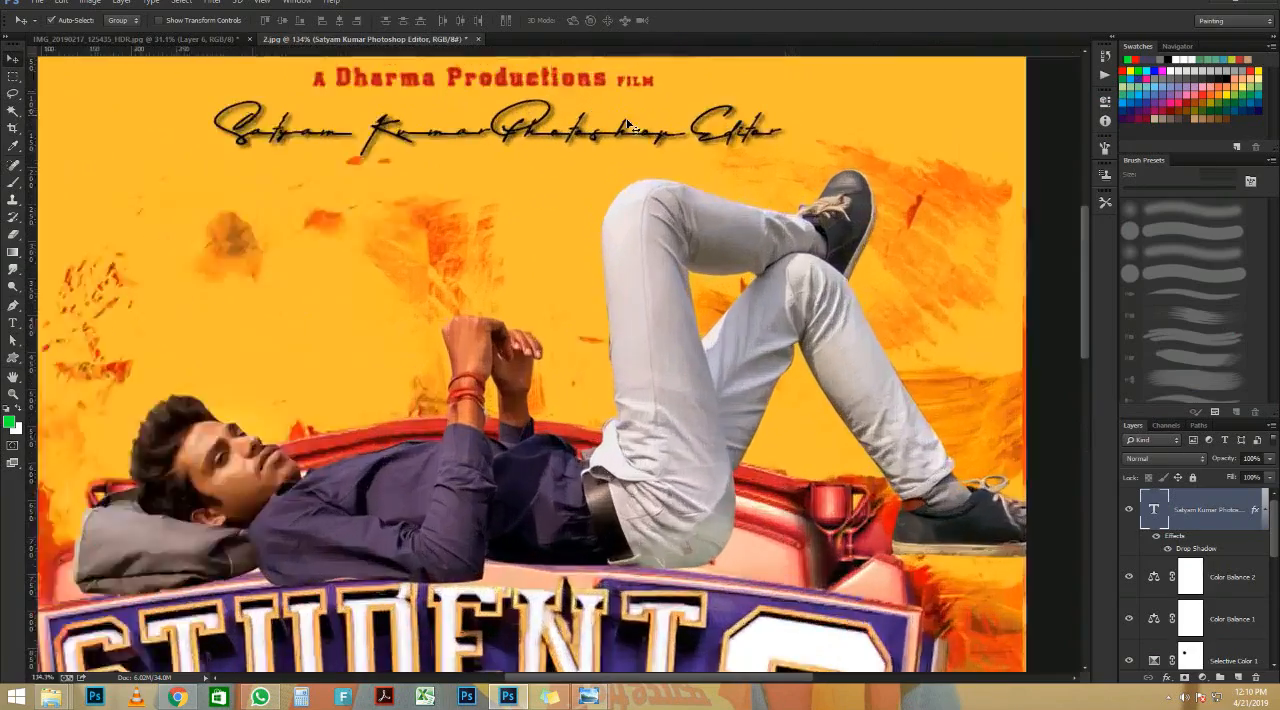
scroll(615, 140, down, 4)
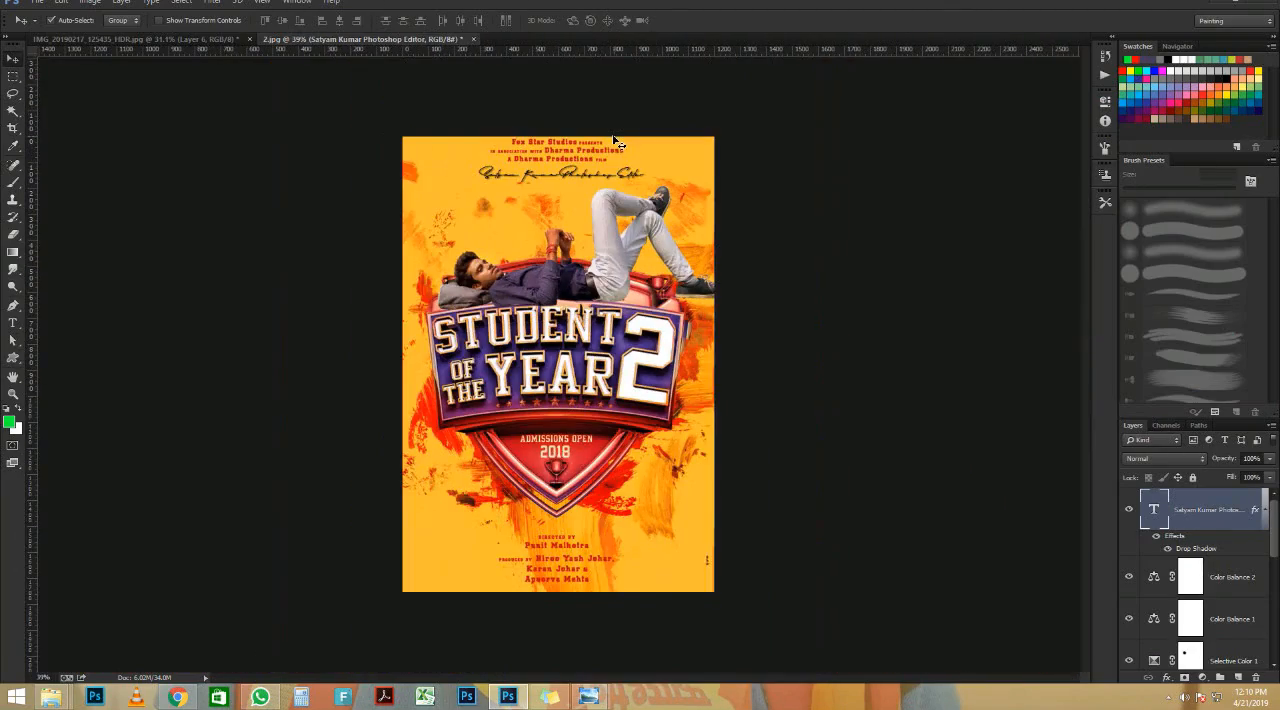
key(ctrl+0)
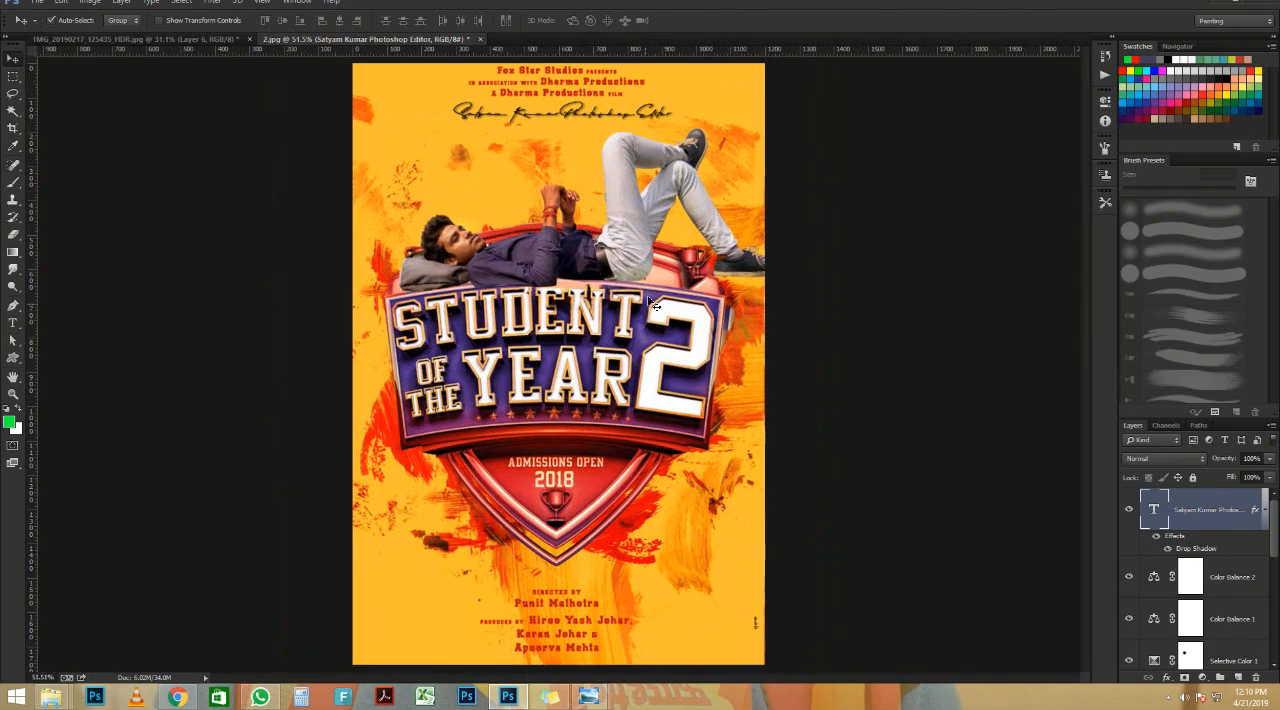
Step: Add a Color Lookup adjustment layer above the signature text and load the 3Strip.look 3DLUT preset
click(1202, 677)
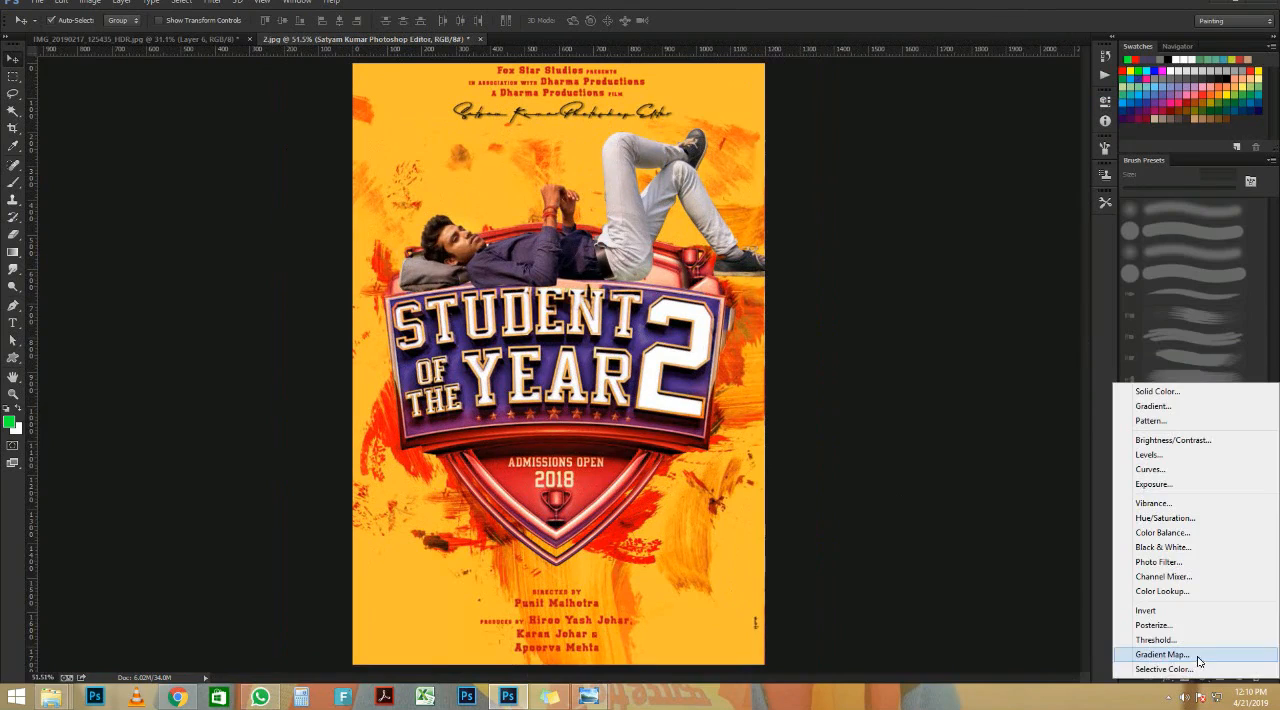
click(1186, 591)
click(1035, 133)
click(1035, 134)
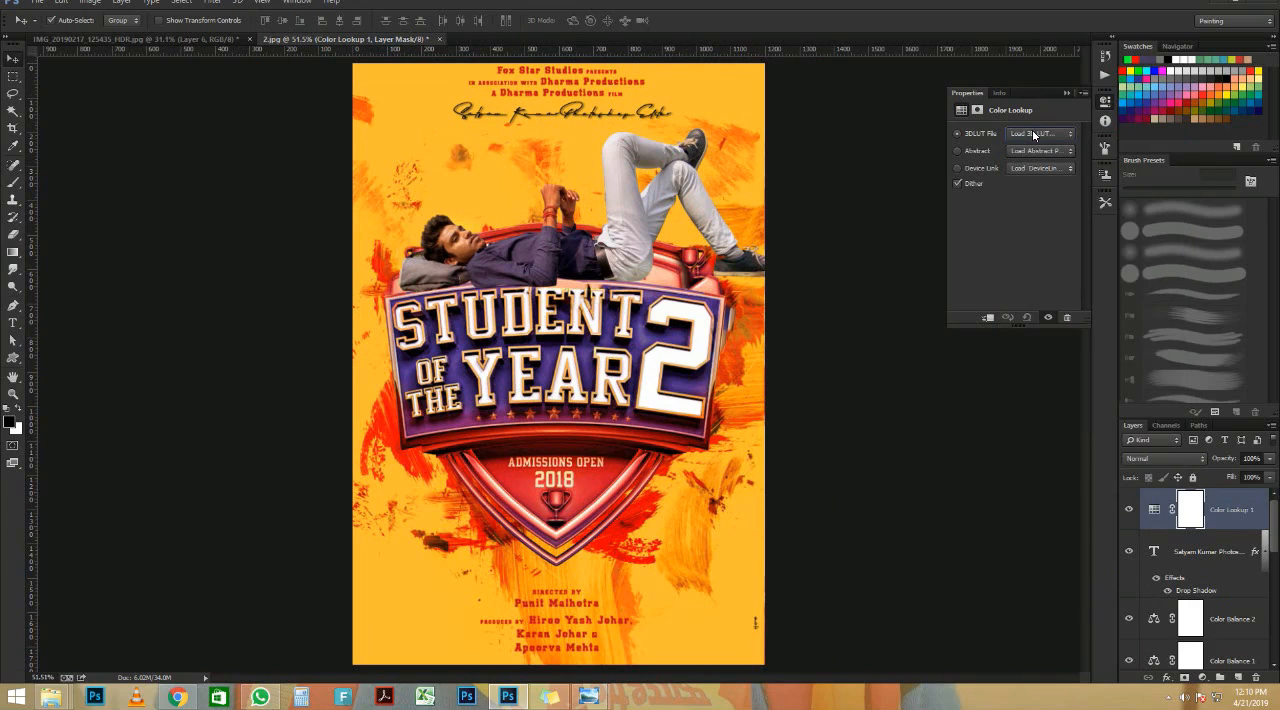
click(1034, 134)
click(1045, 194)
scroll(1039, 135, down, 1)
scroll(1039, 135, up, 1)
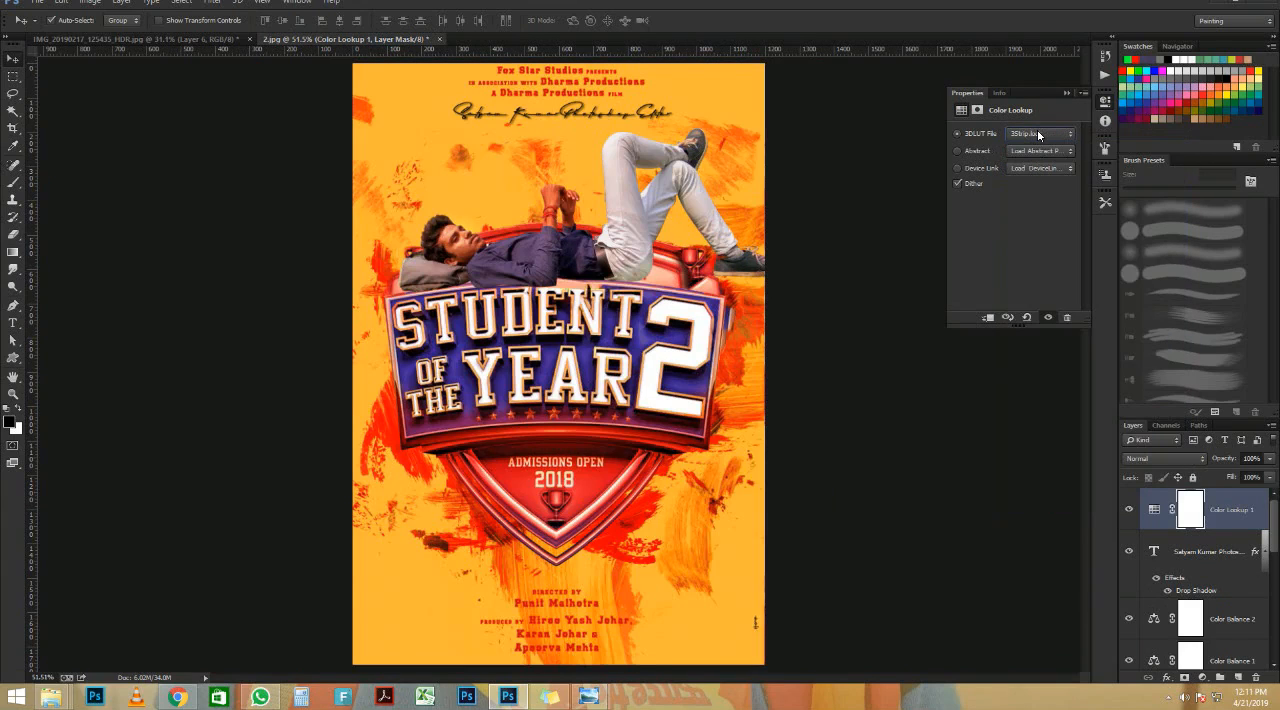
Step: Cycle through further 3DLUT presets for the colour lookup and settle on the Fuji ETERNA film look
scroll(1039, 135, down, 3)
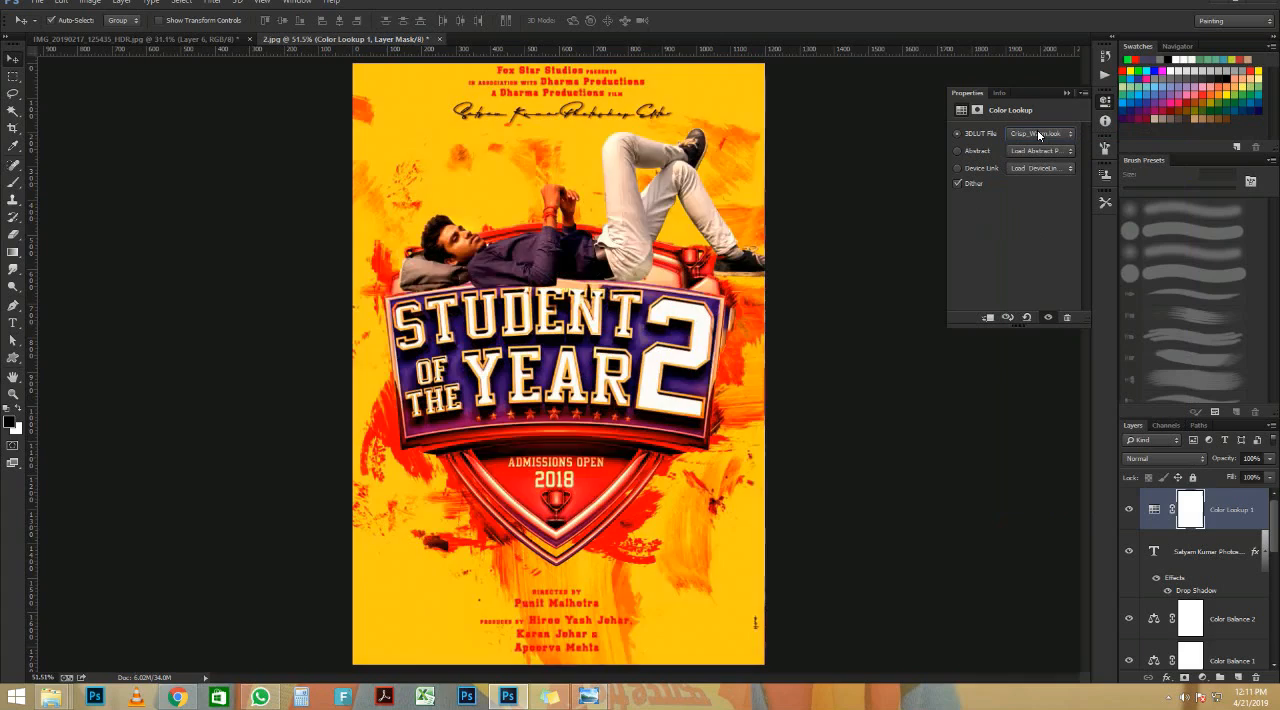
scroll(1039, 135, down, 2)
scroll(1039, 135, down, 3)
scroll(1039, 135, down, 1)
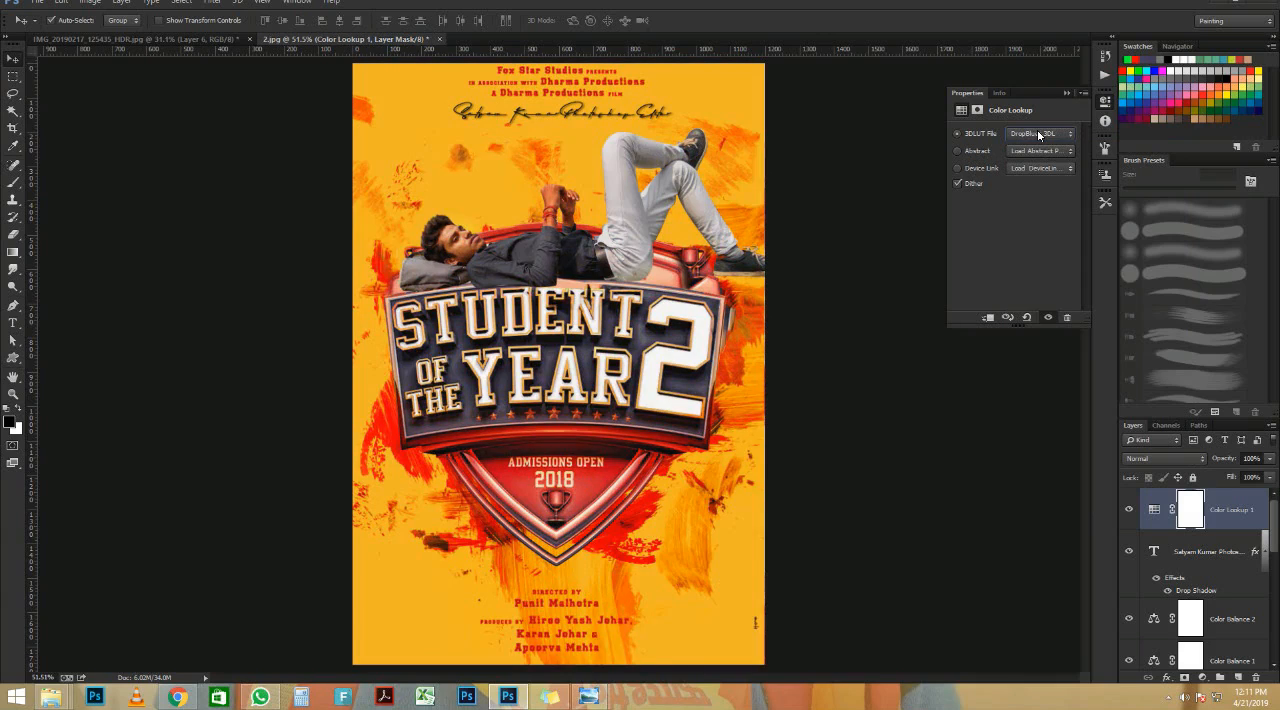
scroll(1039, 135, down, 2)
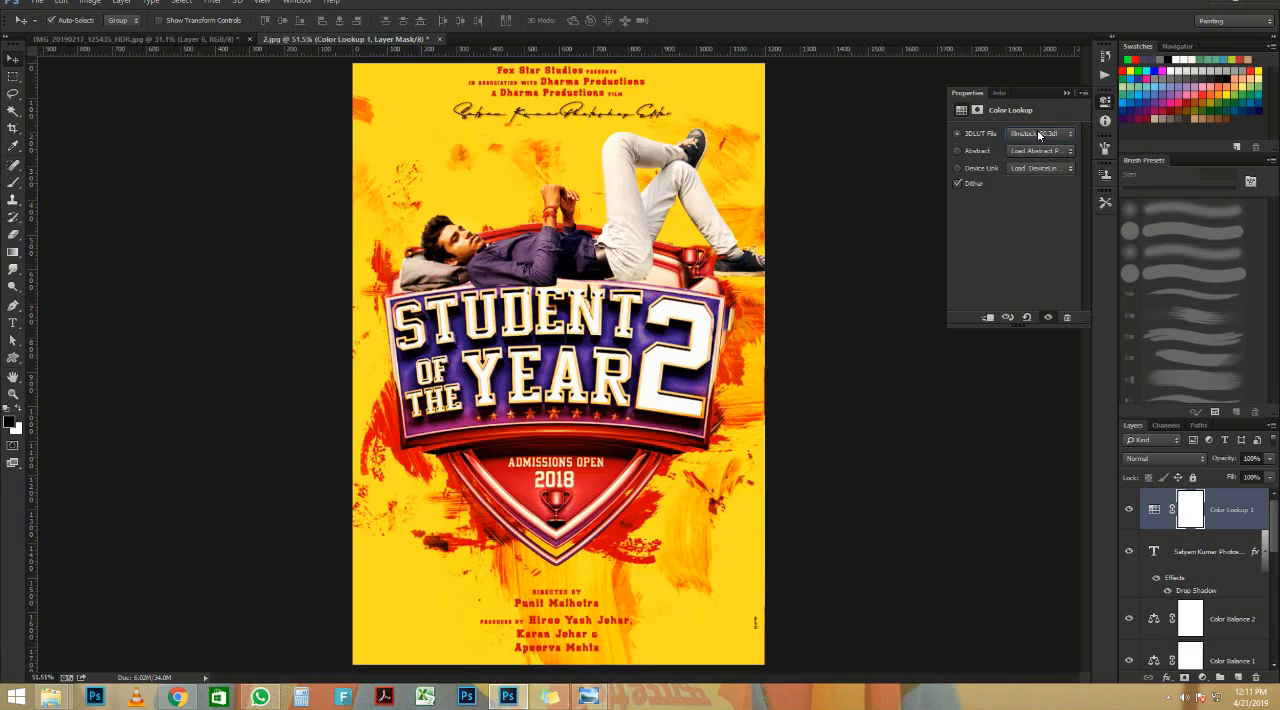
scroll(1039, 135, down, 1)
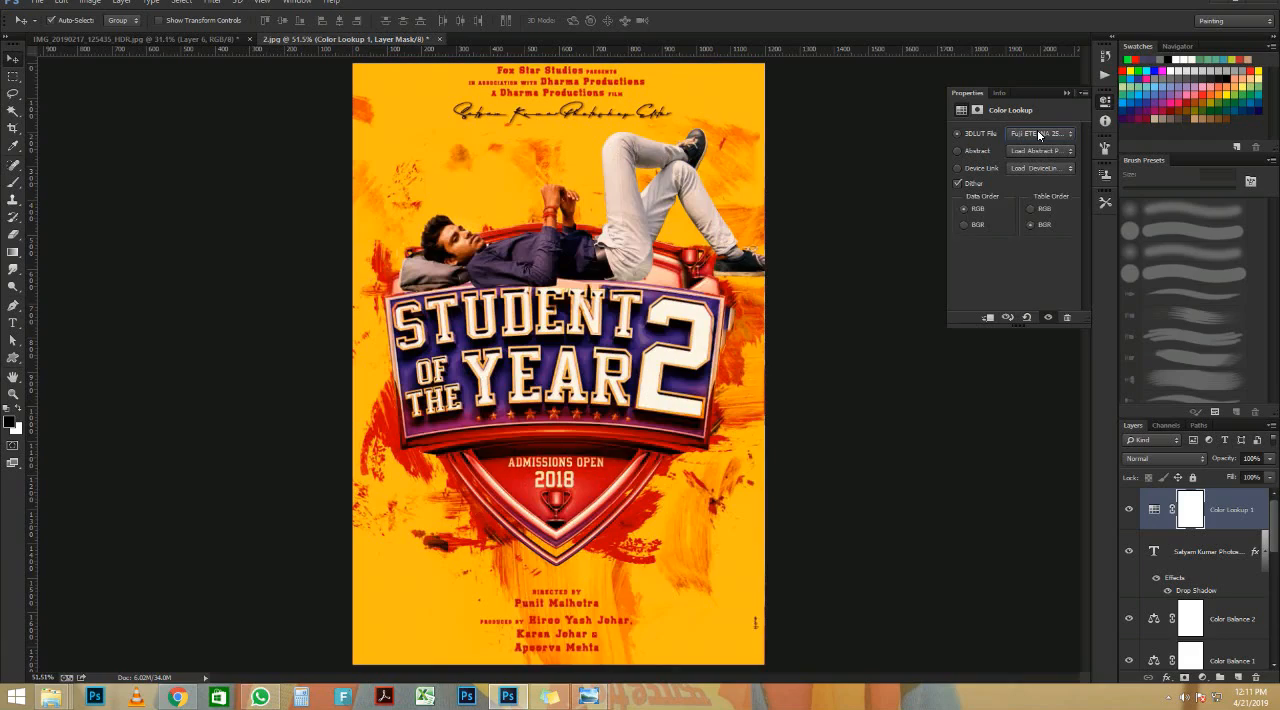
scroll(445, 240, up, 8)
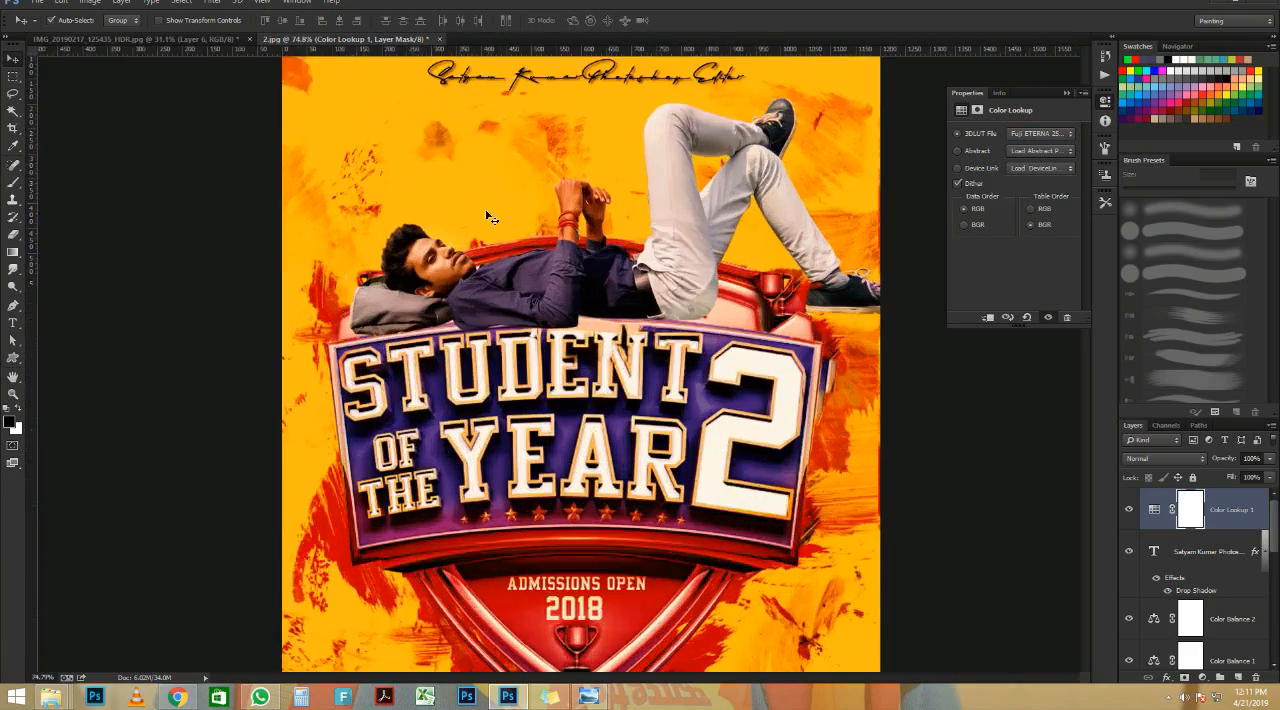
scroll(383, 333, down, 6)
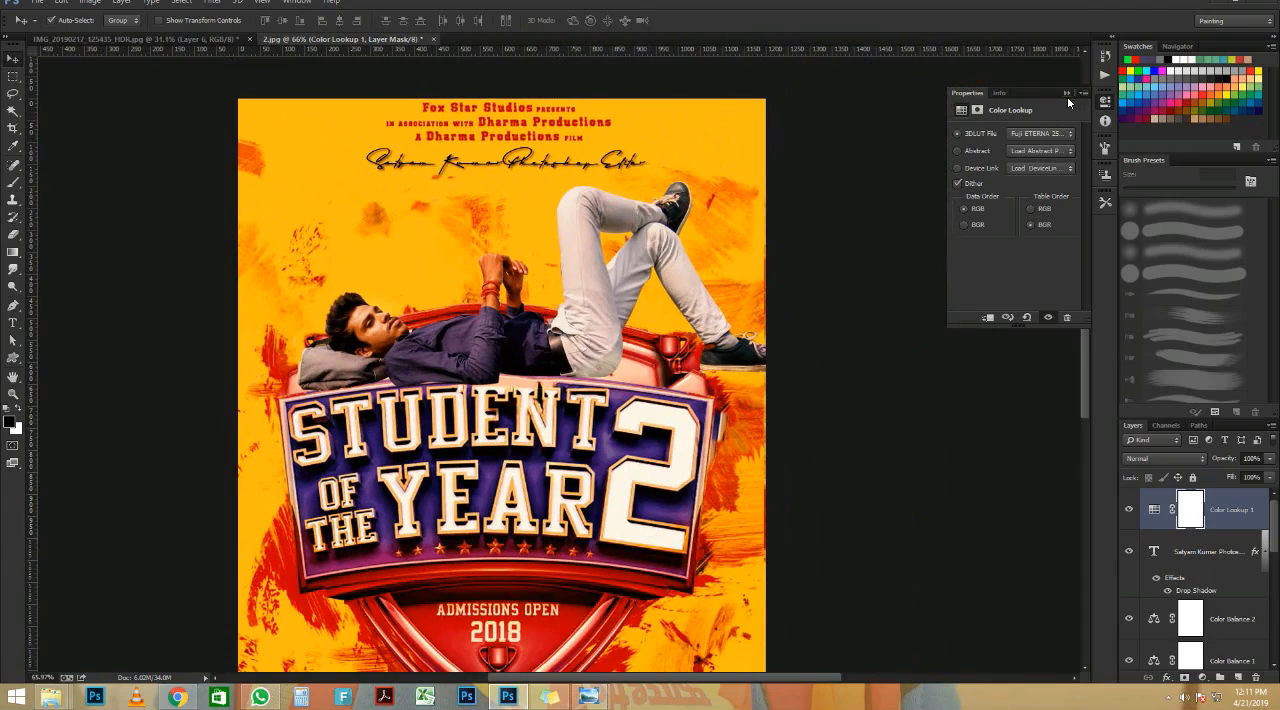
click(1067, 93)
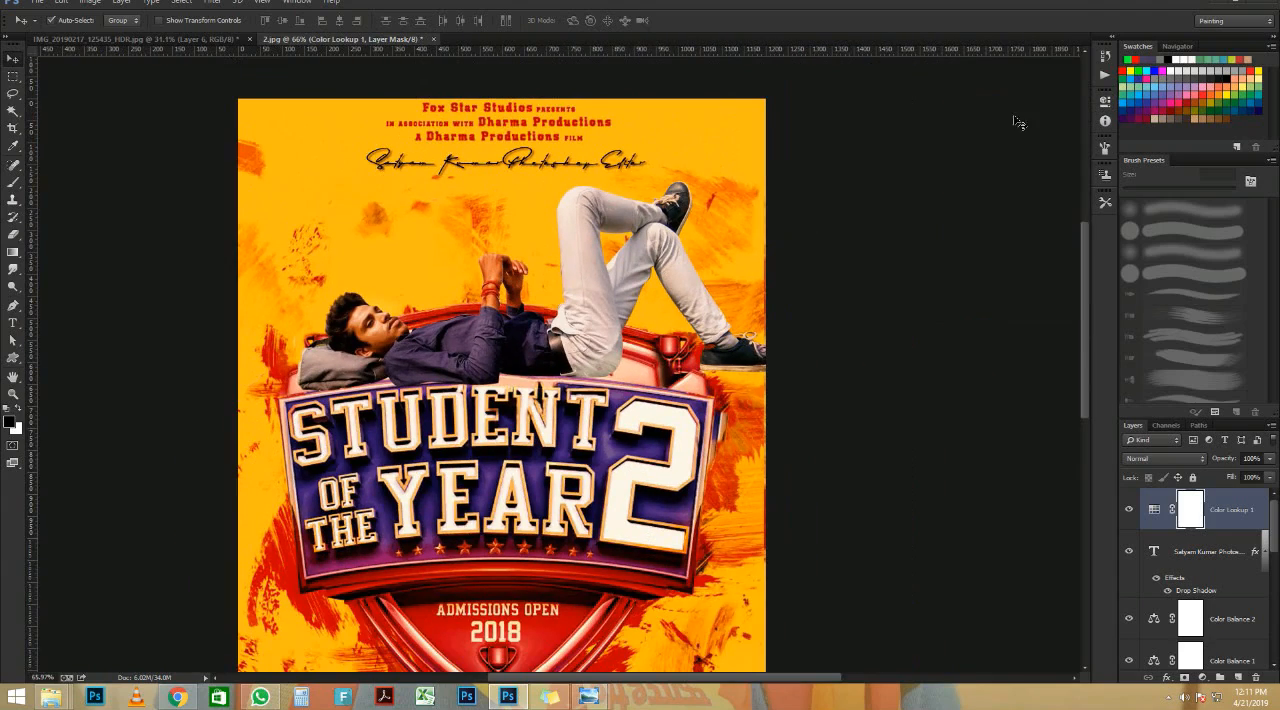
Step: Examine the graded poster up close and as a whole, including the man's face, clothing and the title shield
scroll(548, 310, down, 1)
scroll(555, 309, up, 1)
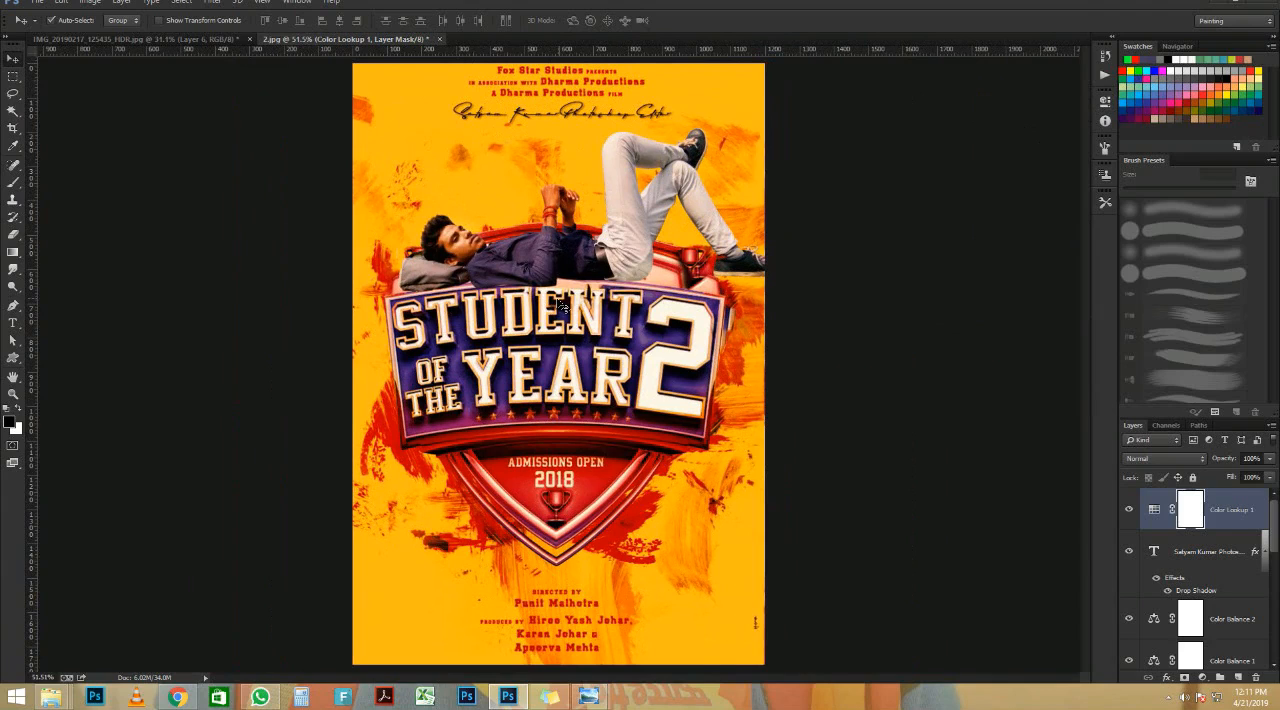
scroll(545, 250, up, 2)
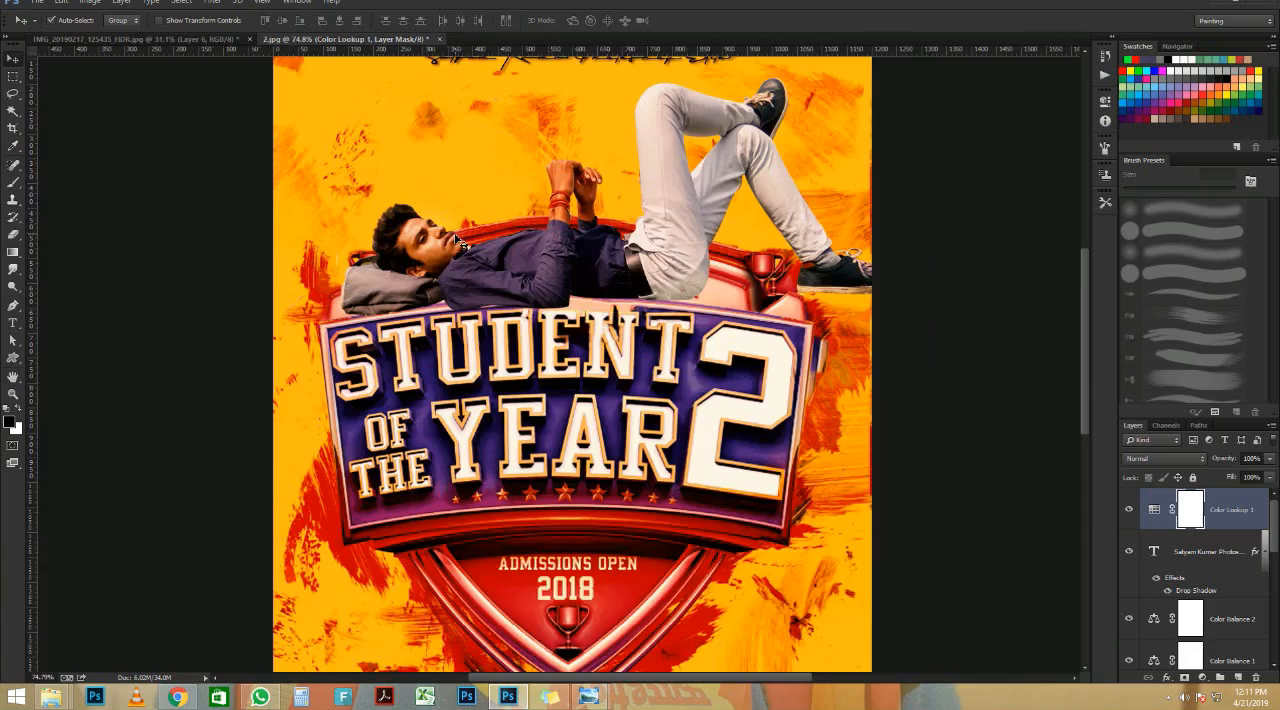
scroll(460, 243, up, 2)
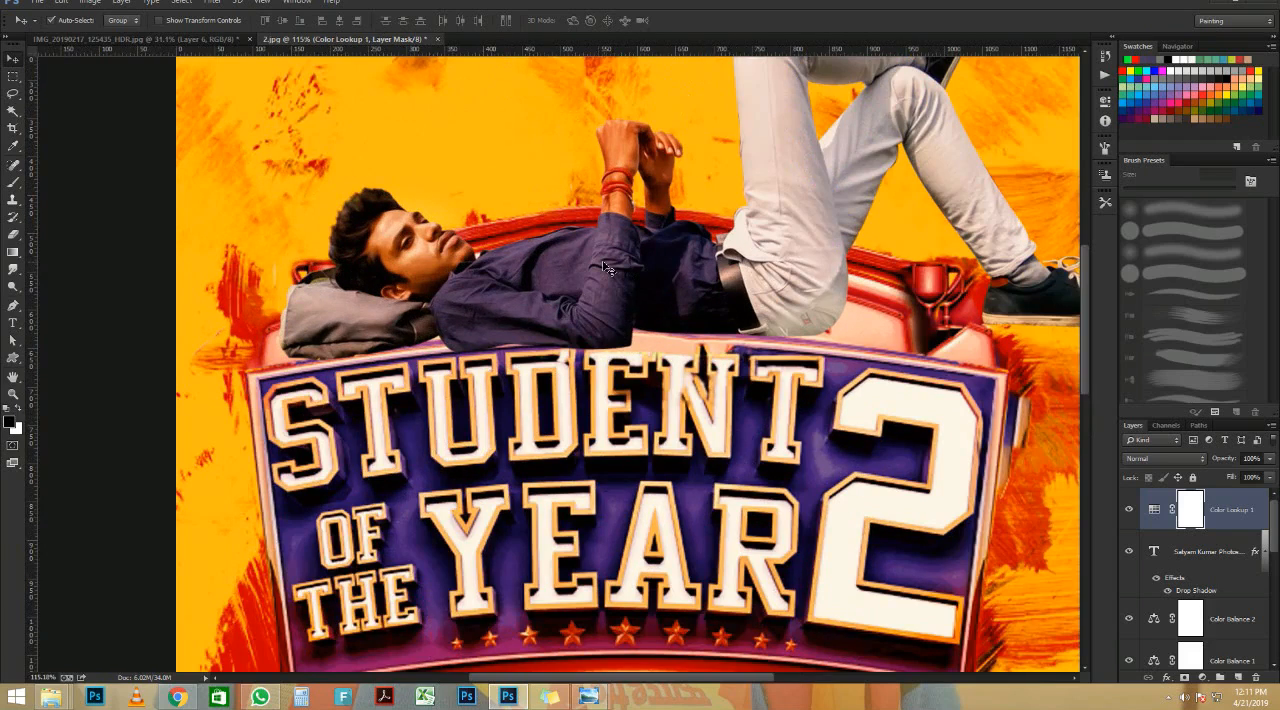
scroll(610, 280, down, 4)
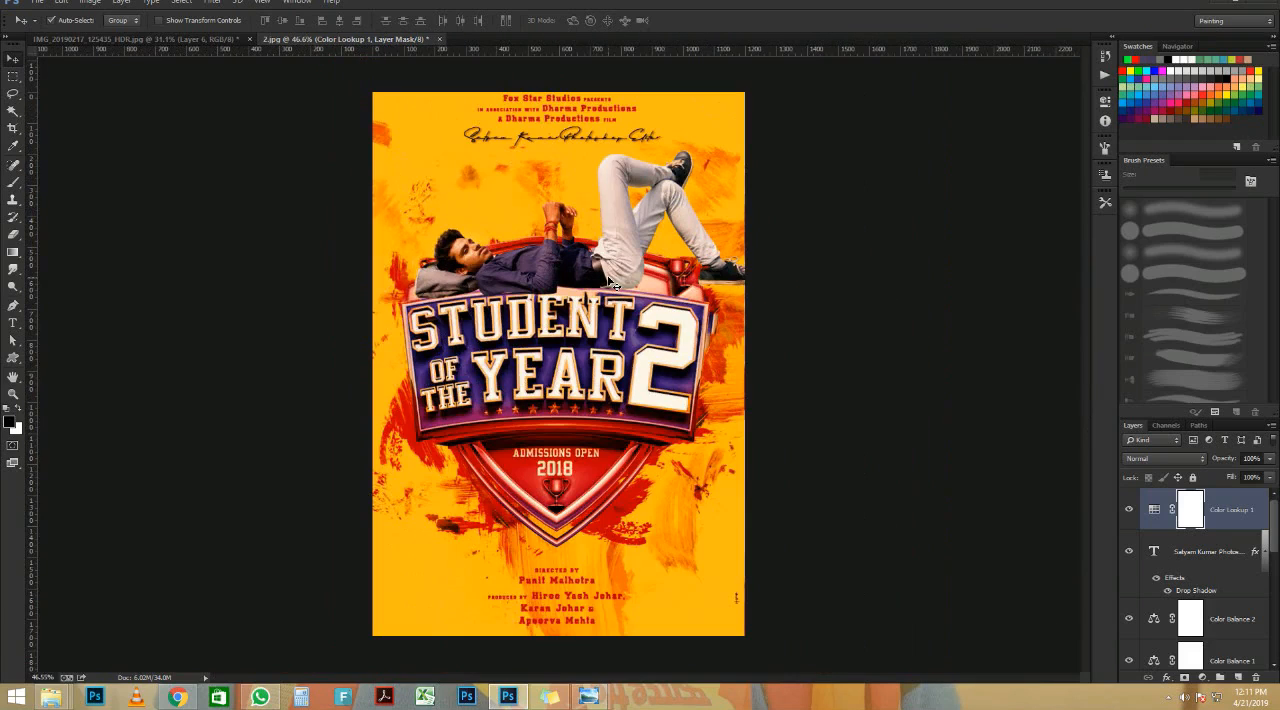
scroll(539, 248, up, 5)
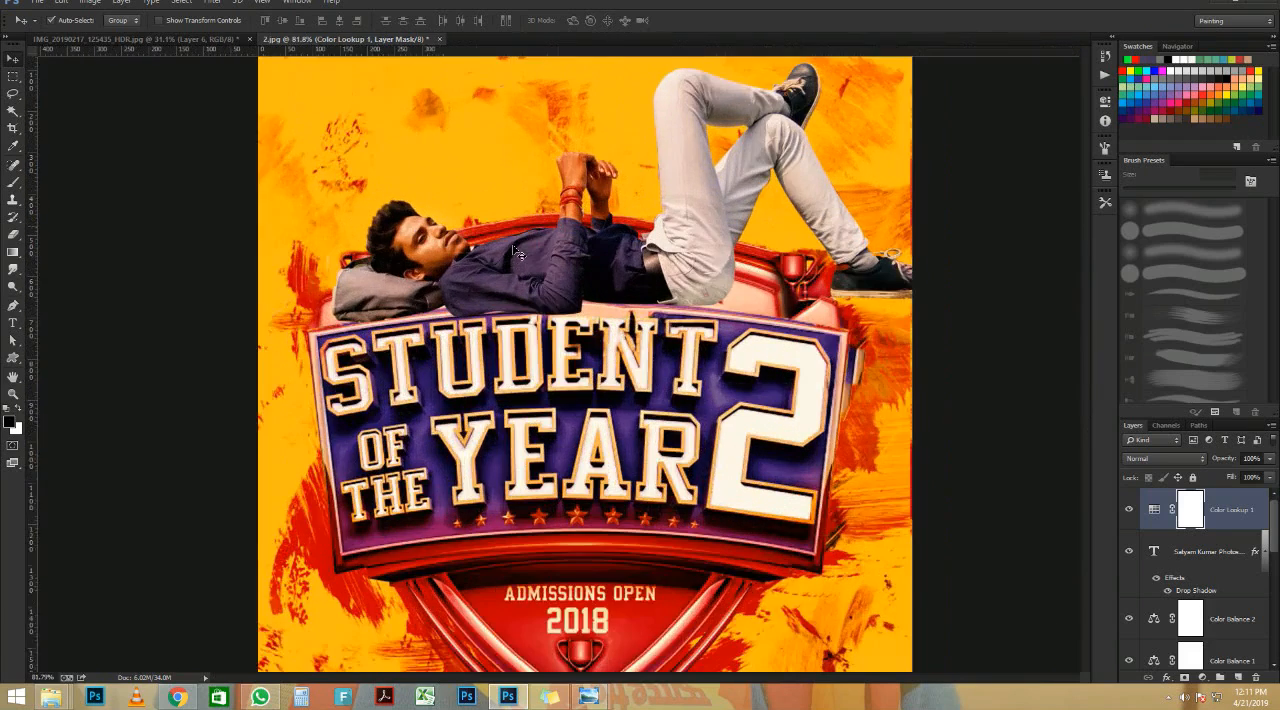
scroll(392, 245, down, 5)
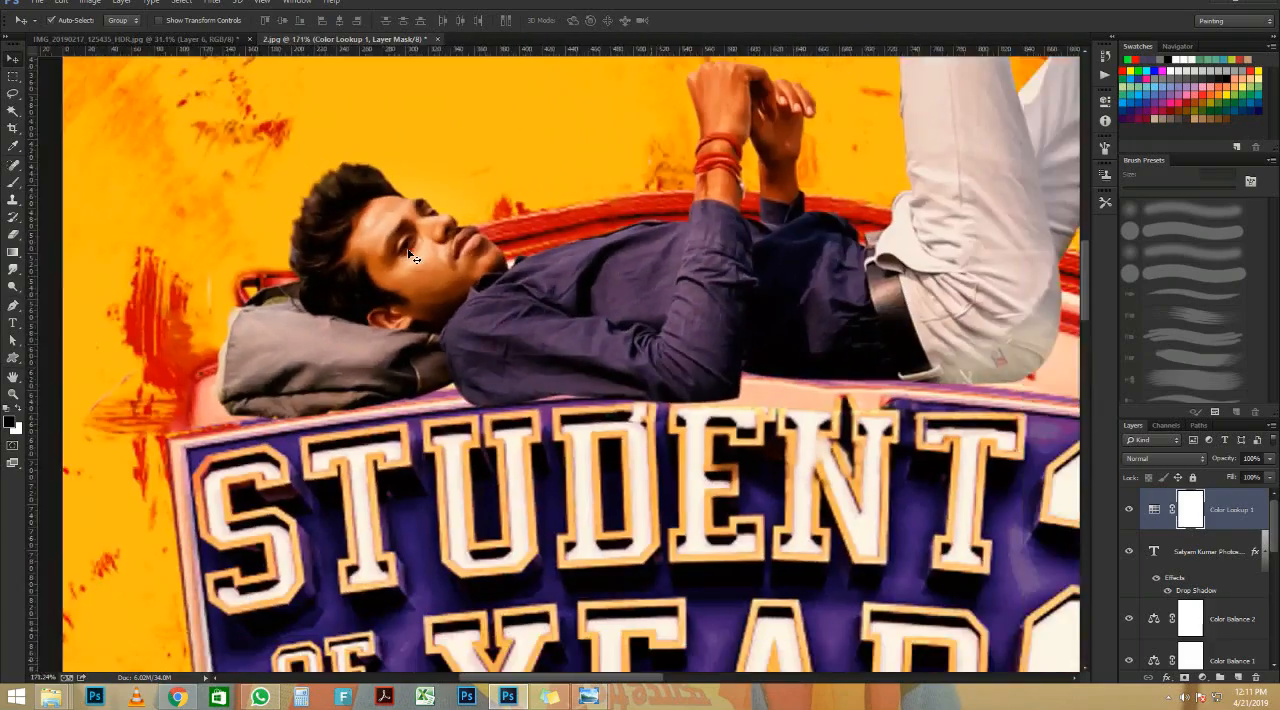
scroll(512, 253, down, 1)
scroll(558, 237, up, 1)
scroll(675, 213, up, 1)
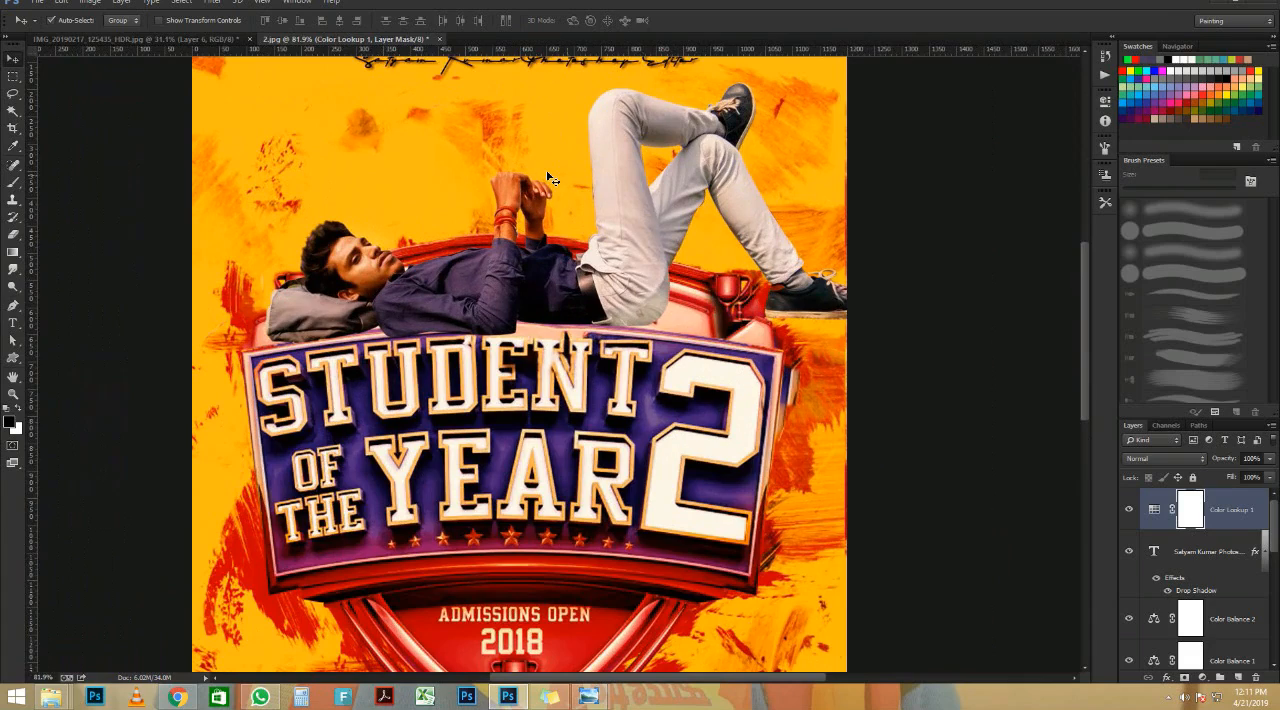
scroll(660, 210, up, 1)
scroll(680, 222, down, 3)
scroll(710, 300, up, 1)
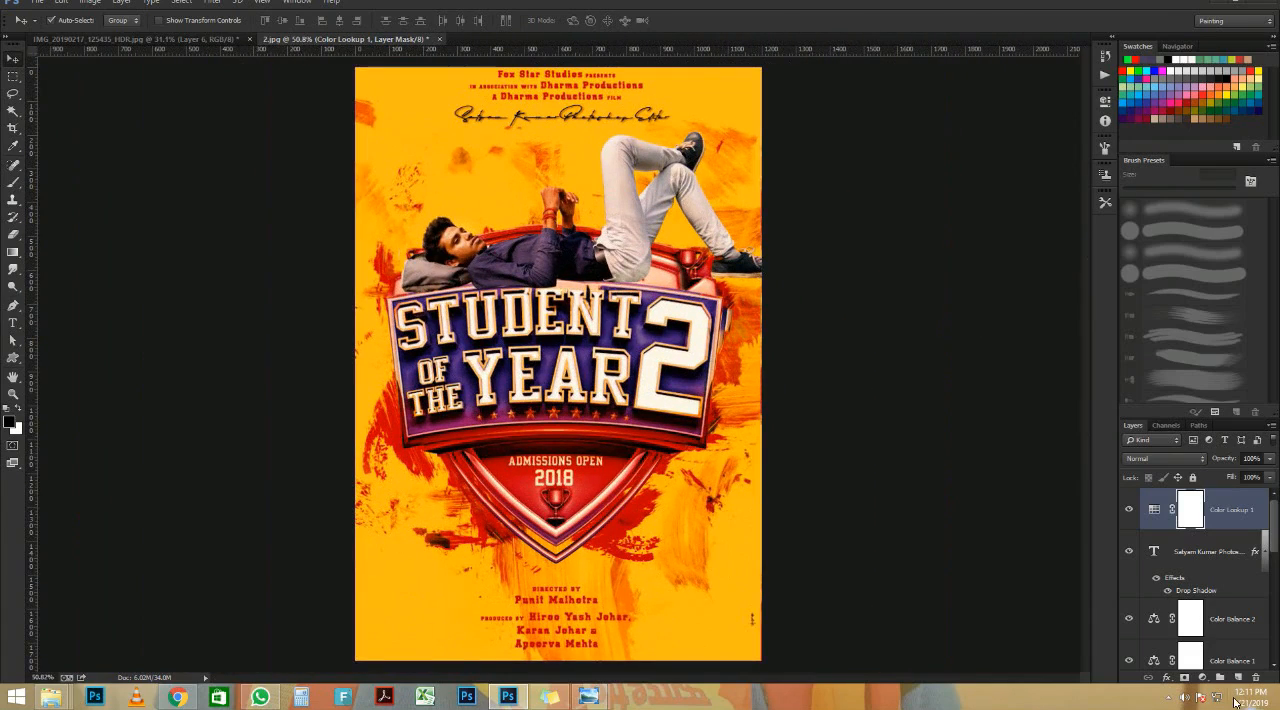
Step: Duplicate the man's cut-out layer and load the outline of the lower Layer 1 as a selection
scroll(1195, 612, down, 5)
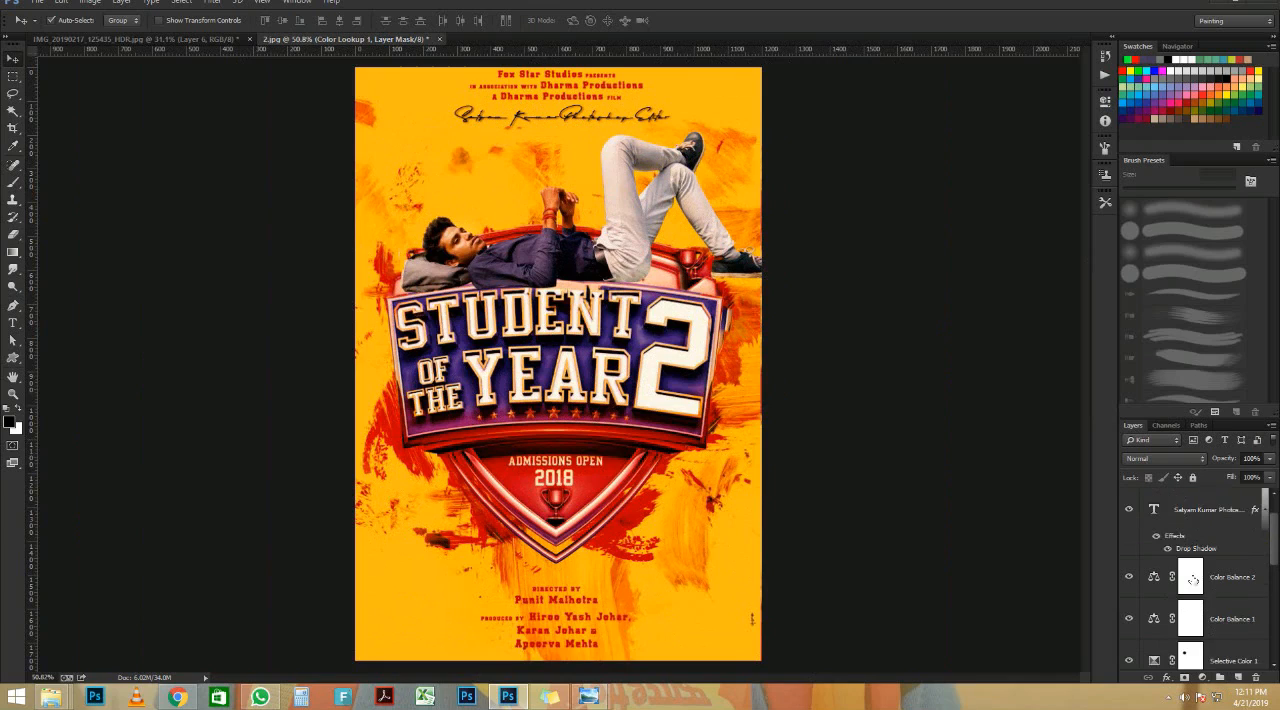
click(1204, 581)
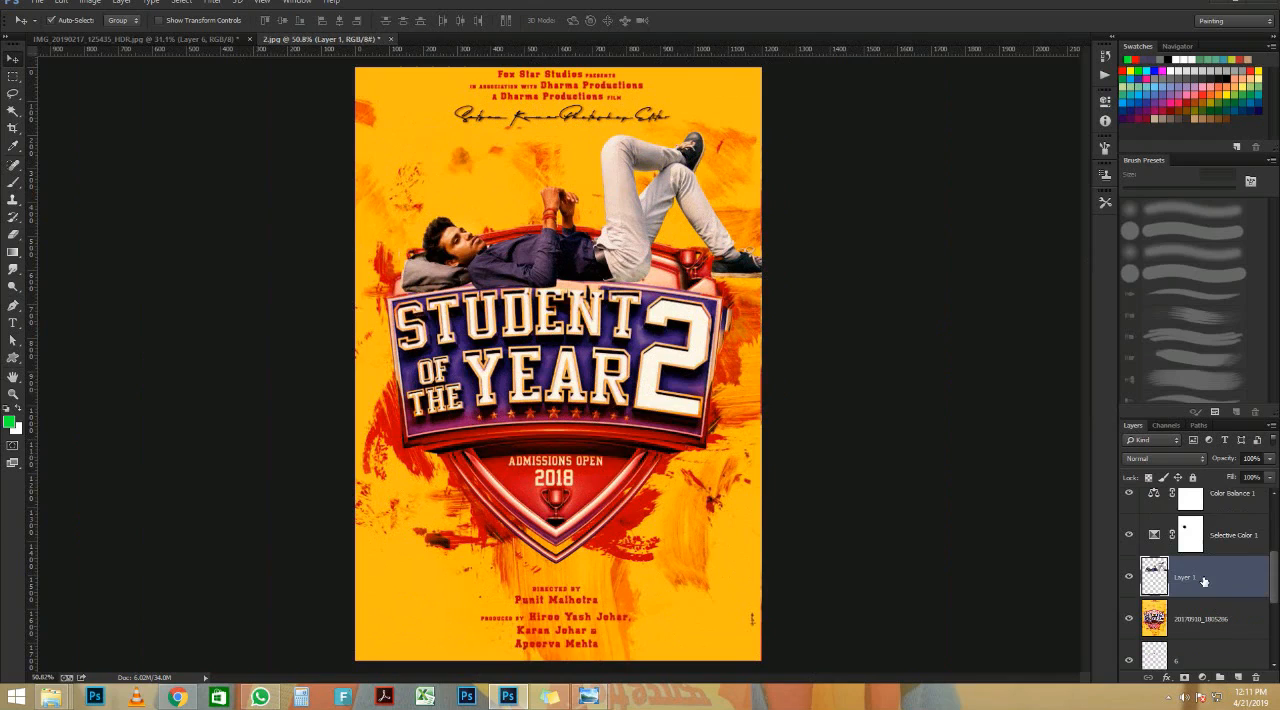
key(ctrl+j)
ctrl+click(1163, 625)
click(1191, 622)
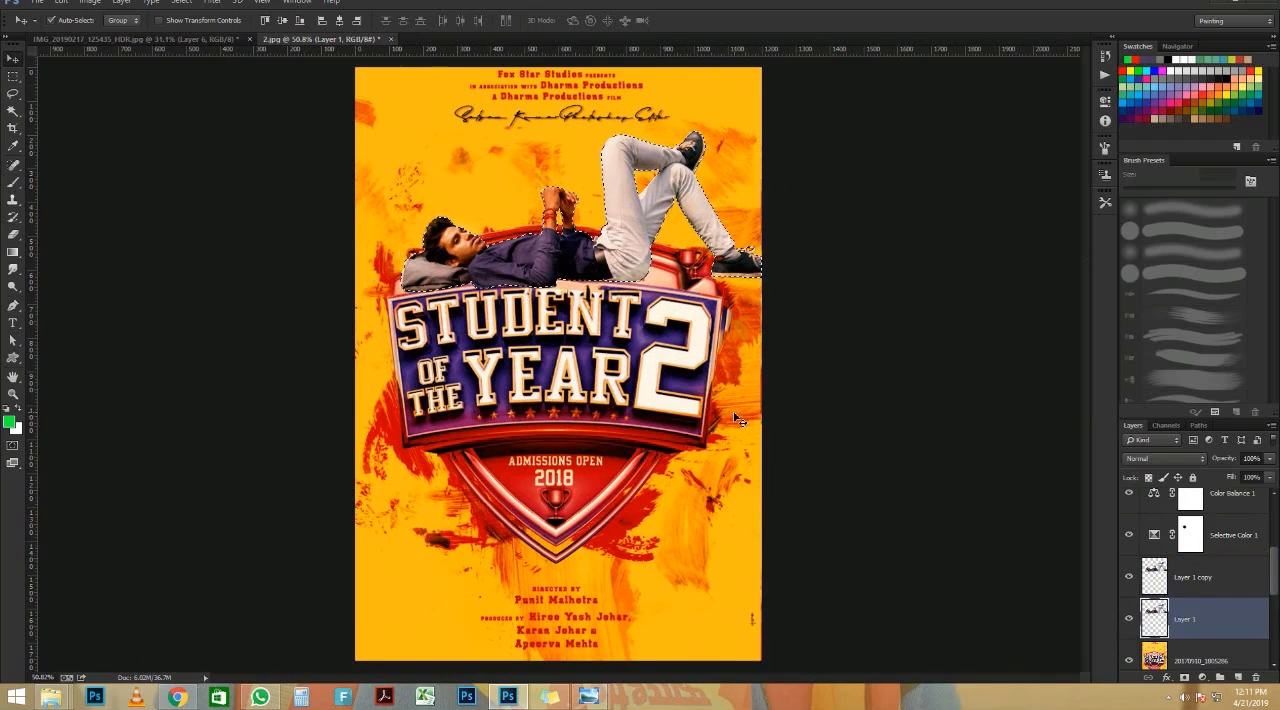
Step: Set the foreground colour to black (000000), fill the selected man's outline on Layer 1 with it and deselect
click(9, 421)
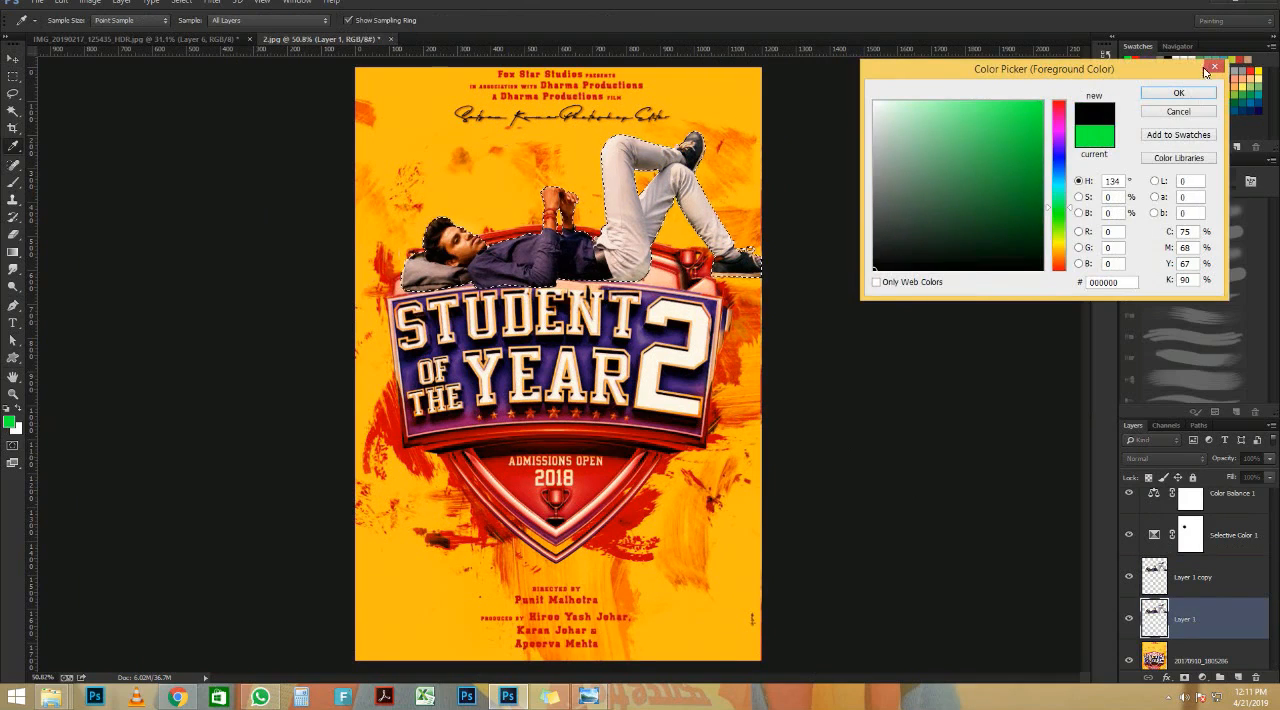
click(1180, 92)
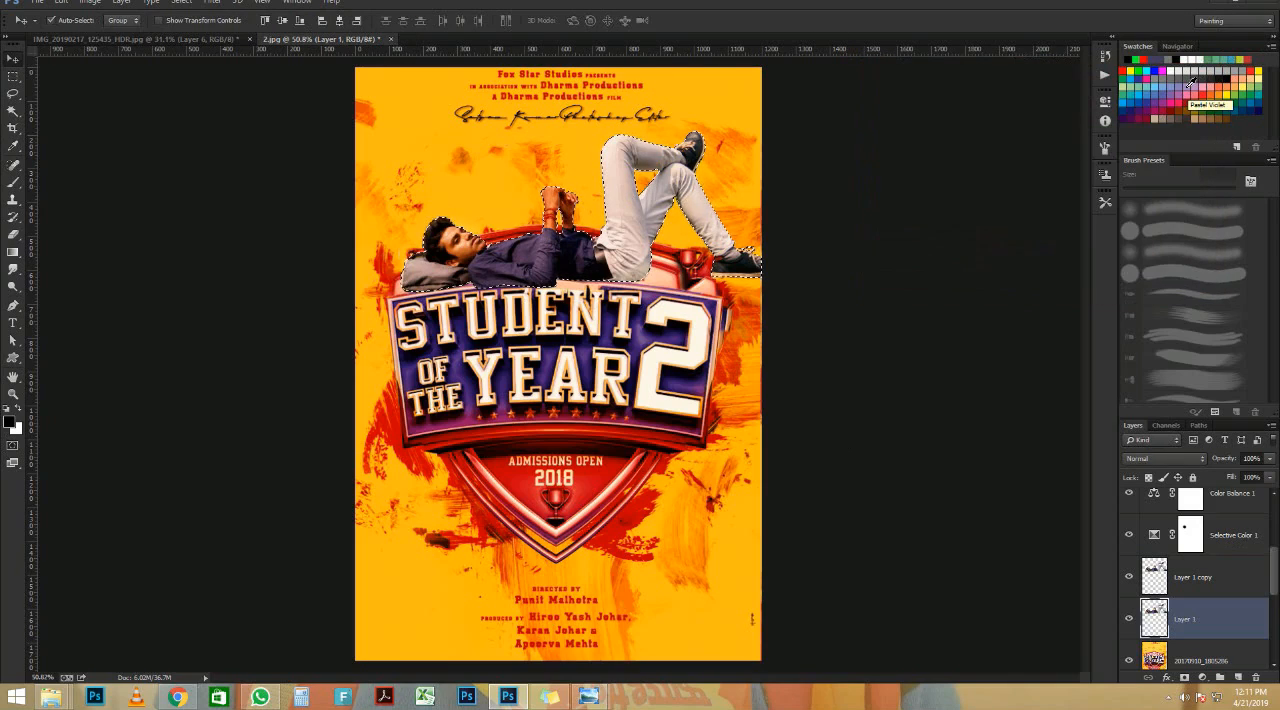
key(alt+BackSpace)
scroll(980, 500, up, 1)
key(ctrl+d)
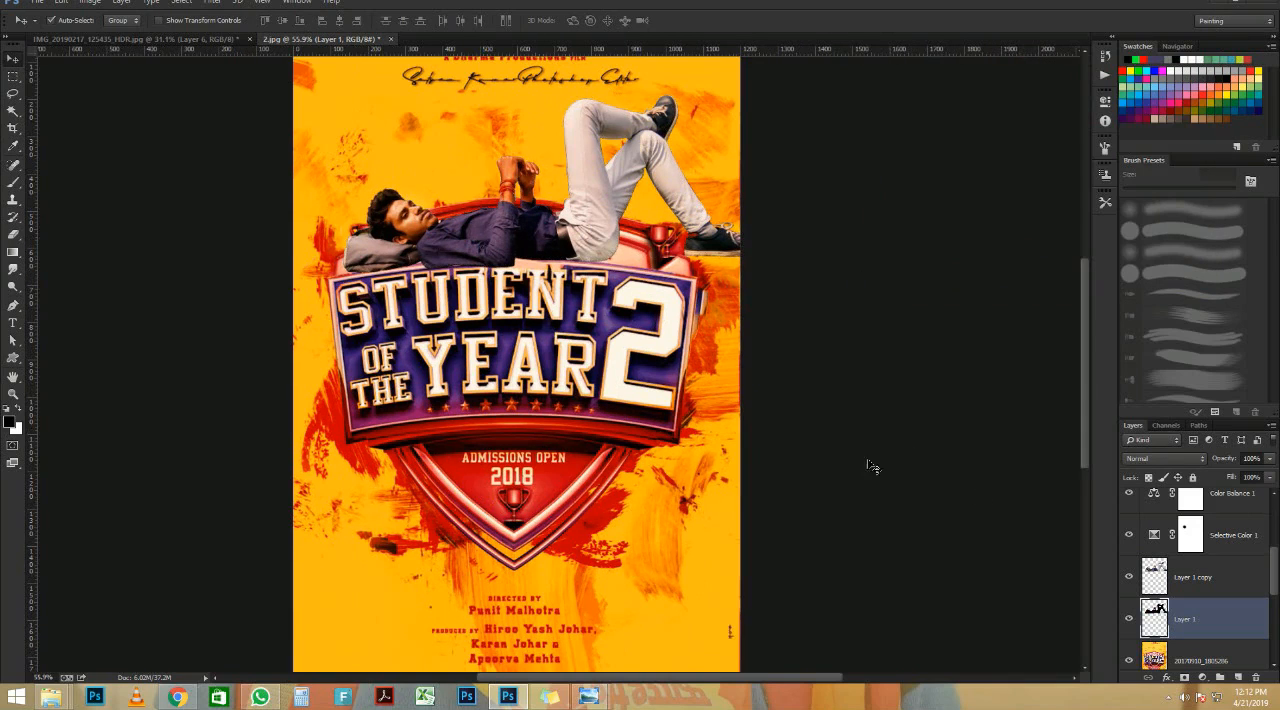
Step: Shift the black silhouette on Layer 1 slightly downward so it shows beneath the man as a shadow
scroll(563, 240, up, 5)
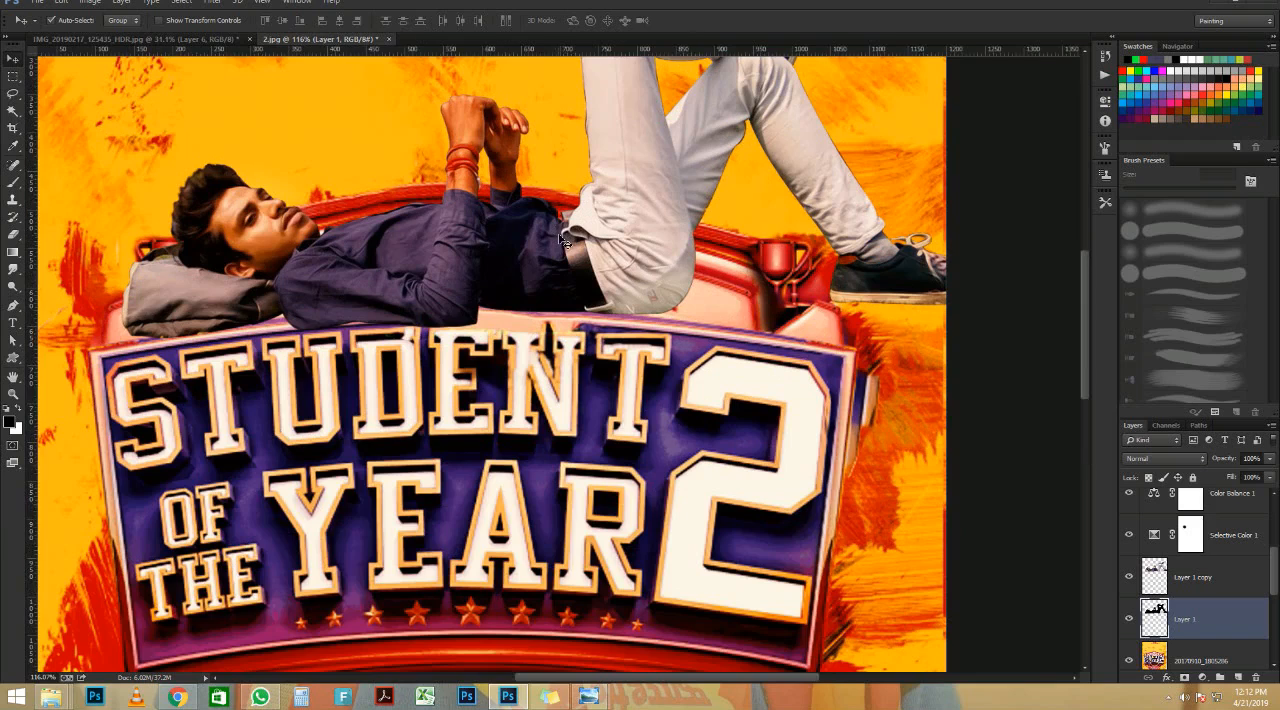
key(ctrl+t)
drag(591, 278, 593, 297)
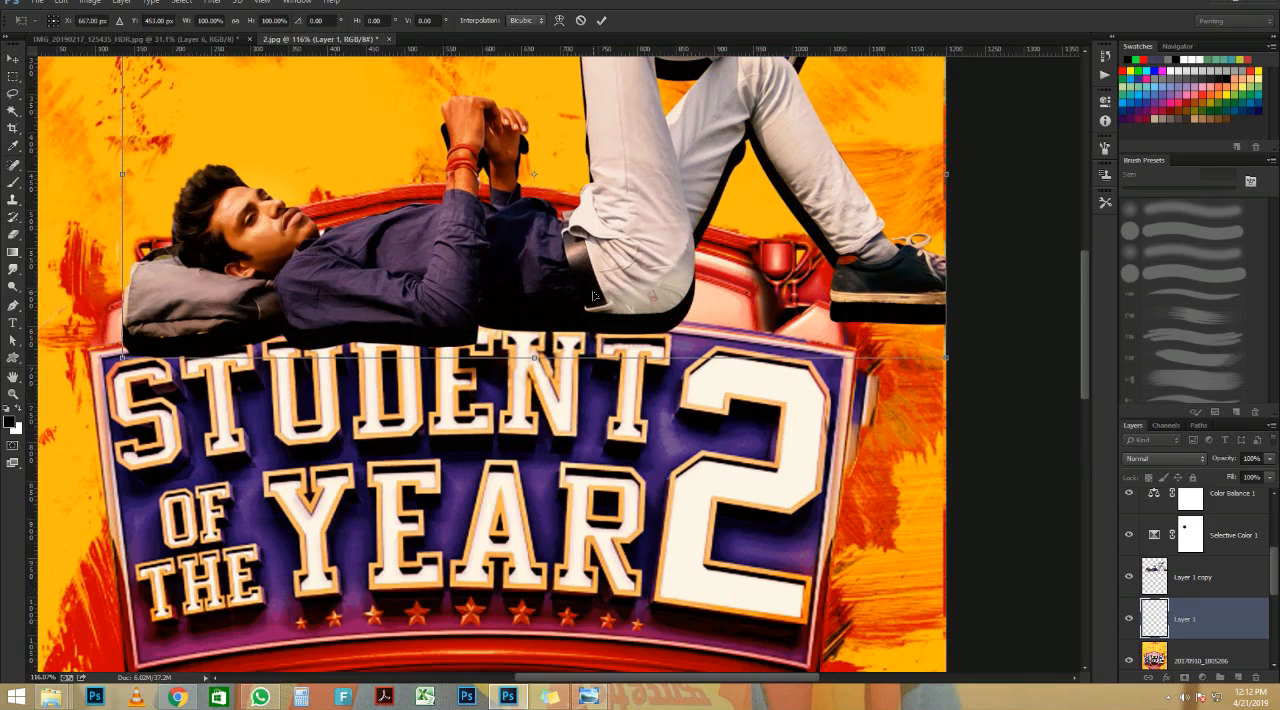
key(Return)
scroll(510, 315, down, 5)
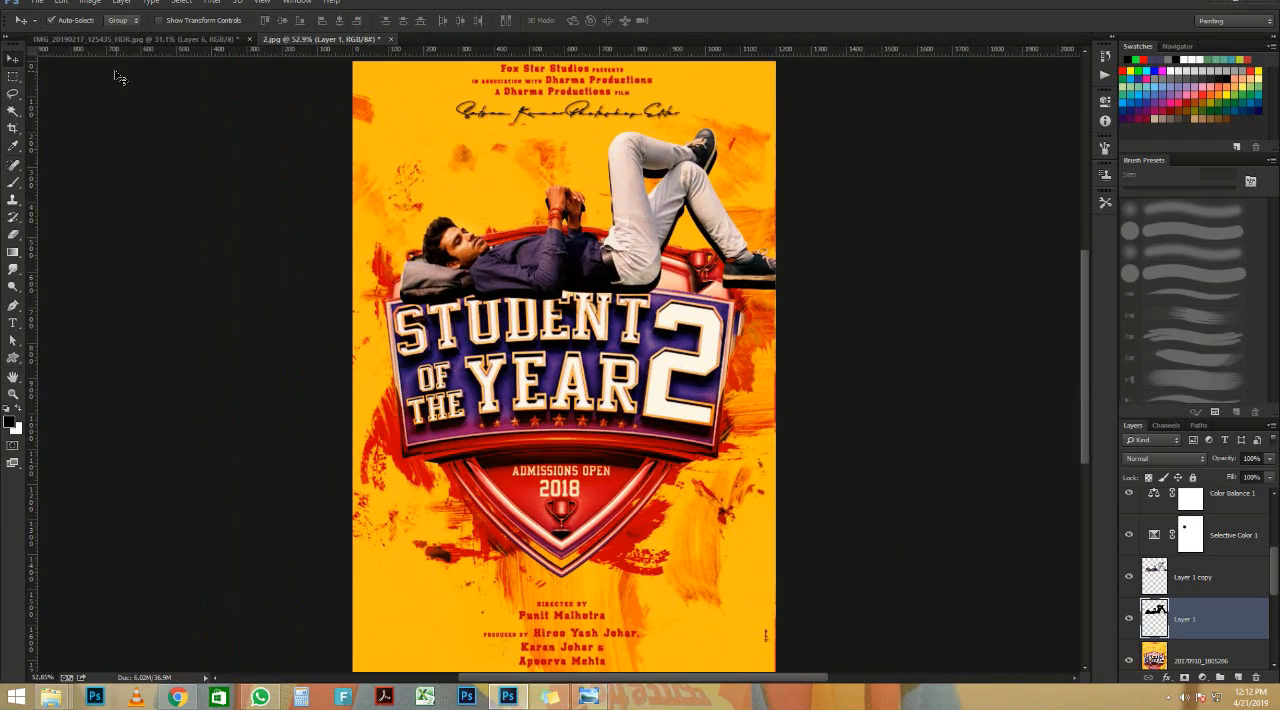
Step: Soften the black shadow on Layer 1 with the Blur filter and a strong Gaussian Blur
click(212, 3)
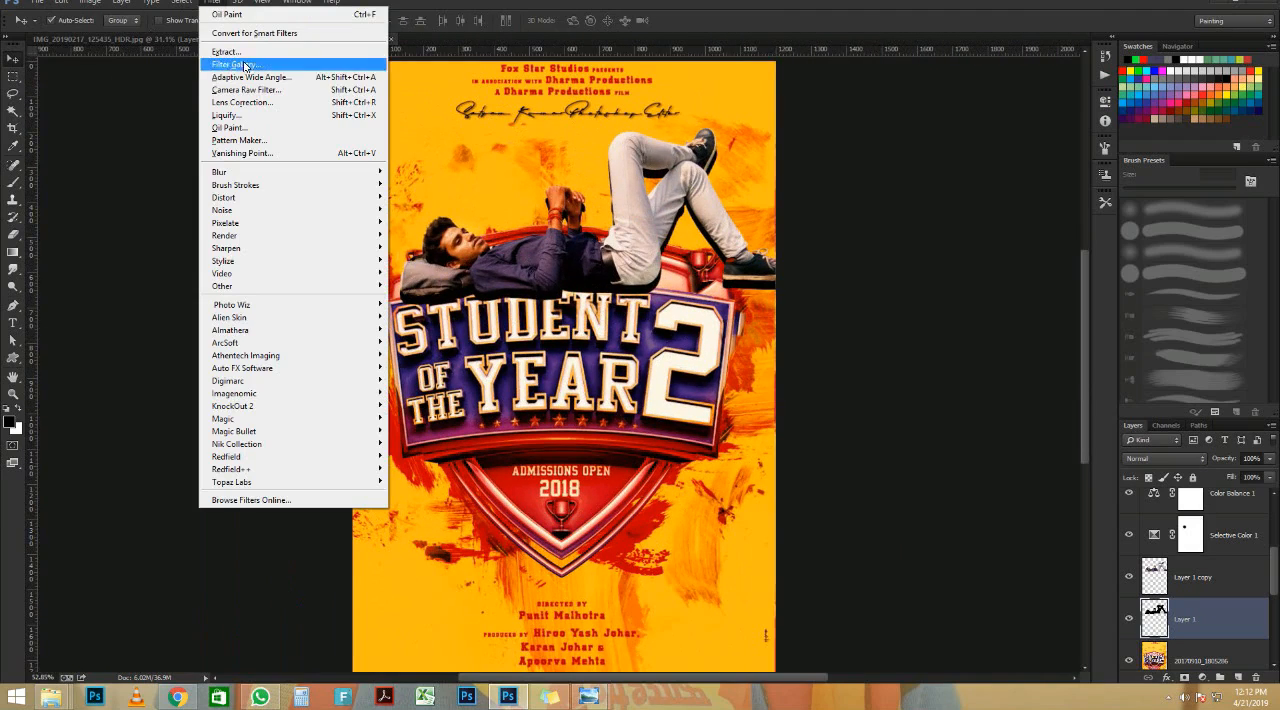
mouse_move(283, 175)
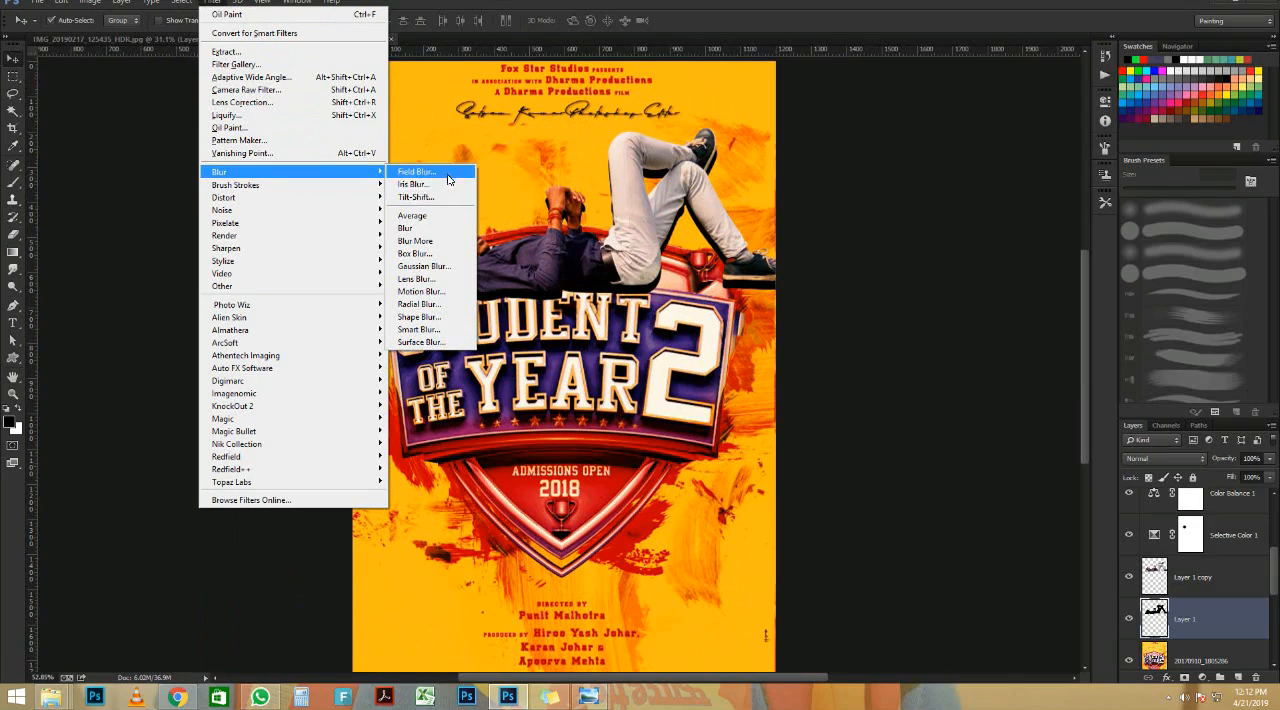
click(442, 229)
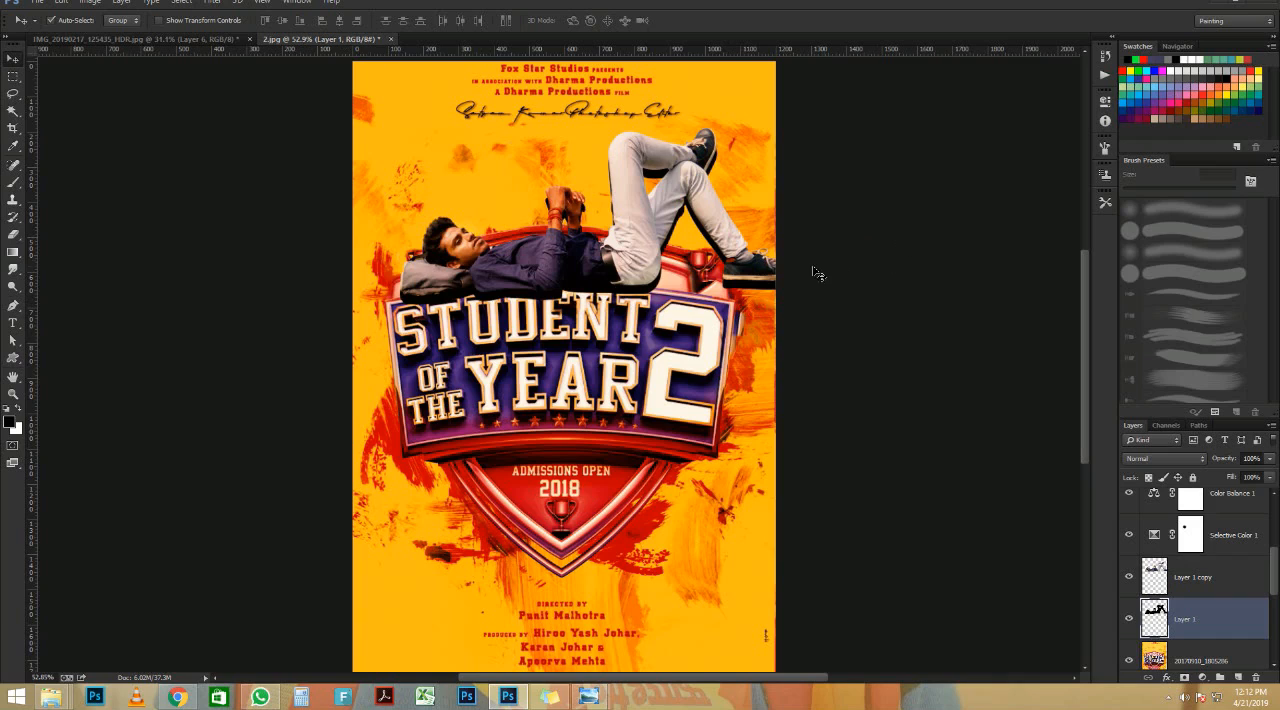
click(211, 4)
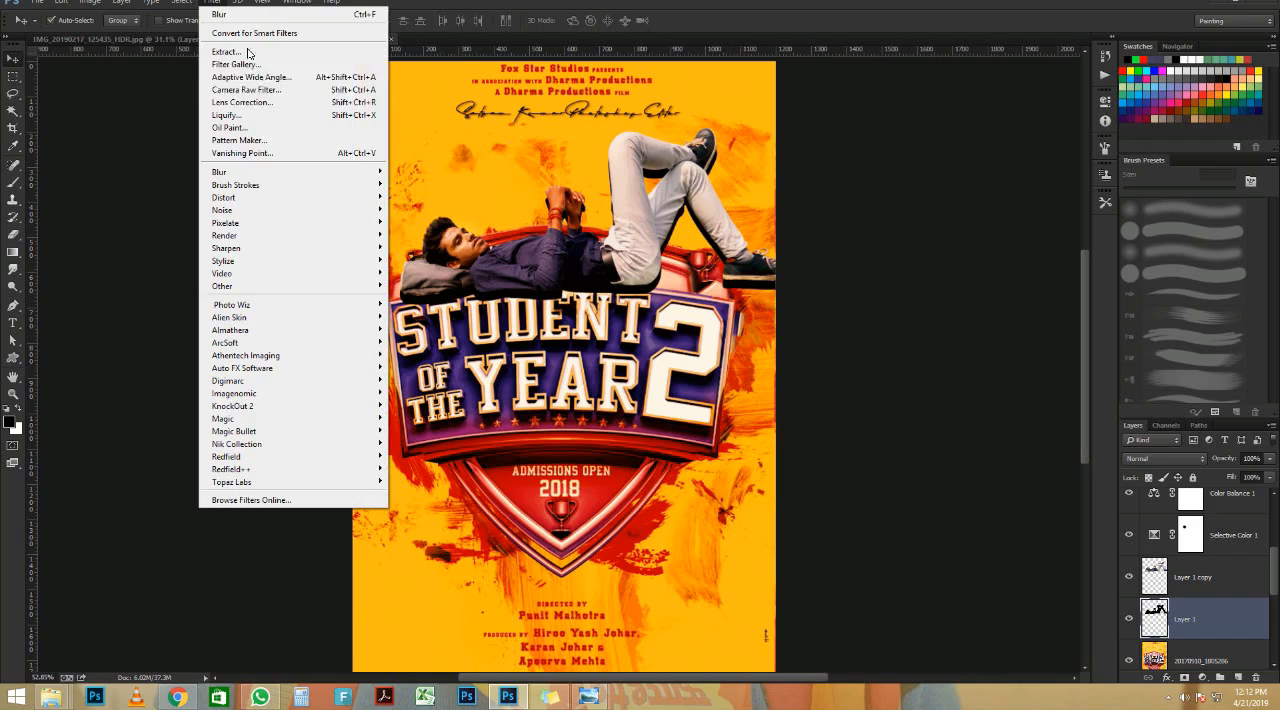
mouse_move(278, 171)
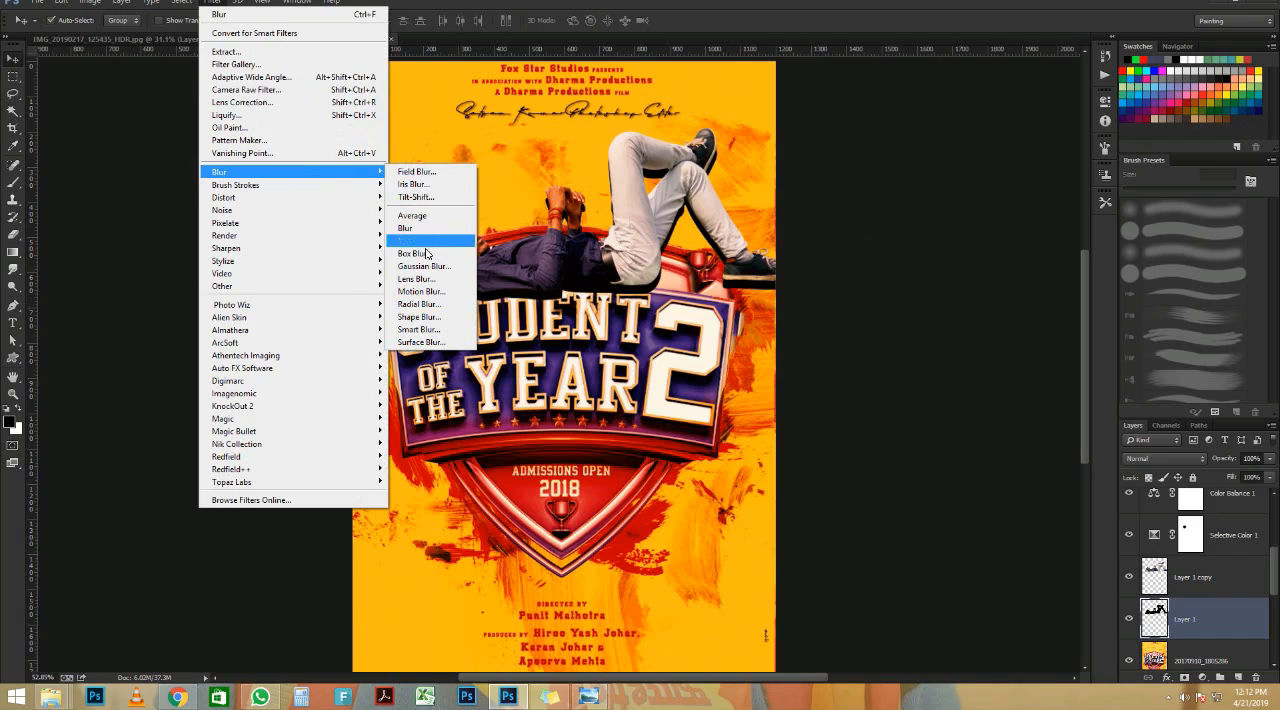
click(420, 266)
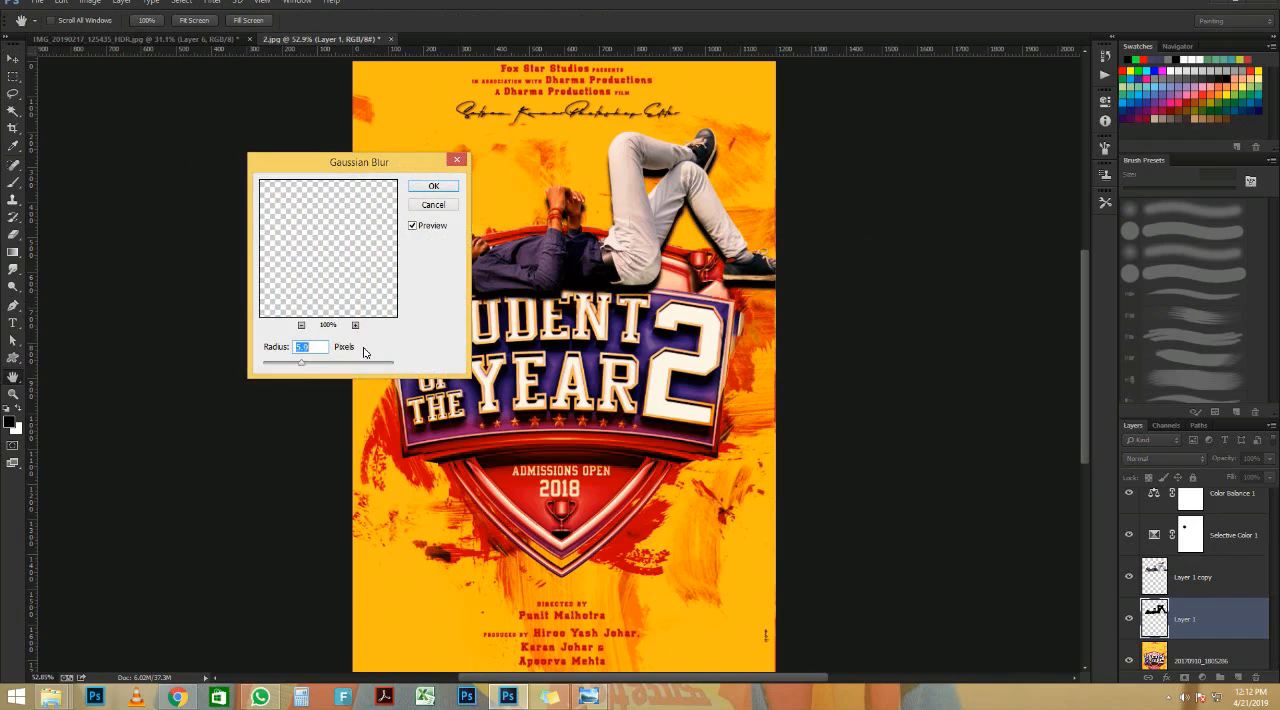
drag(306, 364, 340, 365)
click(433, 187)
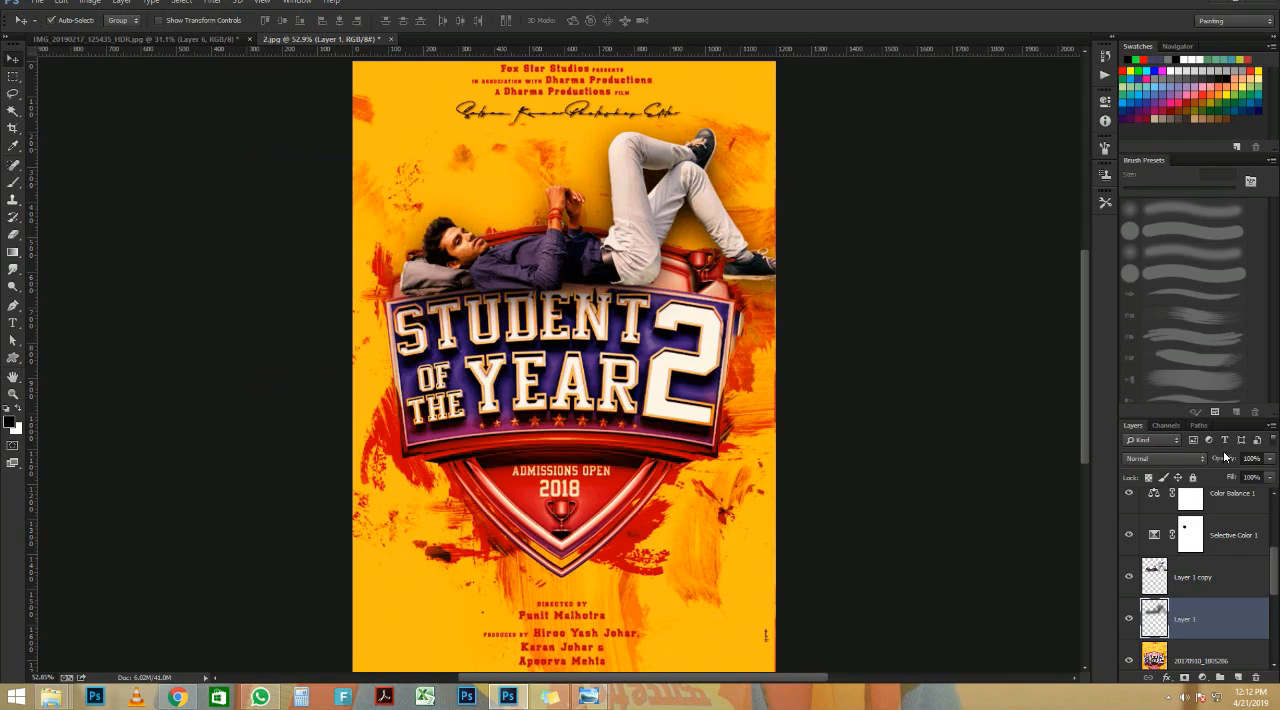
Step: Reduce the opacity of the blurred shadow on Layer 1 to 88% and check it around the man
mouse_move(1233, 458)
mouse_down()
mouse_move(1212, 458)
mouse_move(1227, 459)
mouse_up()
scroll(700, 240, up, 6)
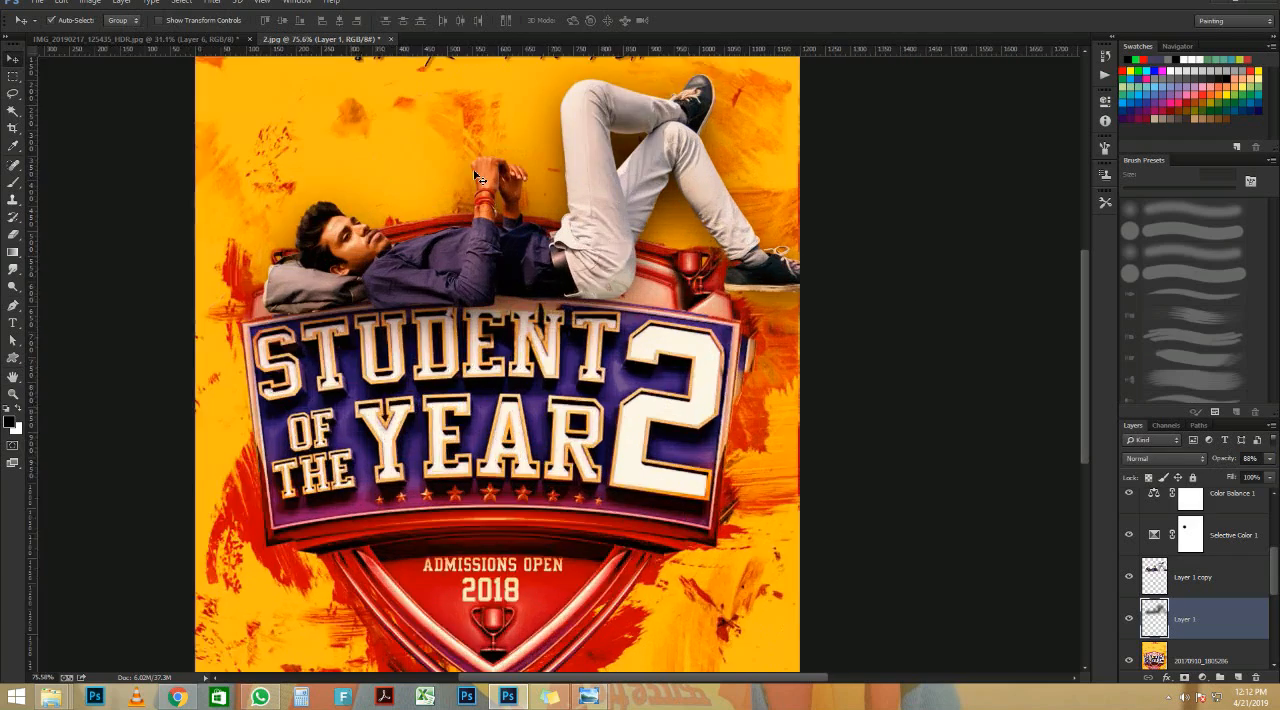
scroll(477, 177, down, 6)
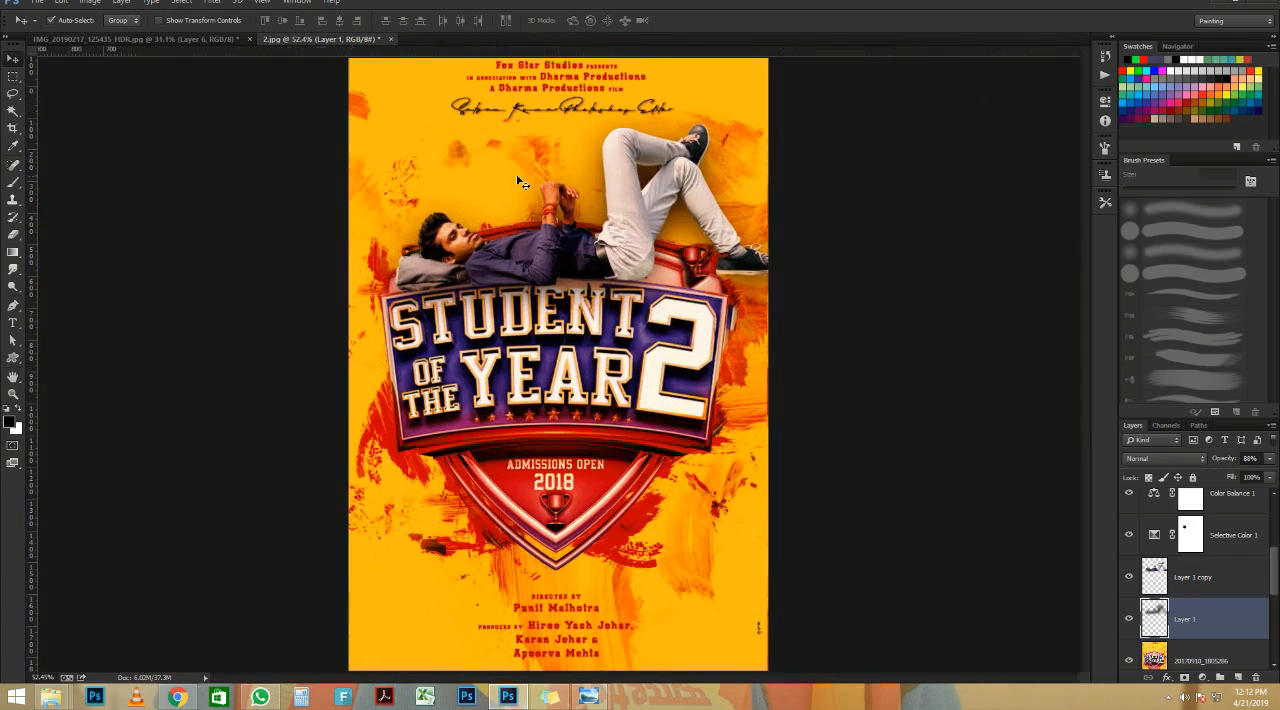
scroll(518, 182, up, 6)
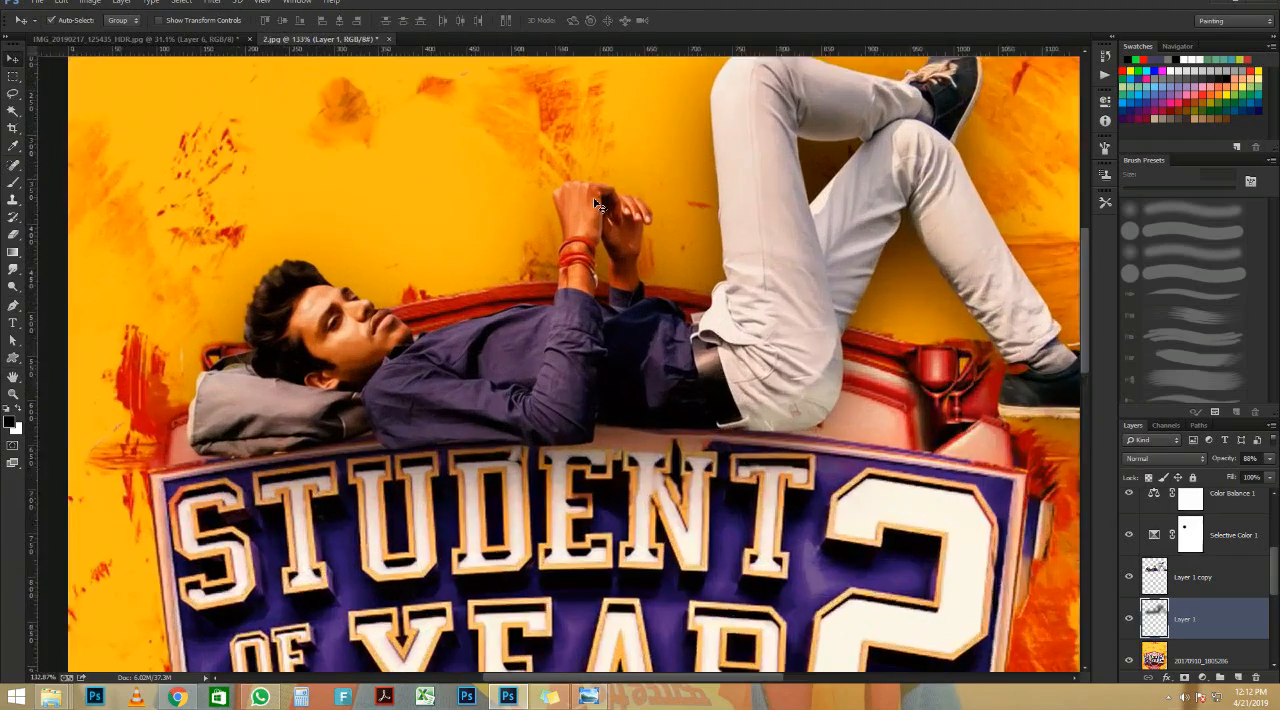
scroll(596, 205, down, 6)
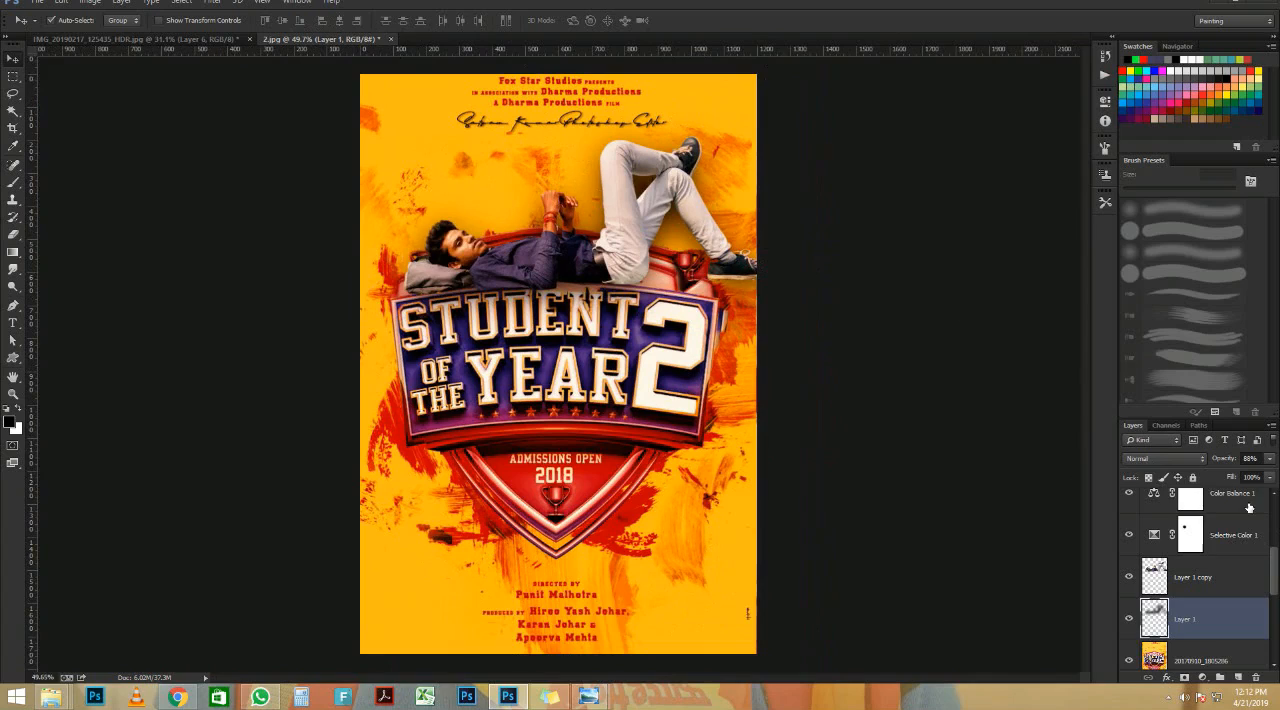
Step: Stamp all visible layers into a new merged layer above the Color Lookup 1 adjustment
click(1249, 508)
scroll(1201, 508, up, 2)
click(1215, 505)
key(ctrl+shift+alt+e)
Step: Open the Camera Raw Filter for the merged poster layer
click(212, 2)
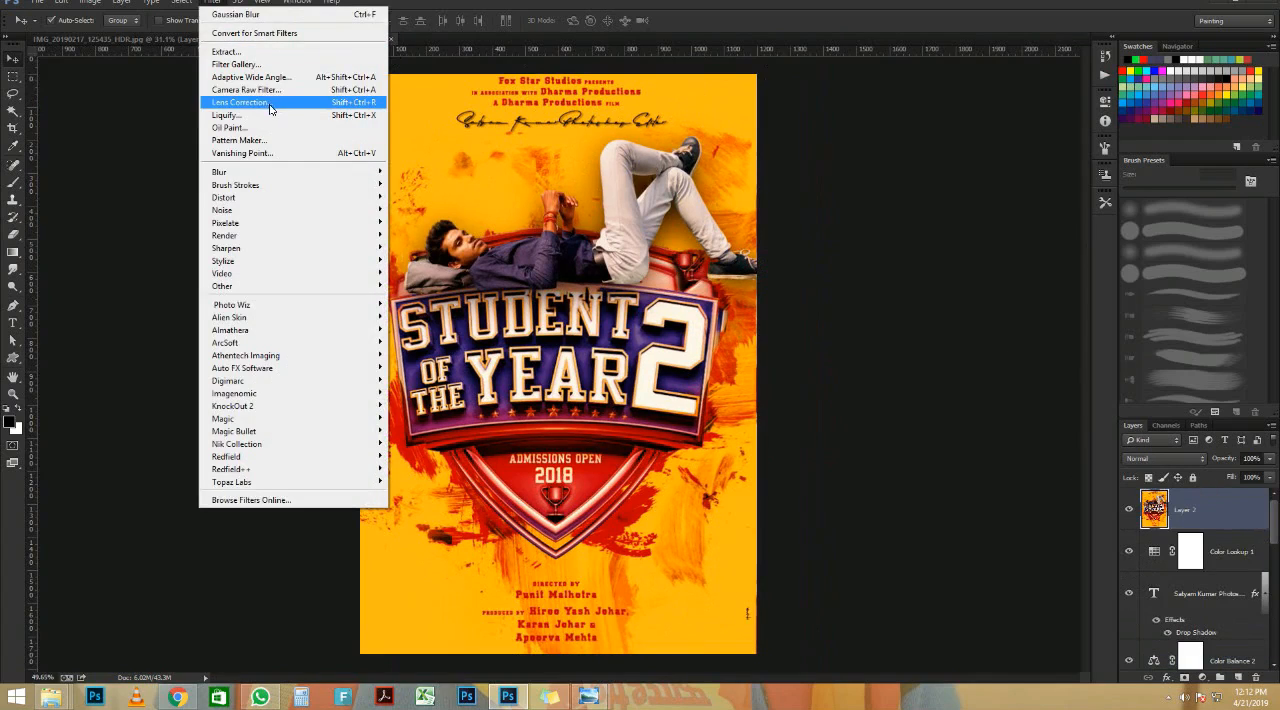
click(257, 86)
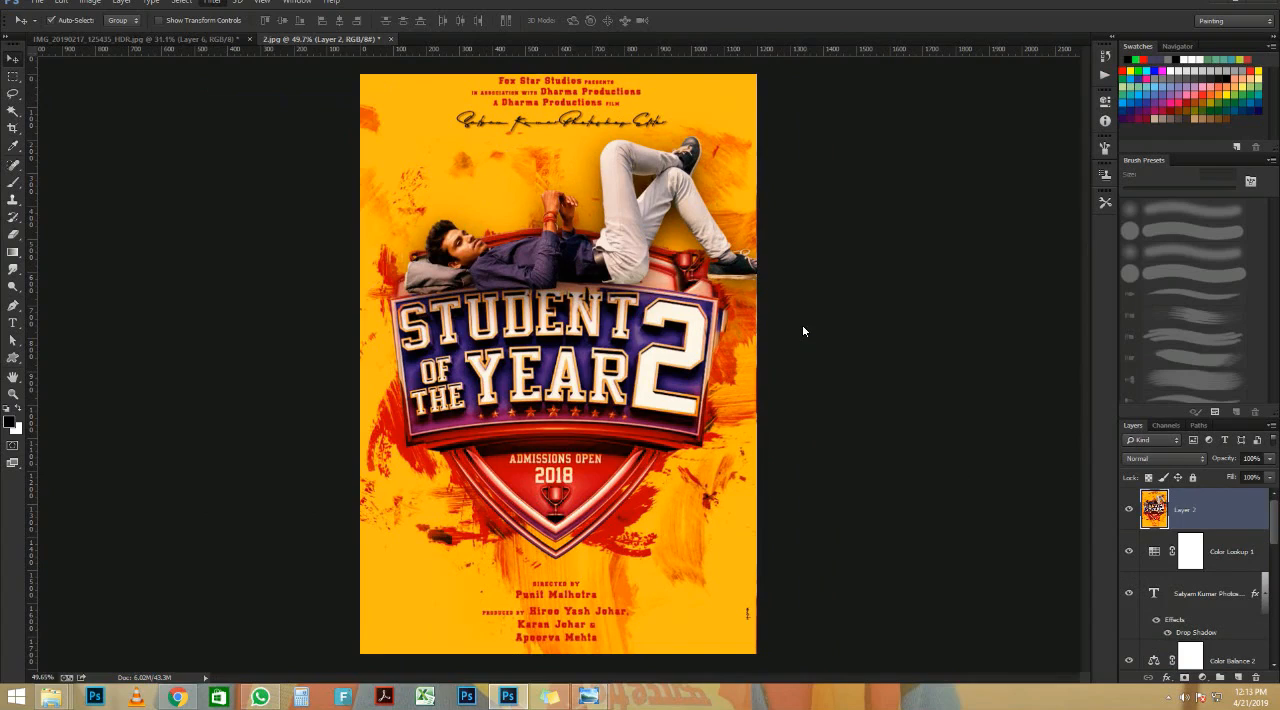